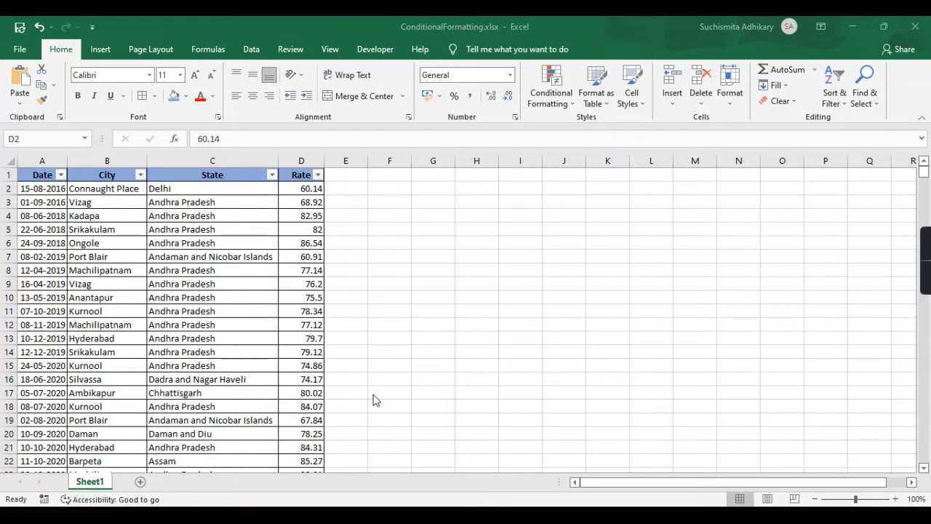
# - Enter the formula =IF(D2>90,TRUE,FALSE) in cell E2 to flag whether the rate exceeds 90
pyautogui.click(298, 189)
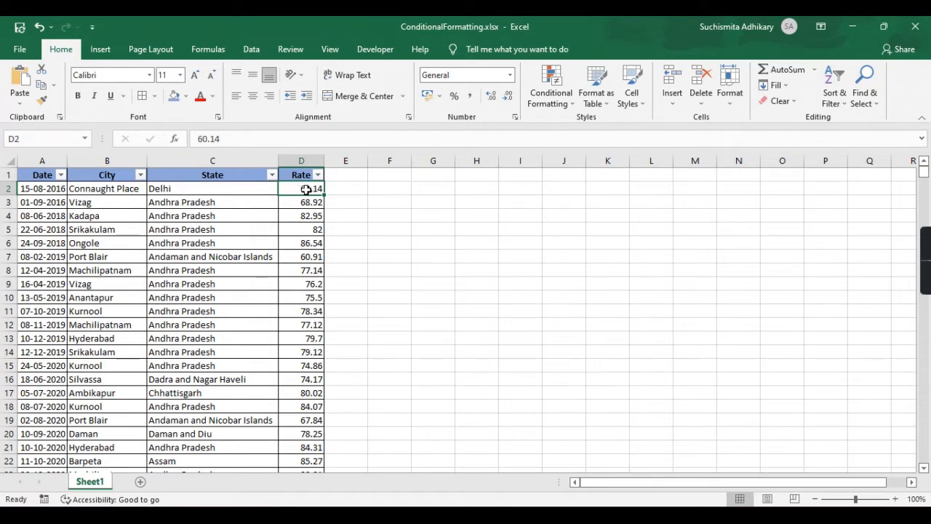
pyautogui.click(346, 190)
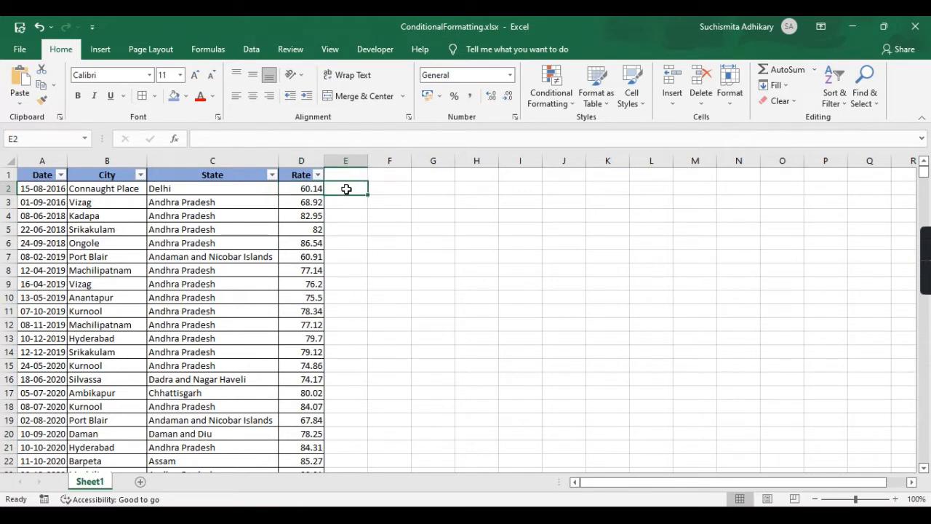
pyautogui.write('=')
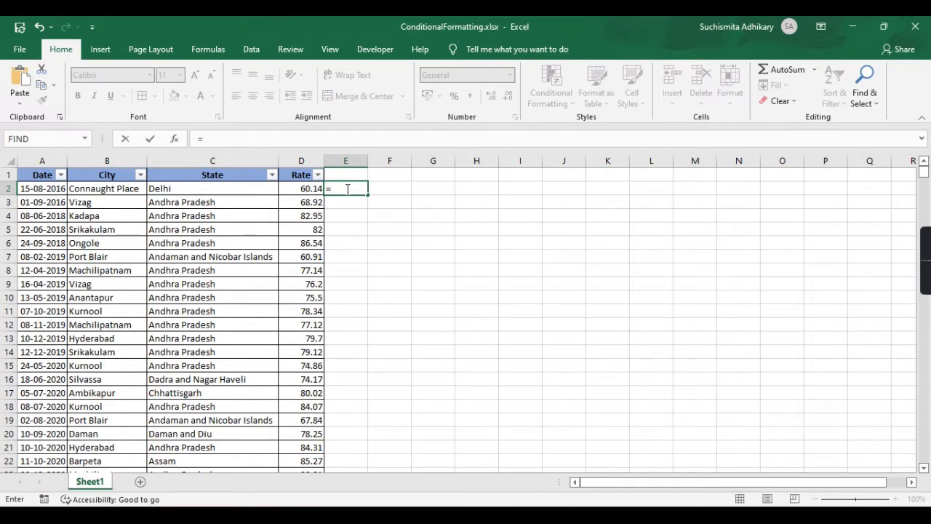
pyautogui.write('if')
pyautogui.press('Tab')
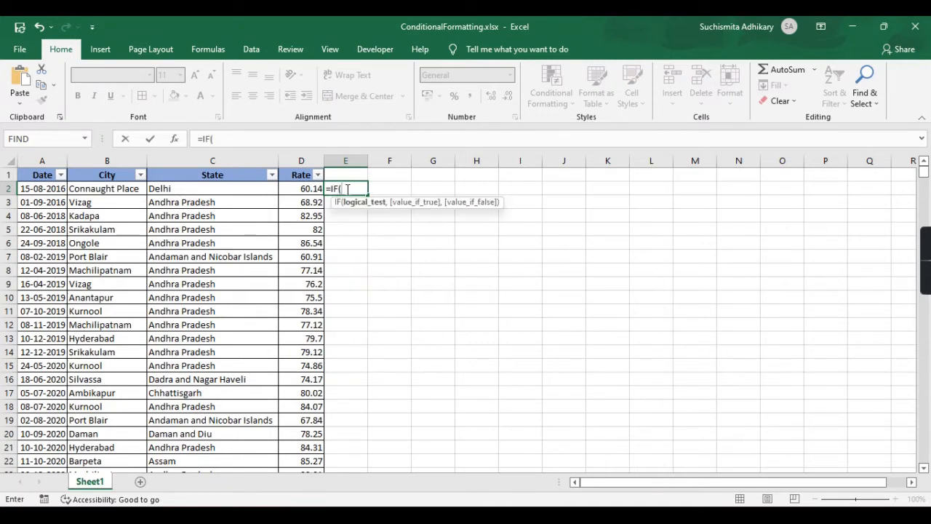
pyautogui.click(307, 189)
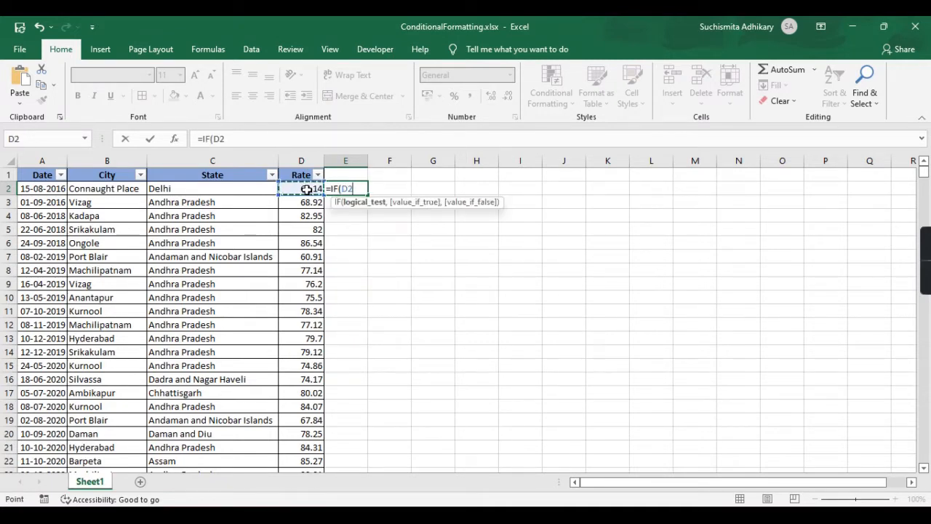
pyautogui.write('>90')
pyautogui.click(248, 138)
pyautogui.write(',TRUE')
pyautogui.write(',FALSE')
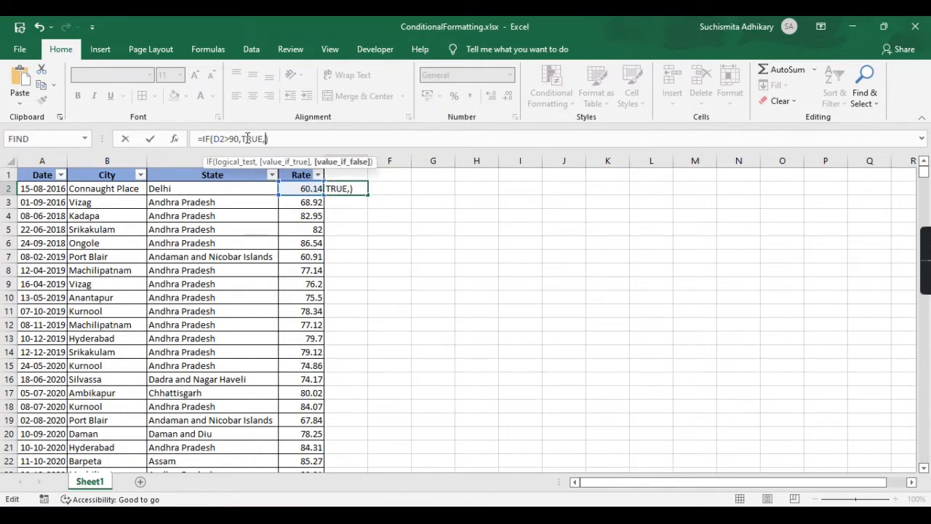
pyautogui.press('Return')
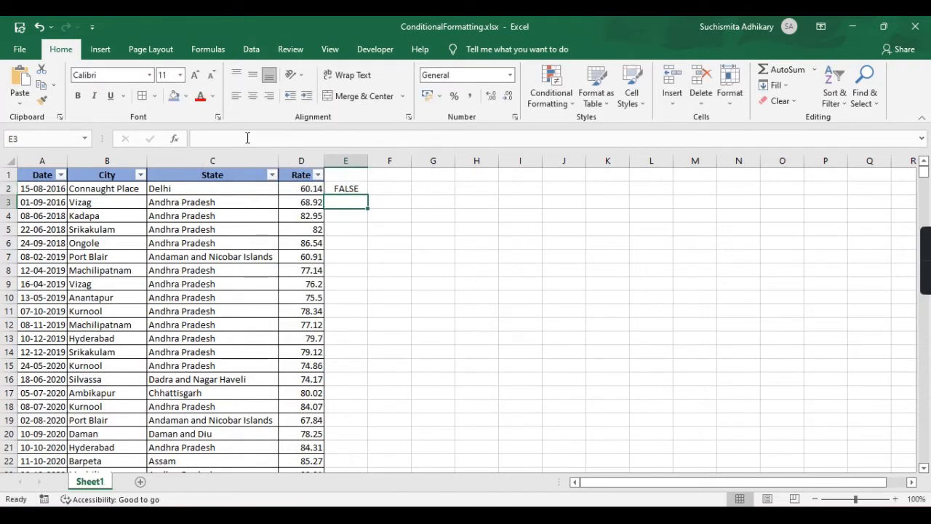
# - Fill the E2 formula down column E for all data rows and look over the flags
pyautogui.click(347, 187)
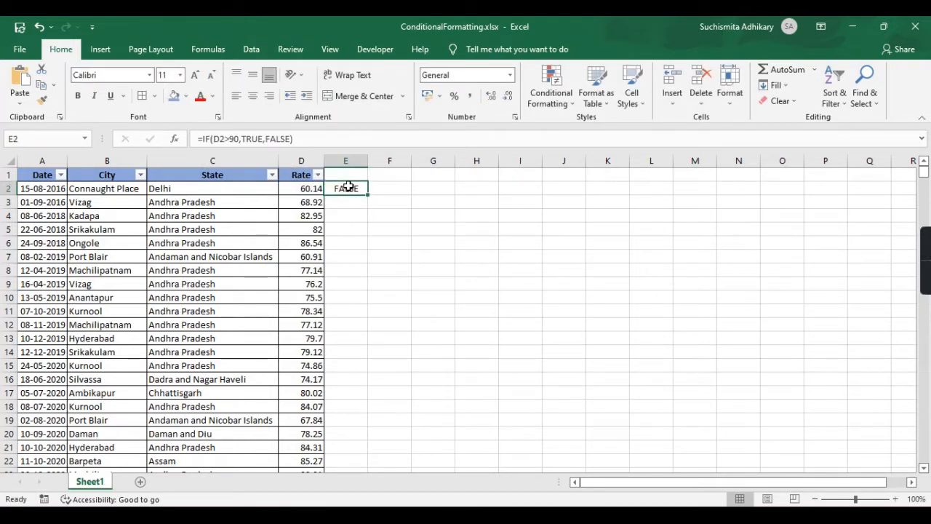
pyautogui.doubleClick(368, 195)
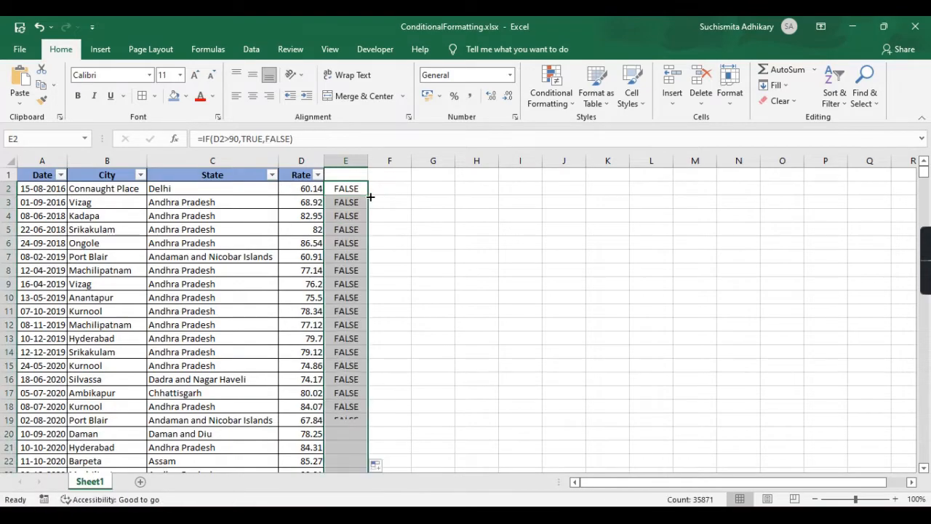
pyautogui.scroll(-20, 483, 254)
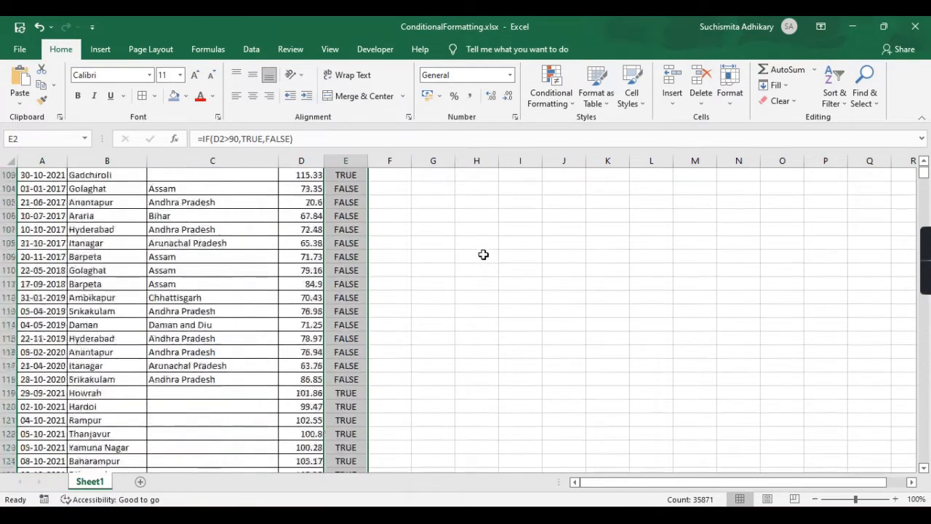
pyautogui.scroll(20, 483, 253)
# - Enter the header "helper" in cell E1 above the flag column
pyautogui.click(355, 174)
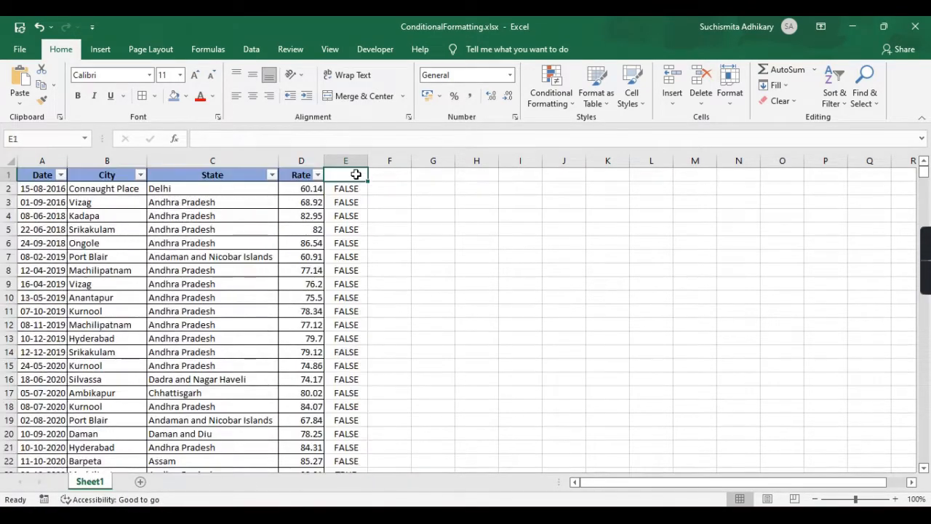
pyautogui.write('helper')
pyautogui.press('Return')
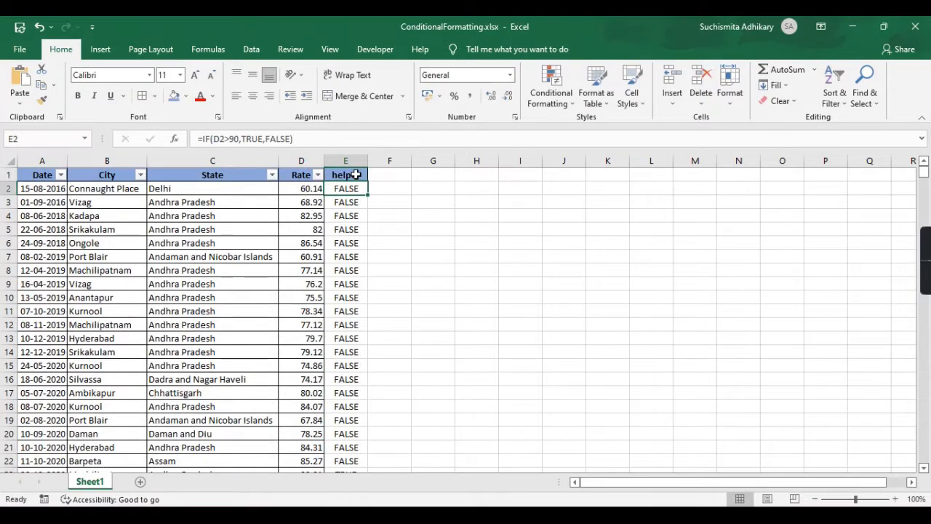
# - Turn the header filter off and on again so that it includes the helper column
pyautogui.click(356, 175)
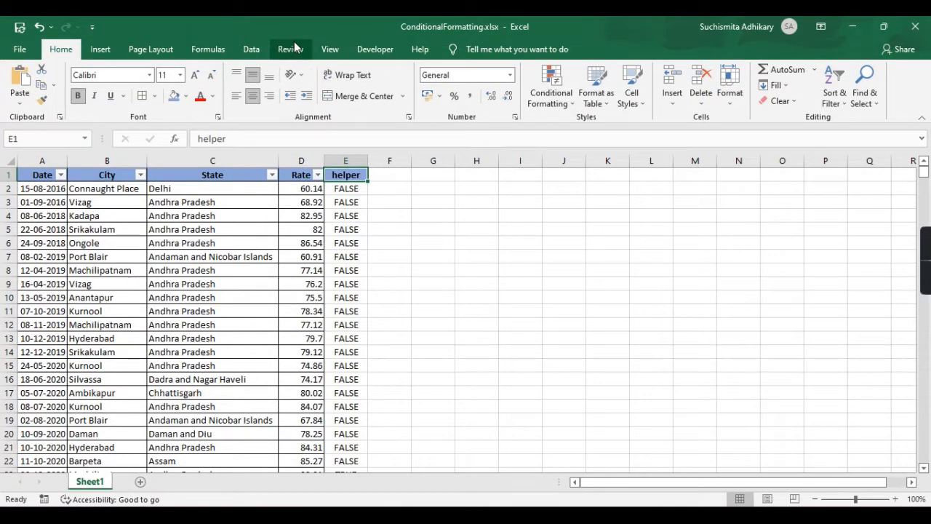
pyautogui.click(251, 49)
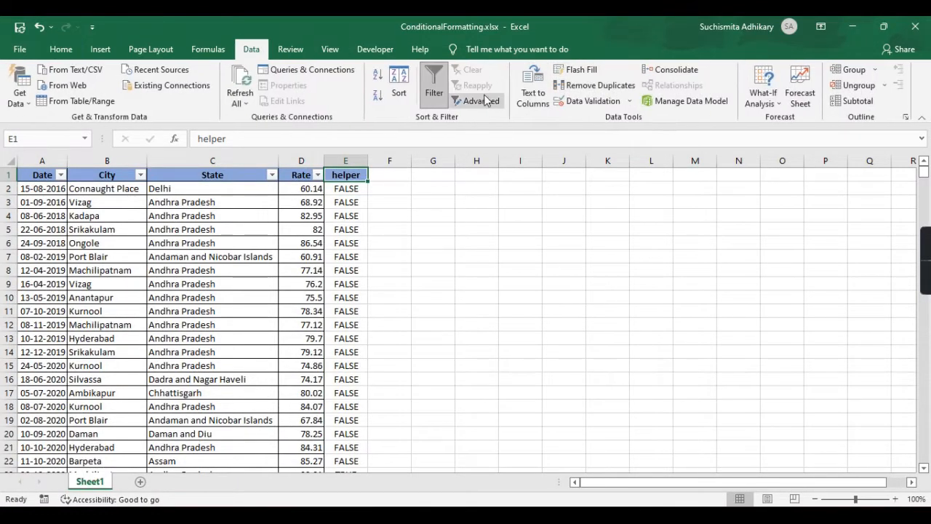
pyautogui.click(434, 87)
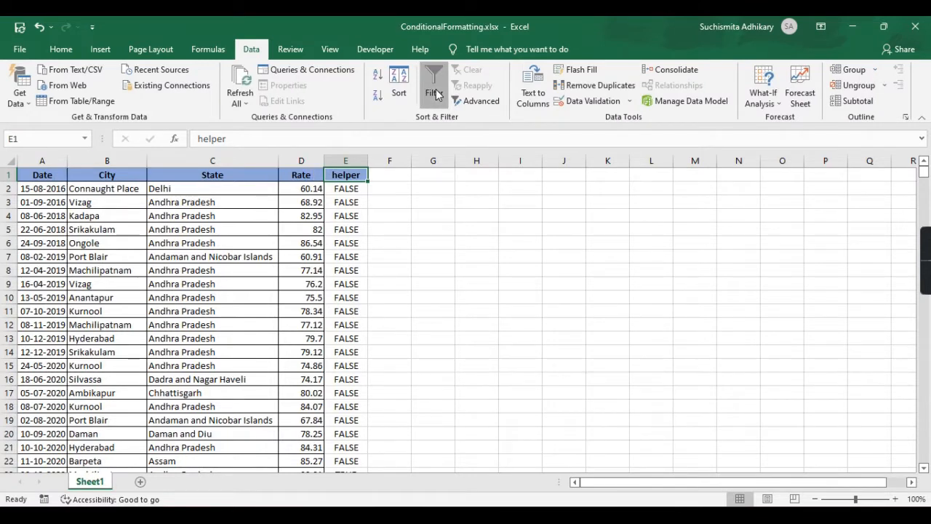
pyautogui.click(436, 93)
# - Filter the helper column to show only the TRUE rows
pyautogui.click(361, 175)
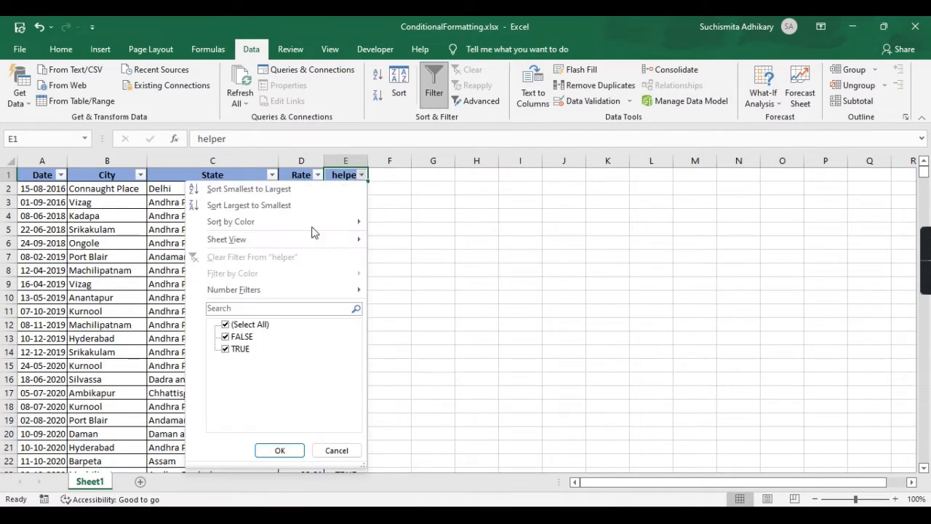
pyautogui.click(227, 324)
pyautogui.click(227, 336)
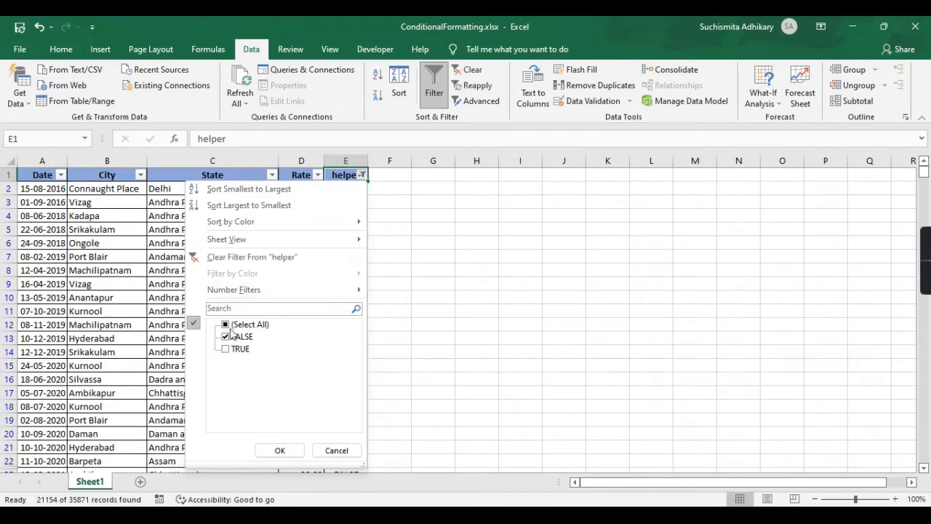
pyautogui.click(226, 349)
pyautogui.click(226, 337)
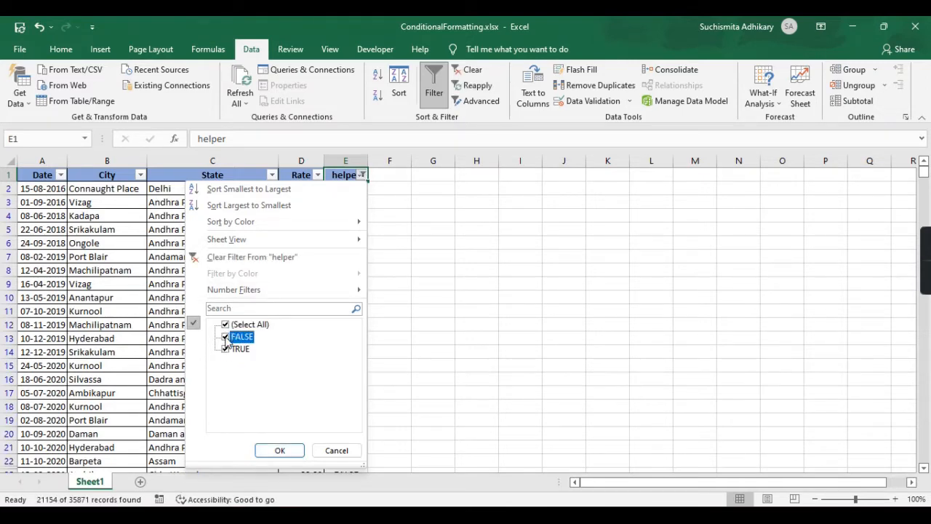
pyautogui.click(225, 337)
pyautogui.click(279, 449)
# - Fill all the filtered Rate cells, from D23 down to D35872, with dark green
pyautogui.click(299, 190)
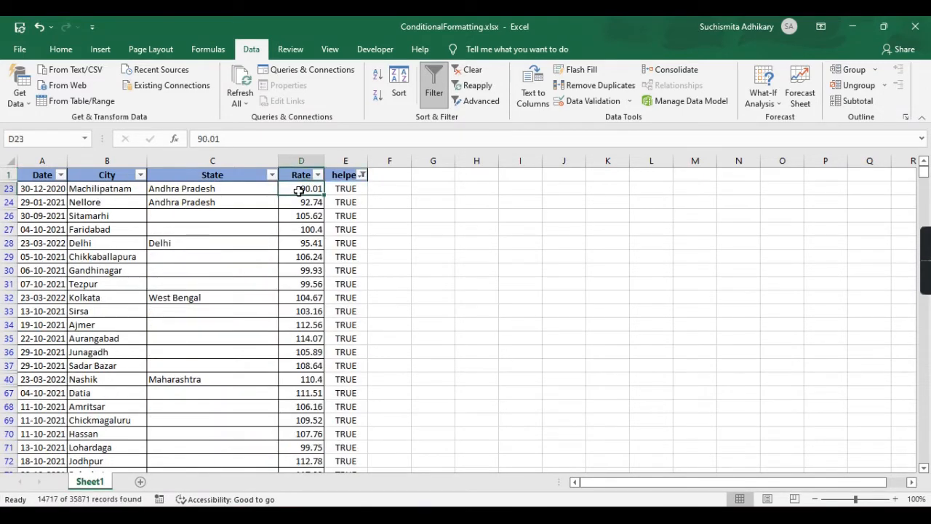
pyautogui.hotkey('ctrl', 'shift', 'Down')
pyautogui.hotkey('ctrl', 'shift', 'Up')
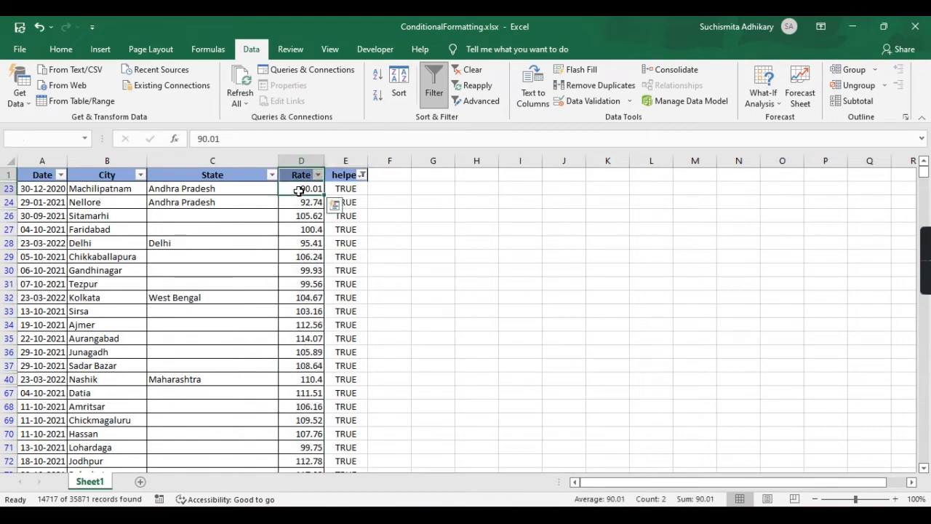
pyautogui.hotkey('ctrl', 'shift', 'Down')
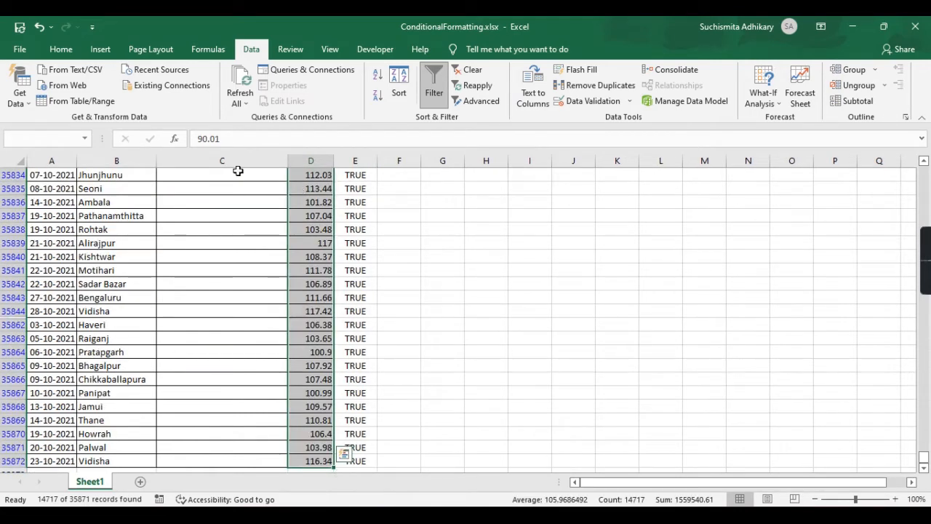
pyautogui.click(60, 48)
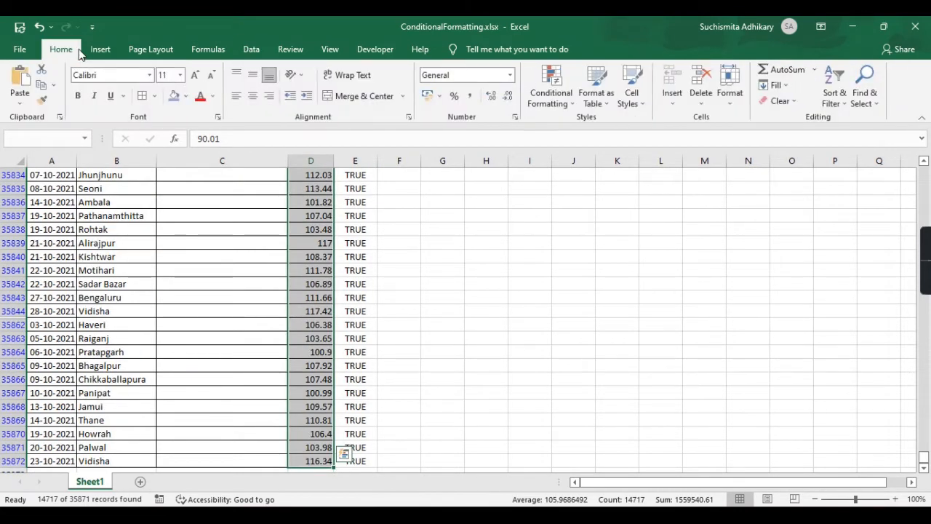
pyautogui.click(187, 95)
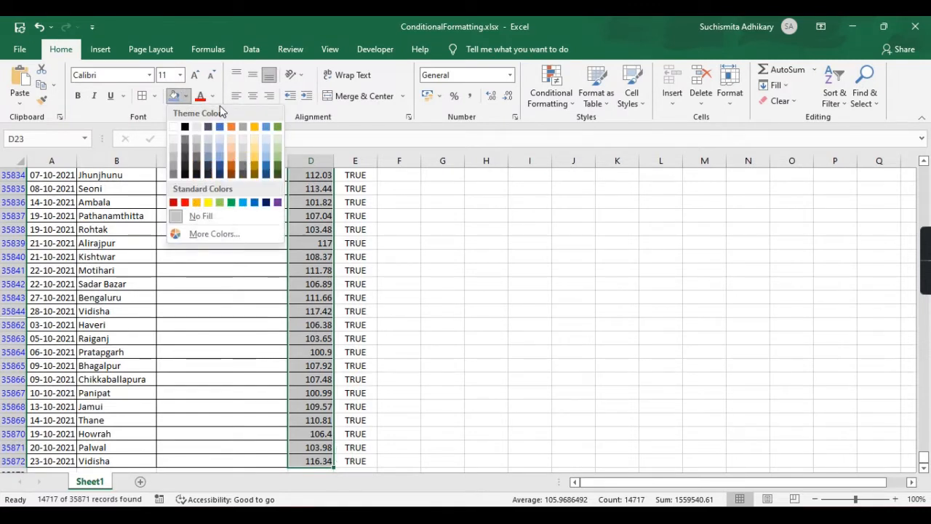
pyautogui.click(278, 170)
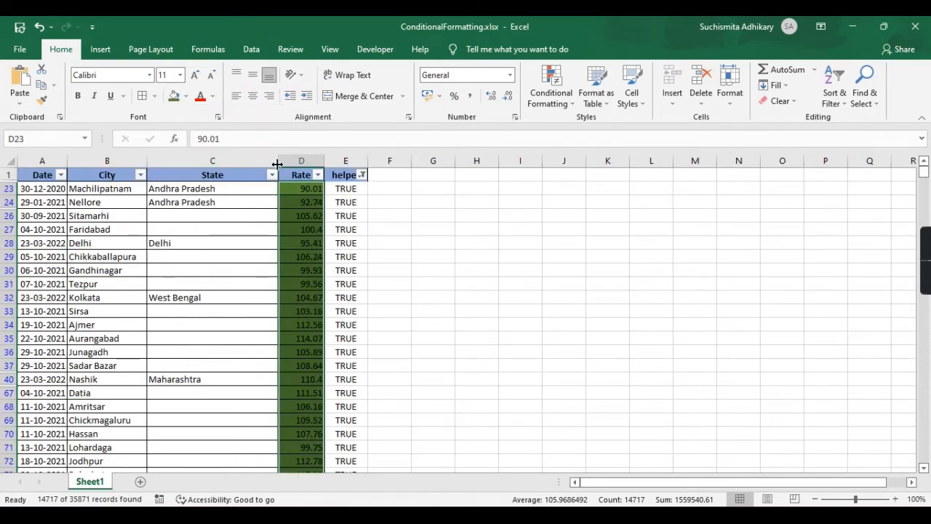
pyautogui.click(497, 247)
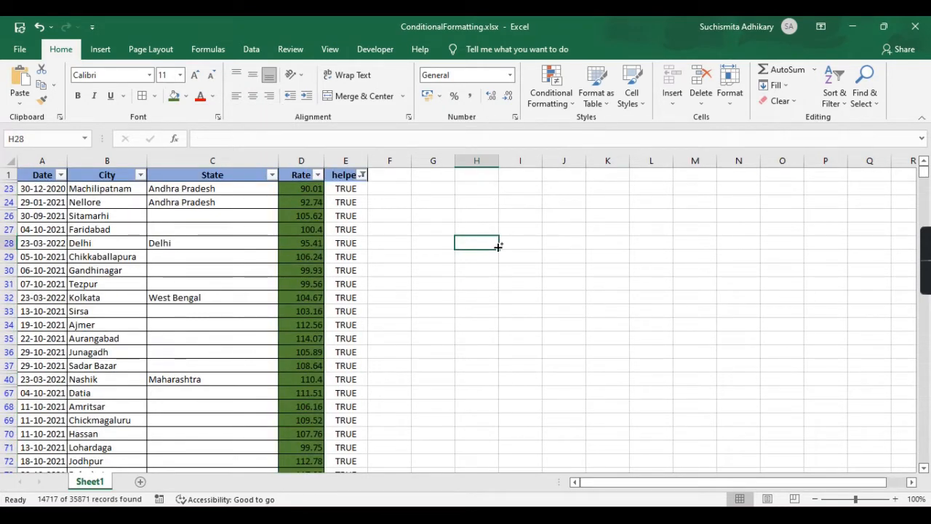
# - Undo the green fill and the helper filter, and delete the helper column E
pyautogui.hotkey('ctrl', 'z')
pyautogui.hotkey('ctrl', 'z')
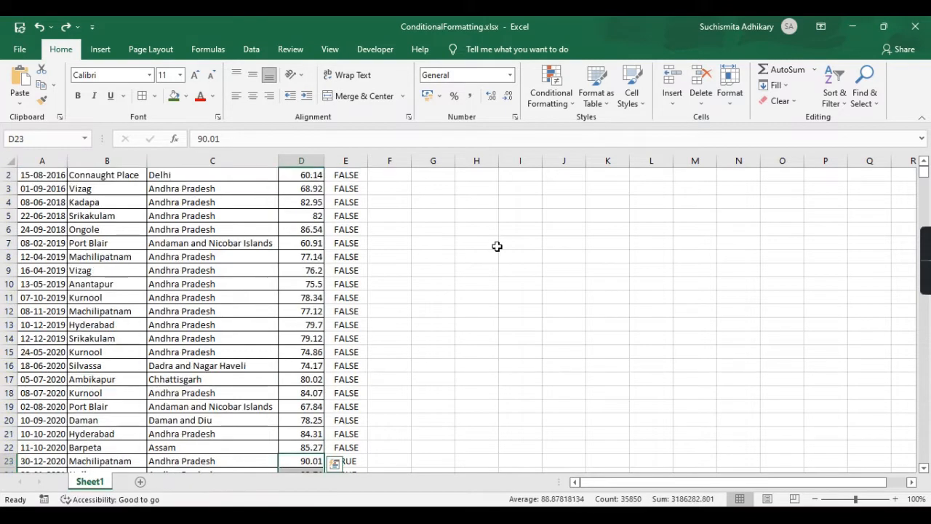
pyautogui.click(357, 161)
pyautogui.rightClick(357, 161)
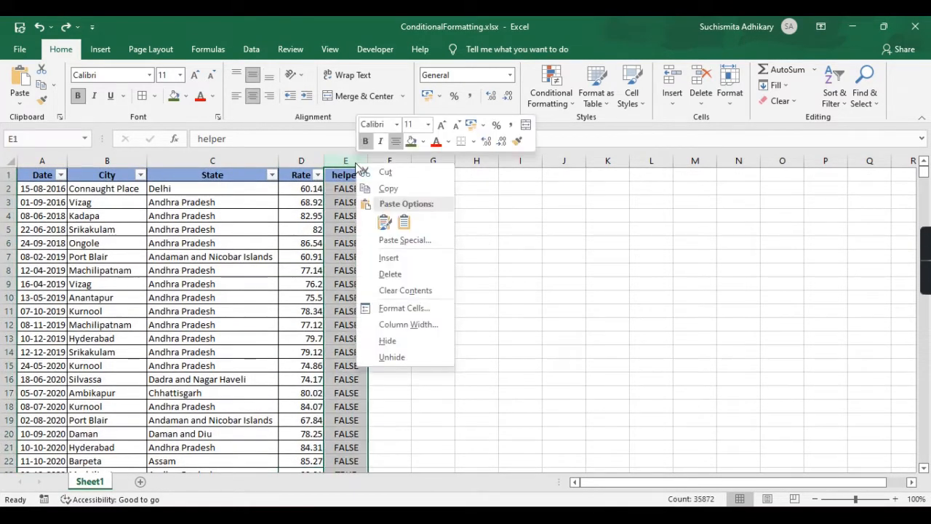
pyautogui.click(393, 274)
# - Start a Greater Than highlight rule on all Rate values from D2 to D35872
pyautogui.click(315, 189)
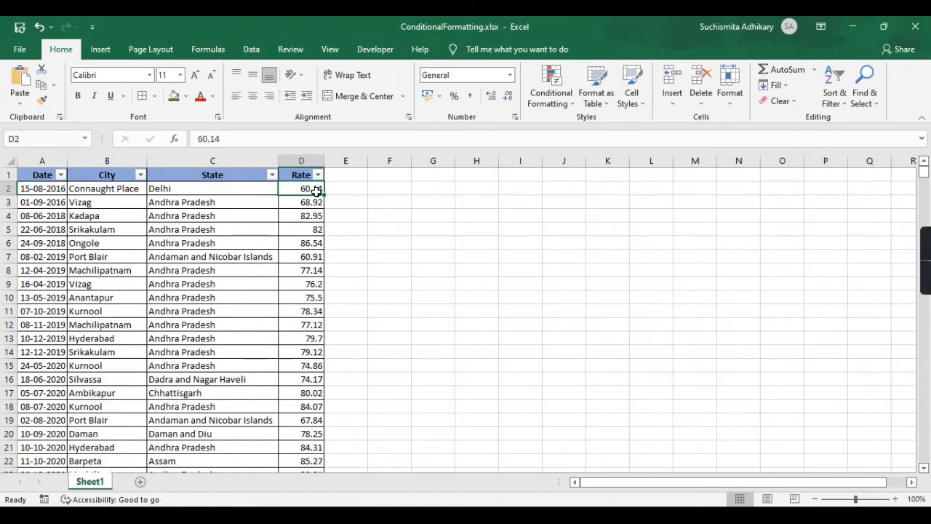
pyautogui.hotkey('ctrl', 'shift', 'Down')
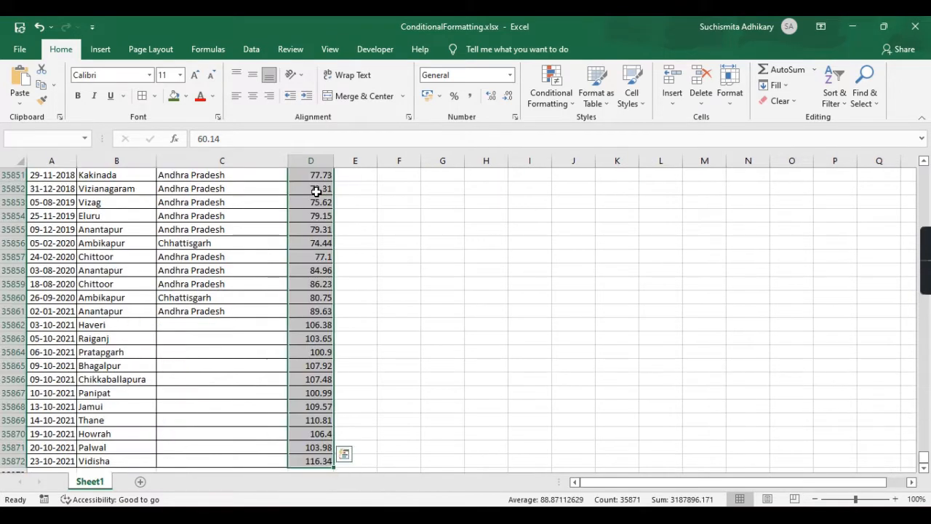
pyautogui.click(549, 93)
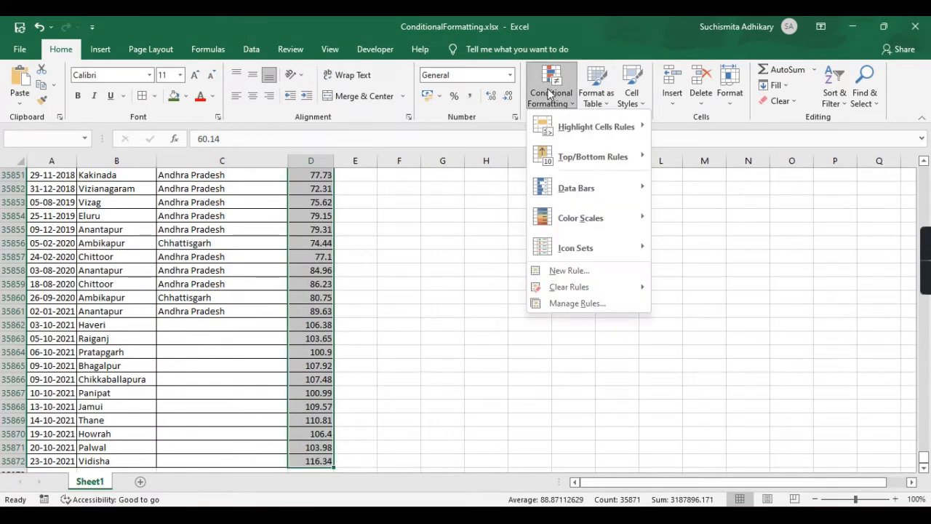
pyautogui.moveTo(569, 128)
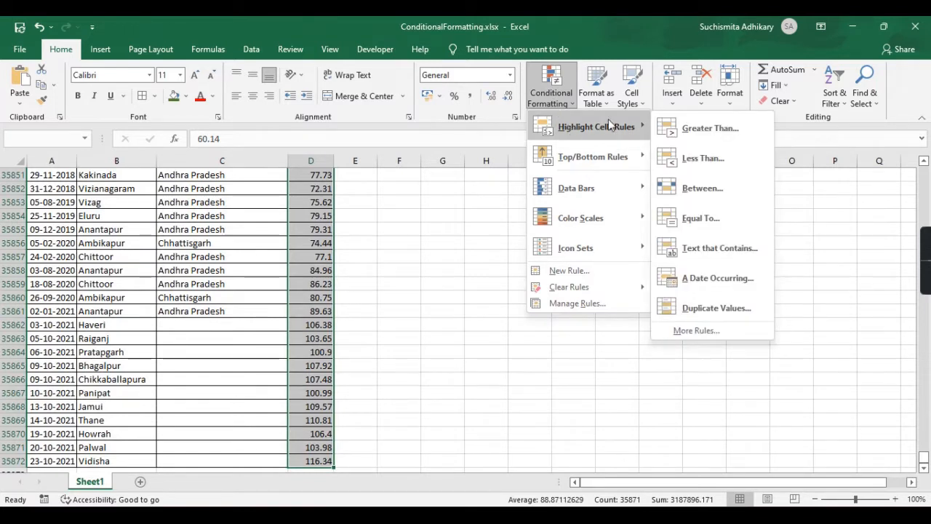
pyautogui.click(689, 128)
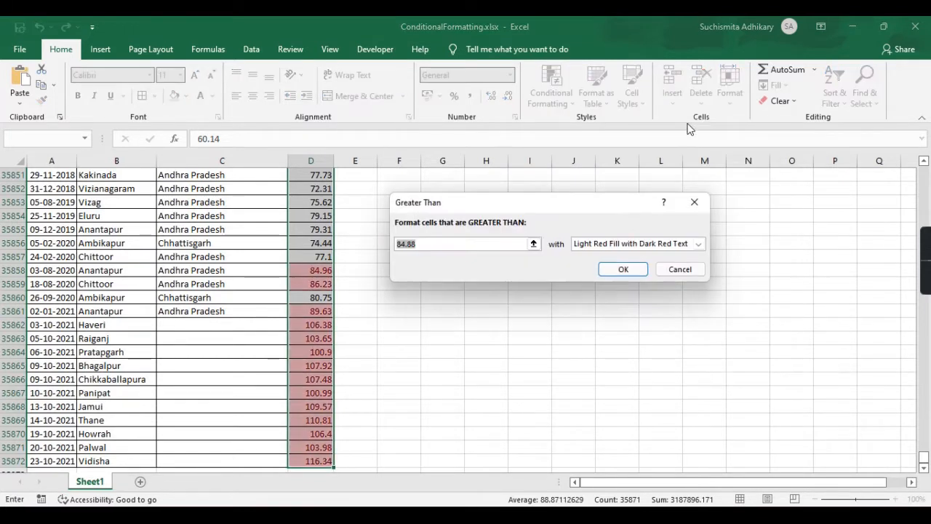
# - Set the Greater Than rule's threshold to 90.00 for the Rate values
pyautogui.click(437, 244)
pyautogui.press('BackSpace')
pyautogui.press('BackSpace')
pyautogui.press('BackSpace')
pyautogui.press('BackSpace')
pyautogui.press('BackSpace')
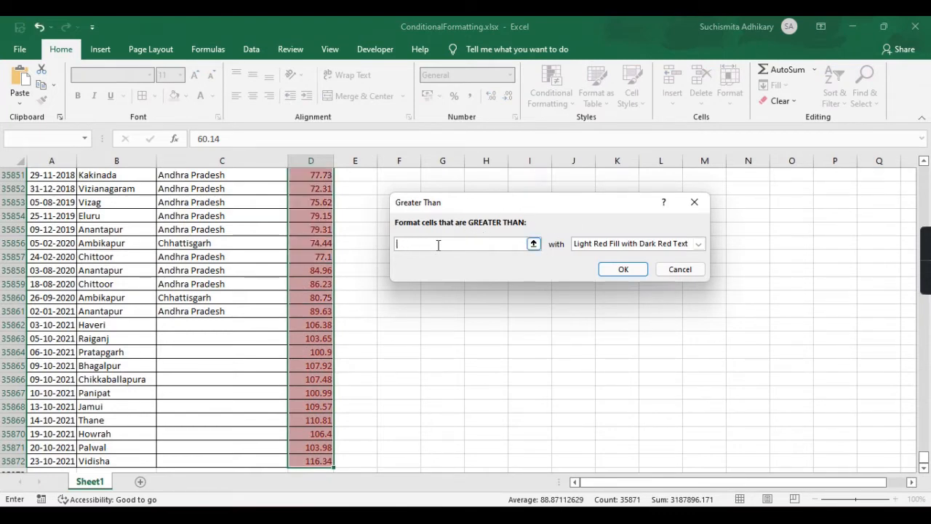
pyautogui.write('90')
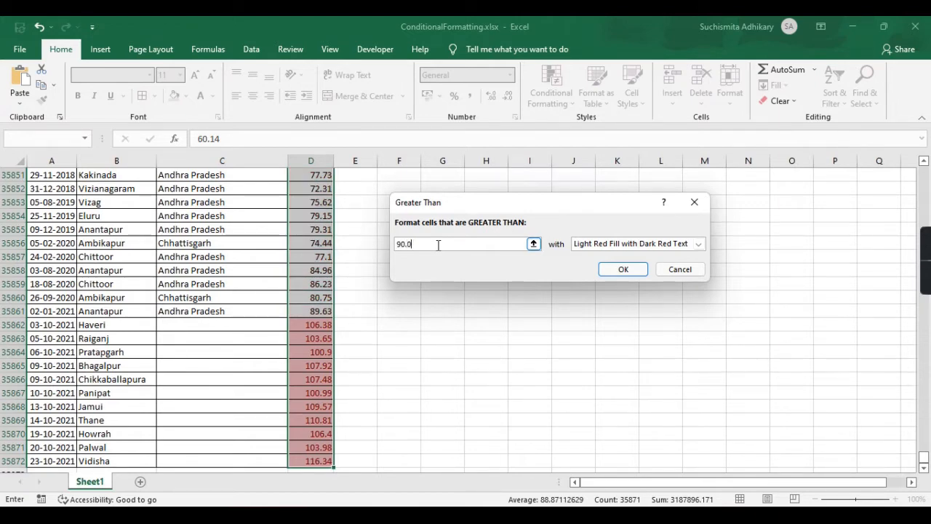
# - Try the Yellow Fill with Dark Yellow Text and Green Fill with Dark Green Text presets on the Greater Than rule
pyautogui.click(697, 244)
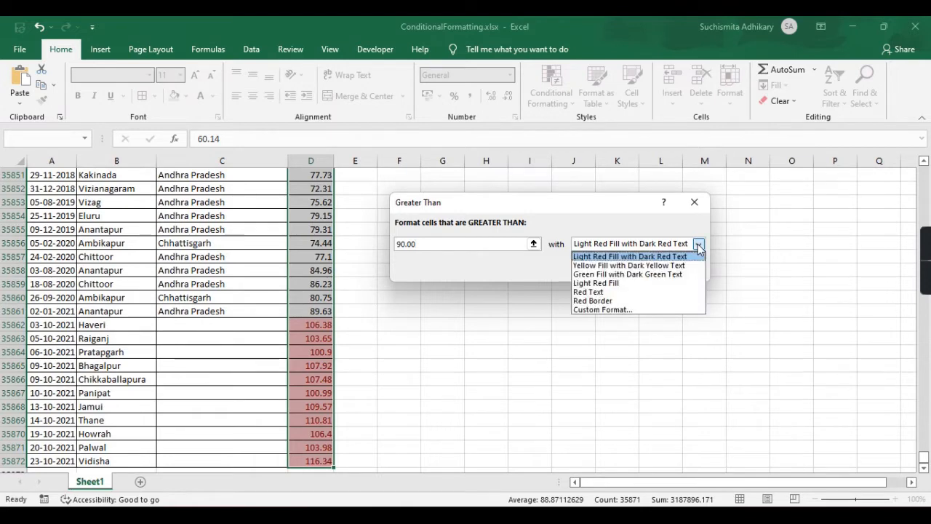
pyautogui.click(614, 265)
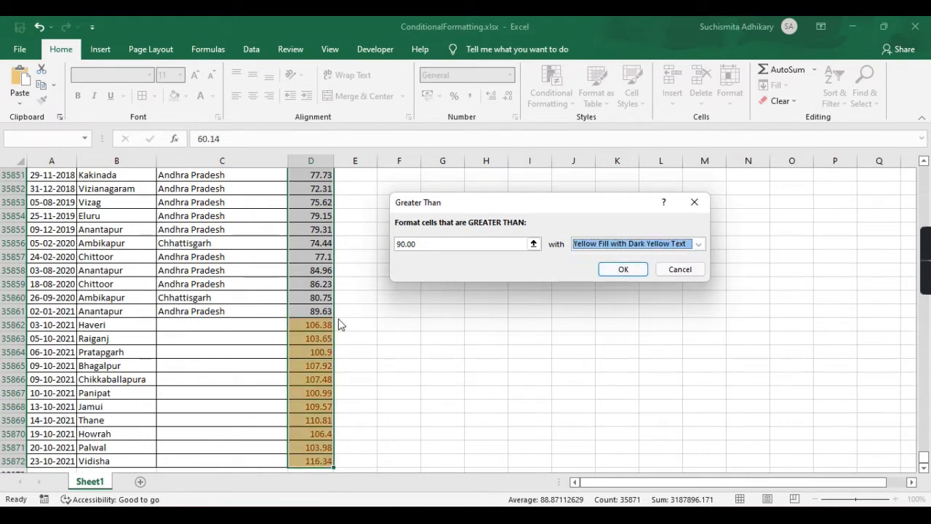
pyautogui.click(698, 245)
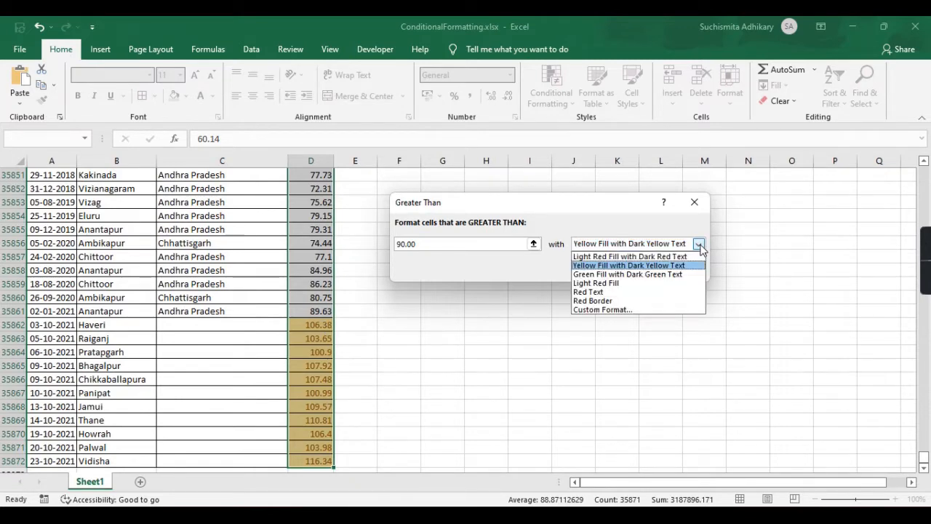
pyautogui.click(626, 274)
# - Choose a custom format for the rule and set its font to Bold Italic in dark orange
pyautogui.click(697, 244)
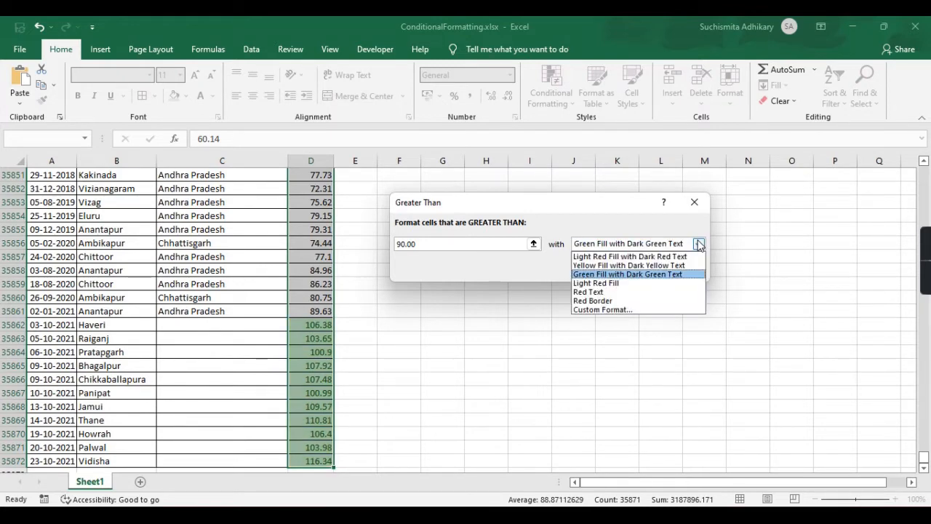
pyautogui.click(613, 311)
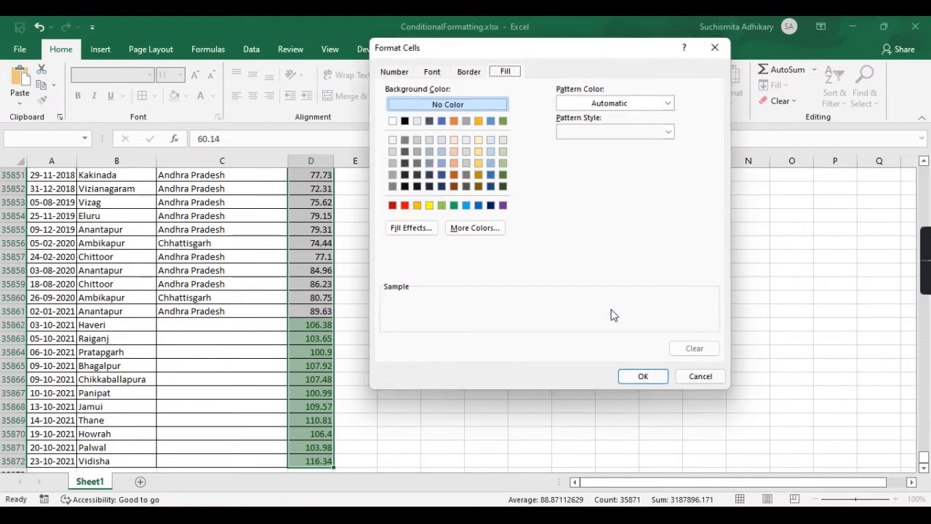
pyautogui.click(440, 74)
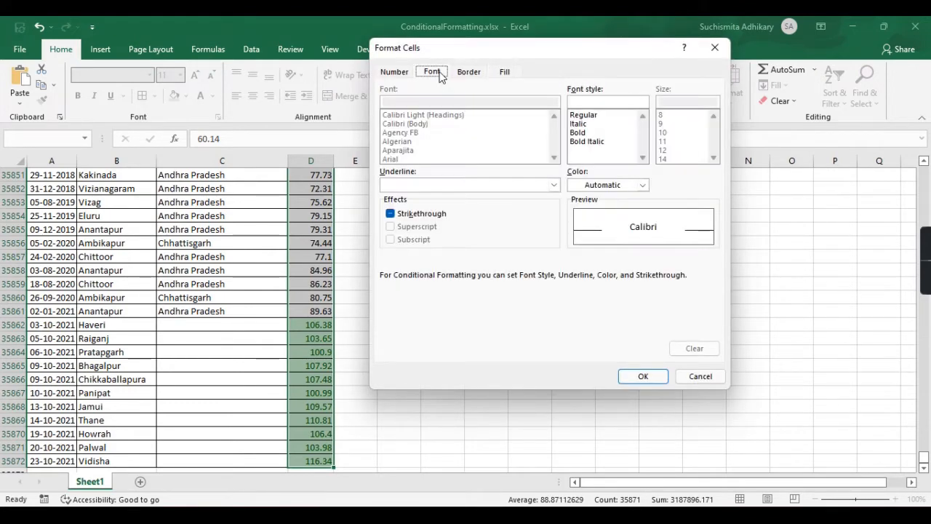
pyautogui.click(592, 141)
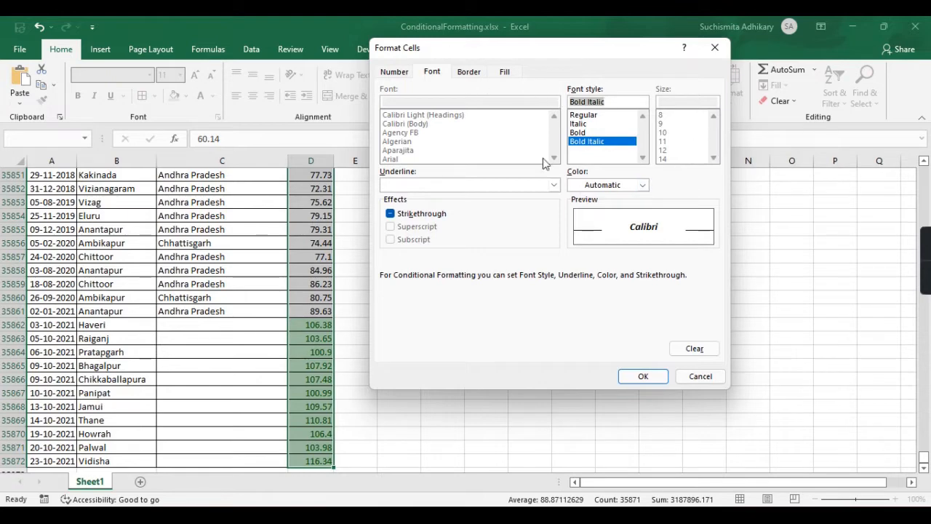
pyautogui.click(601, 186)
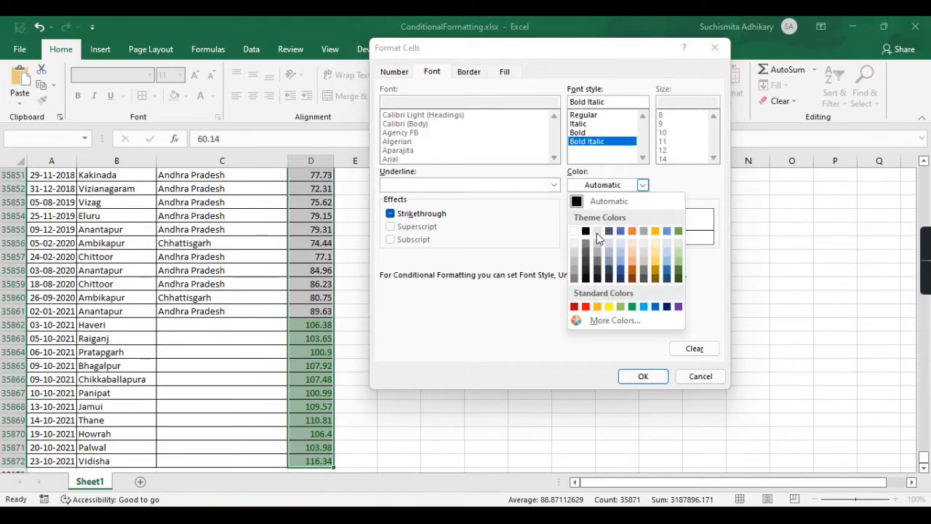
pyautogui.click(632, 277)
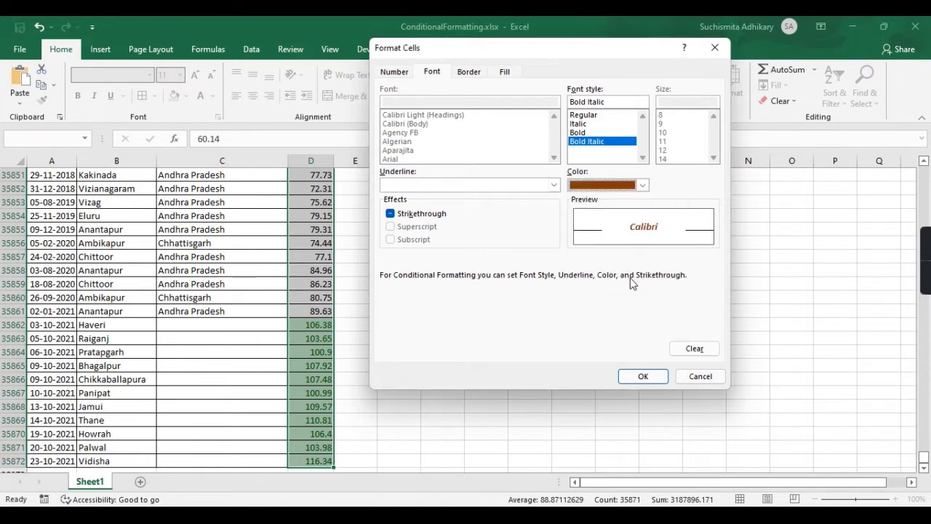
# - Give the rule's custom format a light blue background fill and apply the Greater Than rule to the Rate values
pyautogui.click(492, 75)
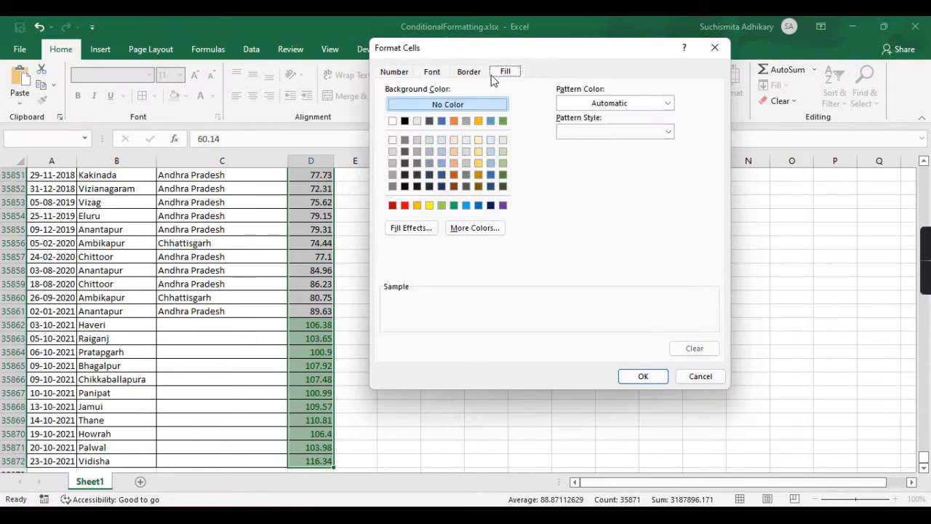
pyautogui.click(491, 140)
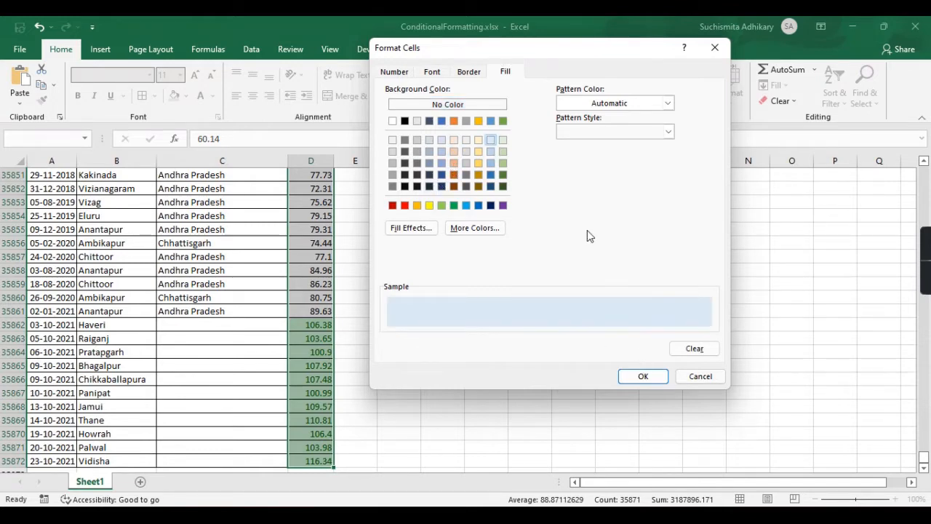
pyautogui.click(408, 228)
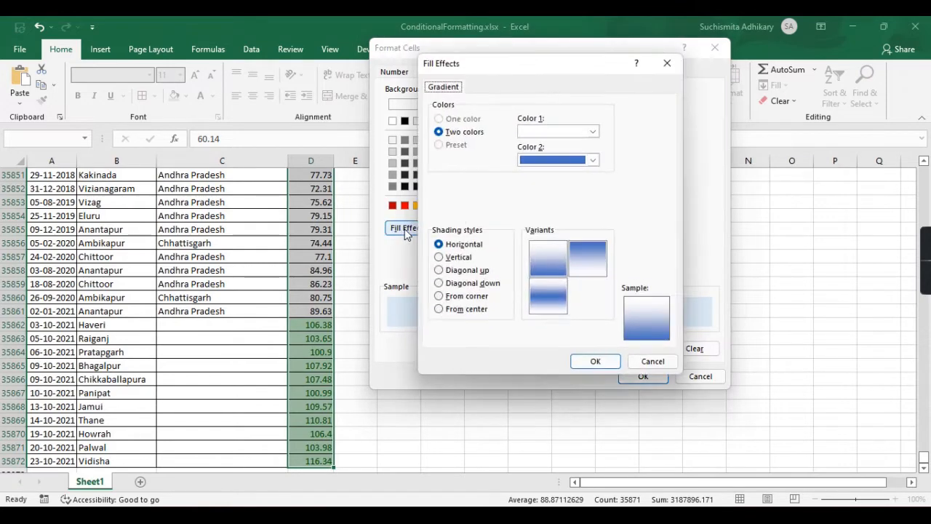
pyautogui.click(656, 360)
pyautogui.click(643, 376)
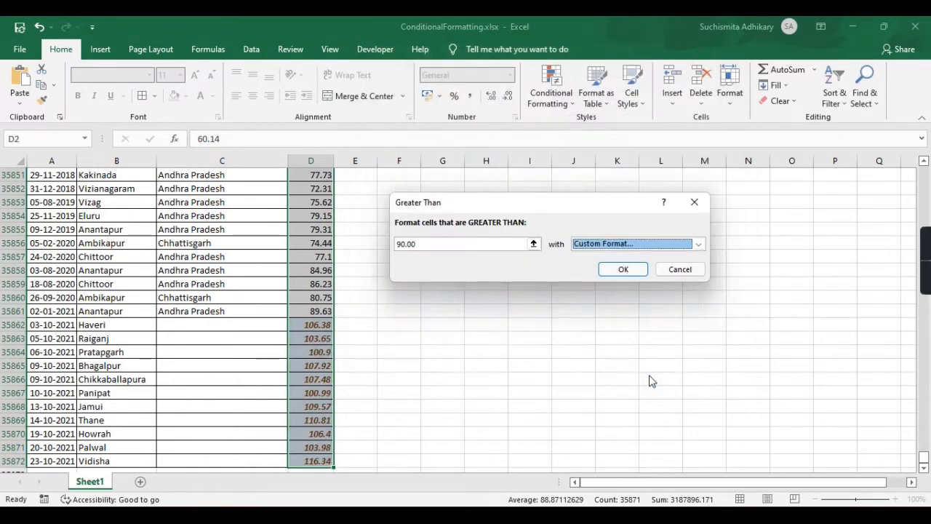
pyautogui.click(623, 269)
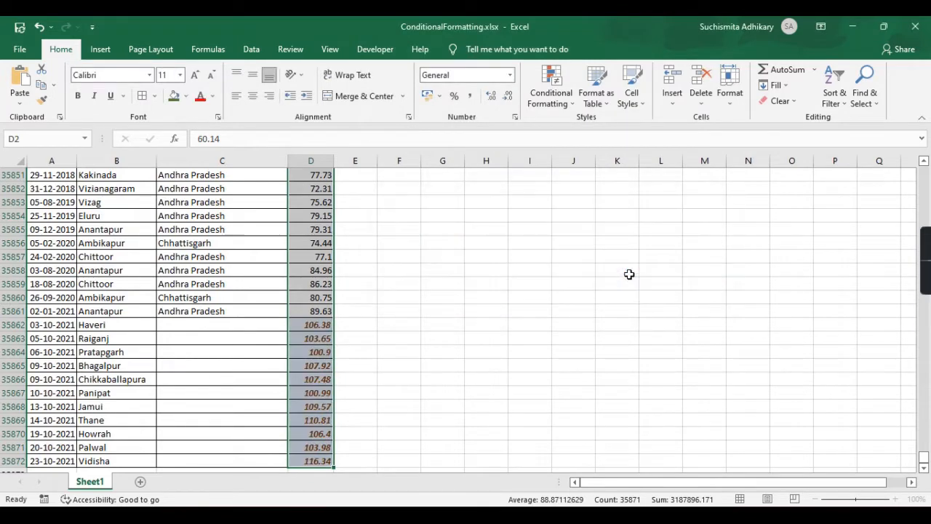
# - Examine the conditional formatting of the Rate values from the last rows up to the header in D1
pyautogui.click(628, 272)
pyautogui.scroll(-5, 451, 322)
pyautogui.scroll(11, 451, 322)
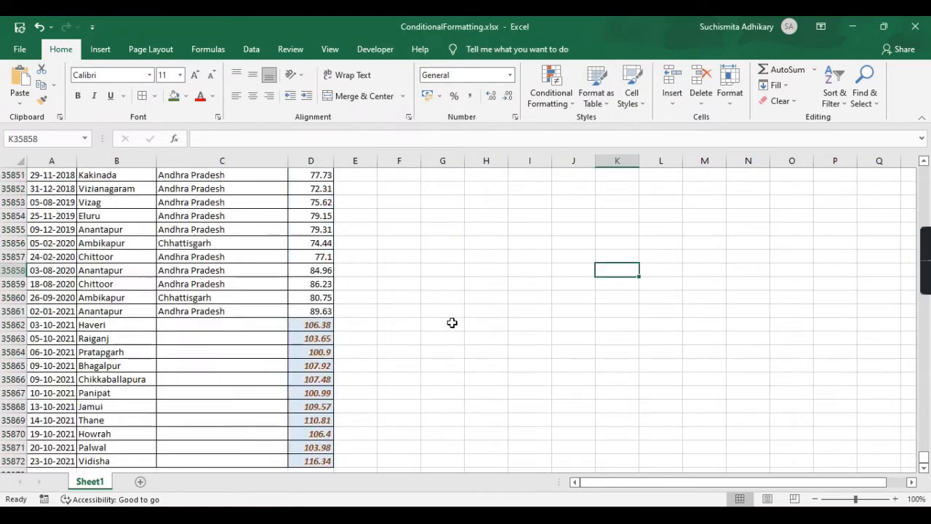
pyautogui.scroll(8, 451, 322)
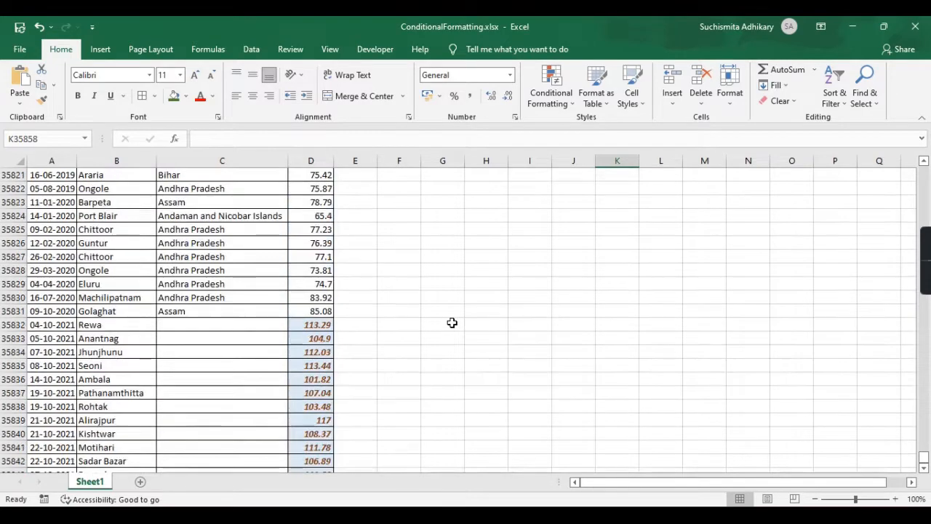
pyautogui.scroll(6, 452, 322)
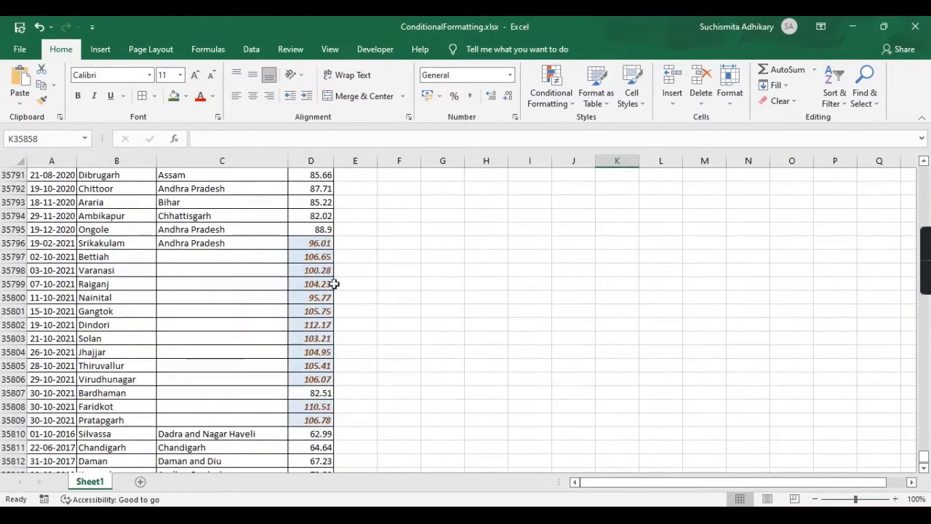
pyautogui.click(309, 257)
pyautogui.scroll(20, 349, 257)
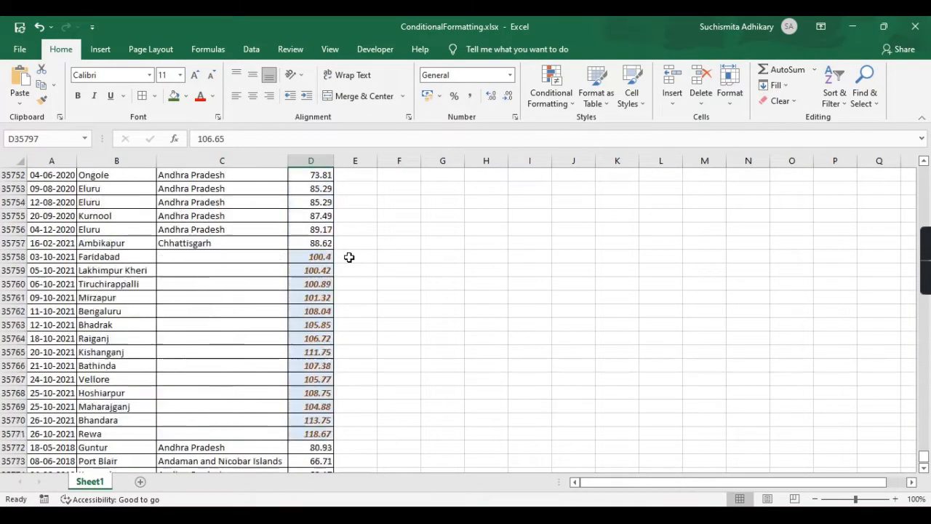
pyautogui.scroll(20, 349, 256)
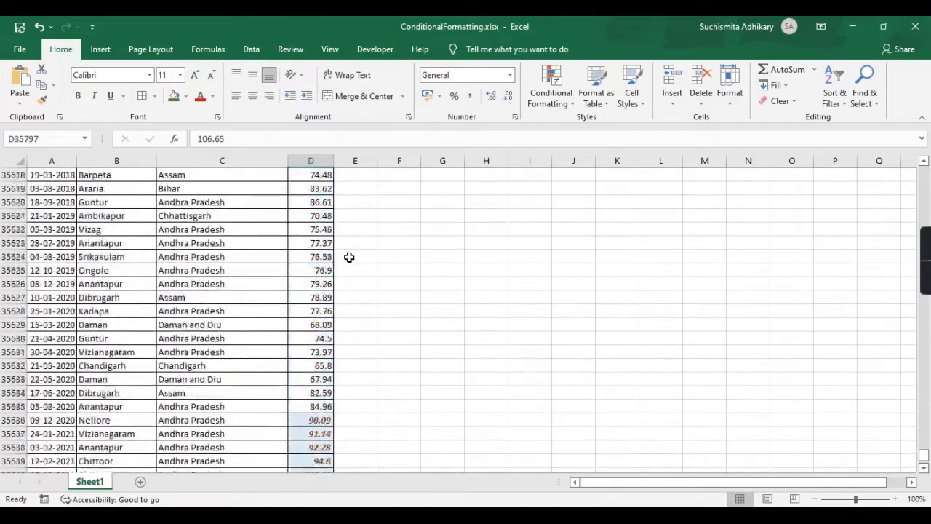
pyautogui.scroll(20, 349, 257)
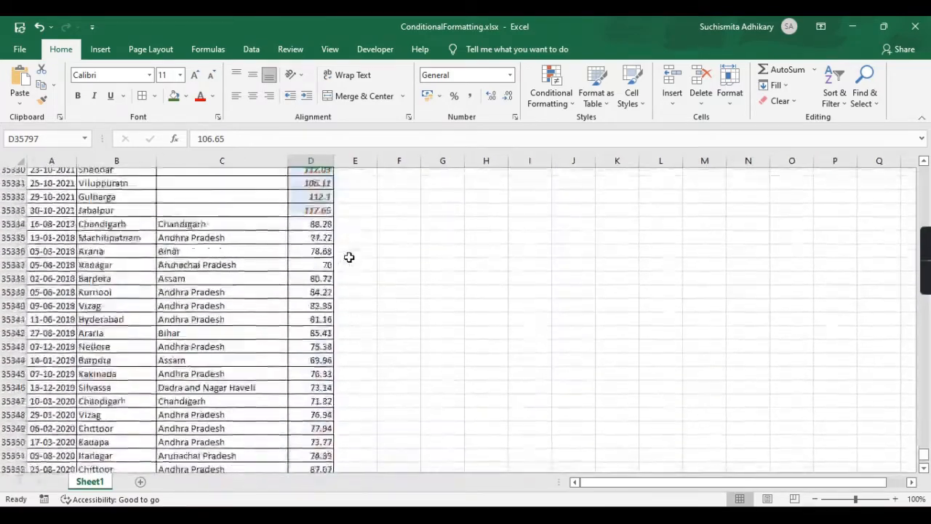
pyautogui.scroll(20, 349, 257)
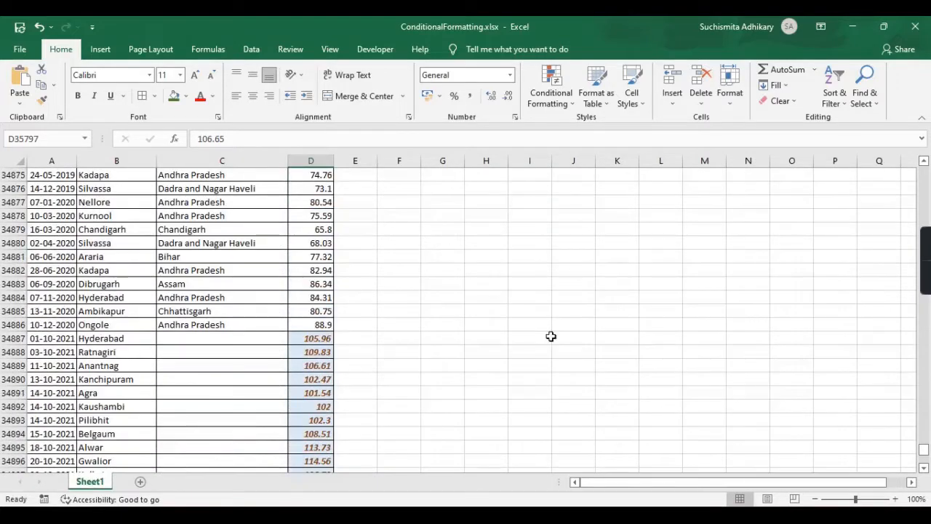
pyautogui.click(315, 323)
pyautogui.hotkey('ctrl', 'Up')
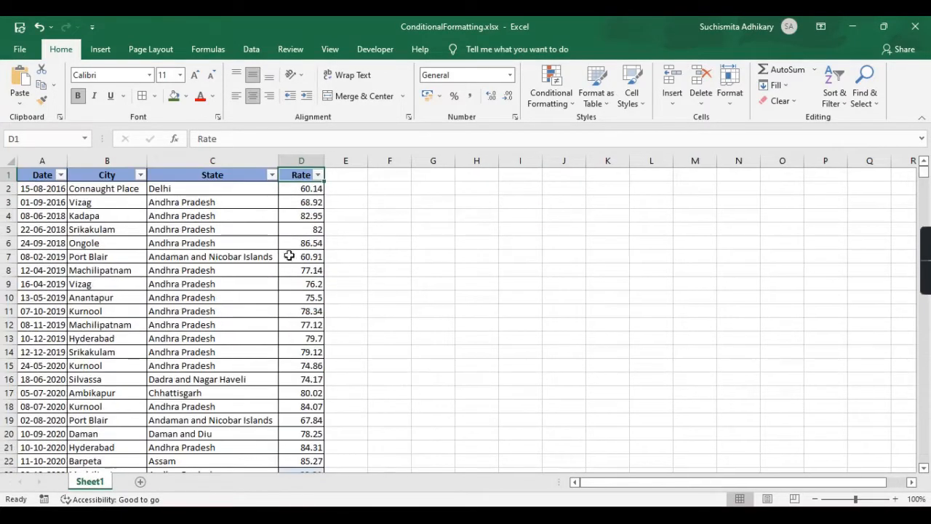
# - Filter the Rate column by the light blue cell color
pyautogui.click(318, 175)
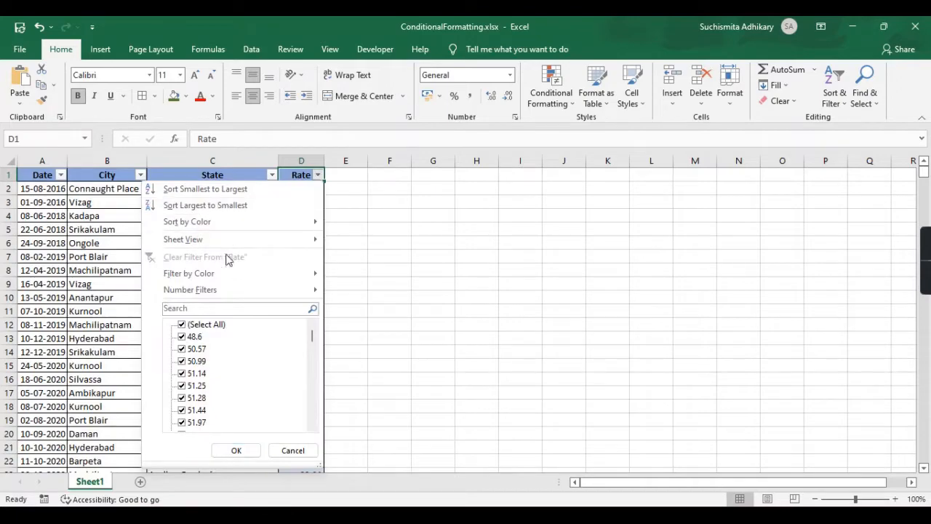
pyautogui.moveTo(253, 277)
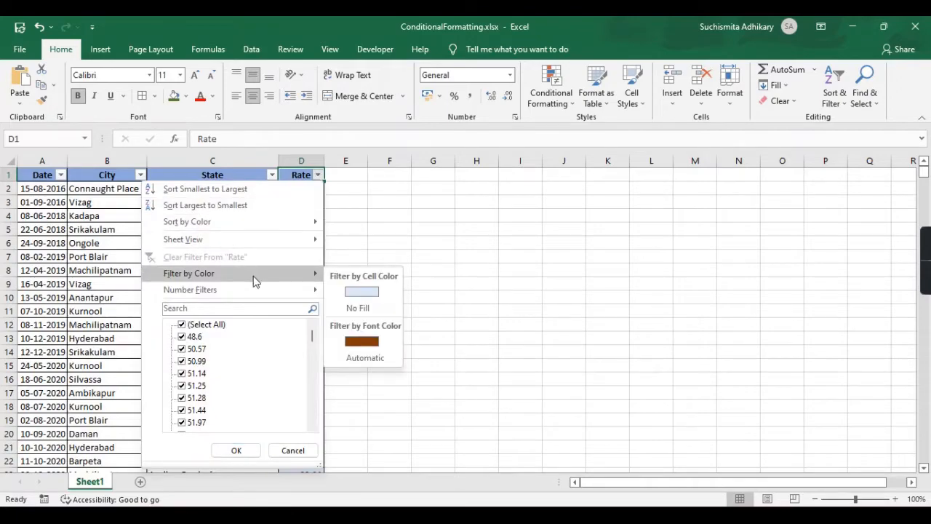
pyautogui.click(370, 291)
pyautogui.scroll(-5, 403, 337)
pyautogui.scroll(15, 403, 338)
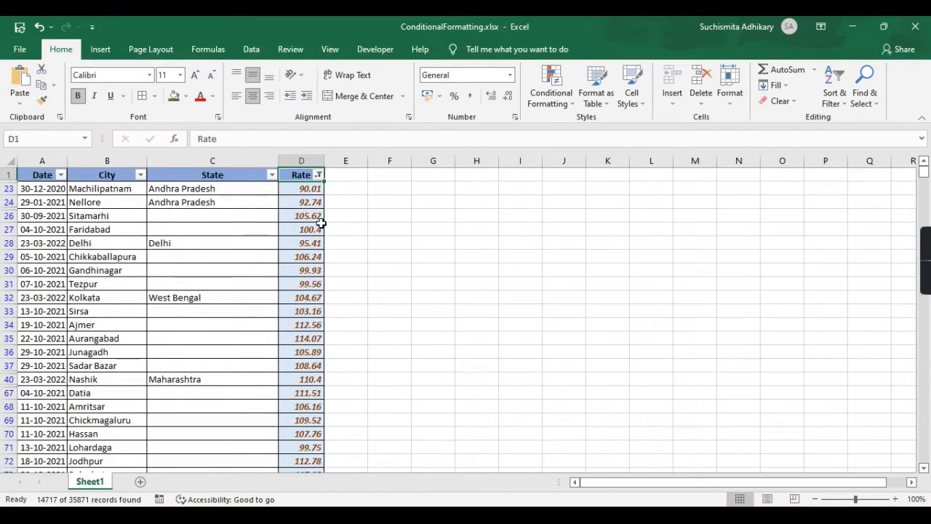
pyautogui.moveTo(321, 224); pyautogui.dragTo(316, 141)
pyautogui.click(400, 293)
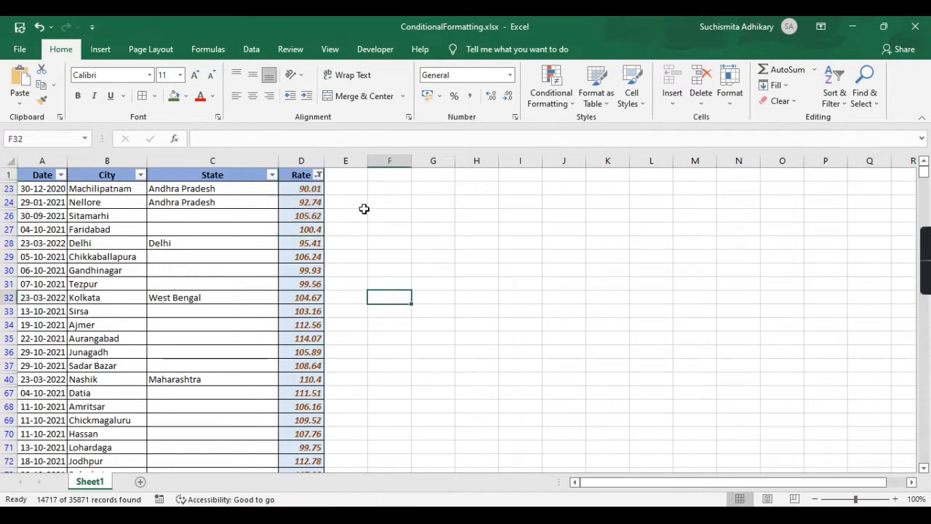
# - Clear the color filter from the Rate column and look over the full list again
pyautogui.click(315, 180)
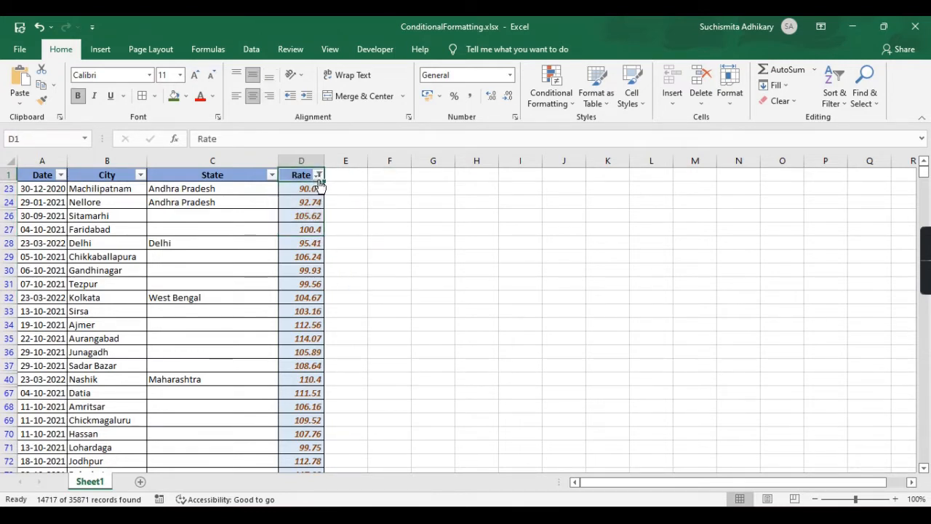
pyautogui.click(318, 175)
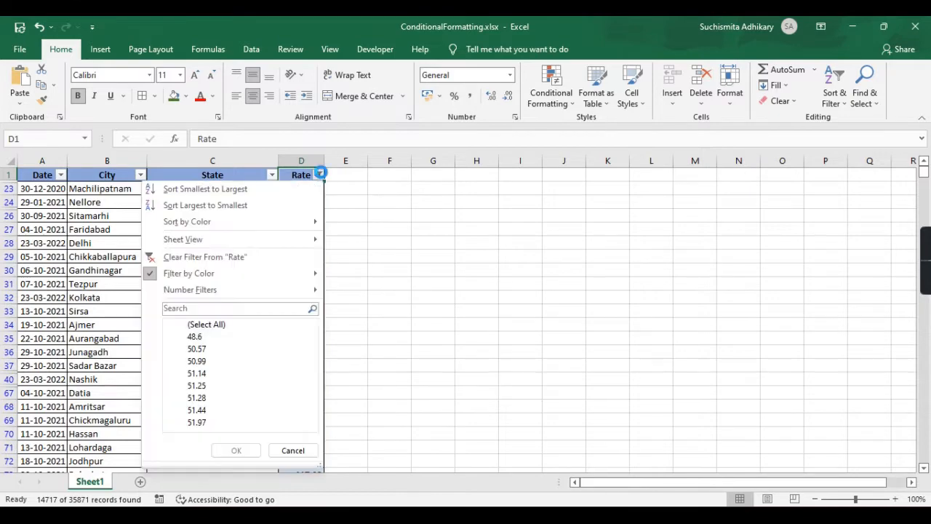
pyautogui.click(219, 257)
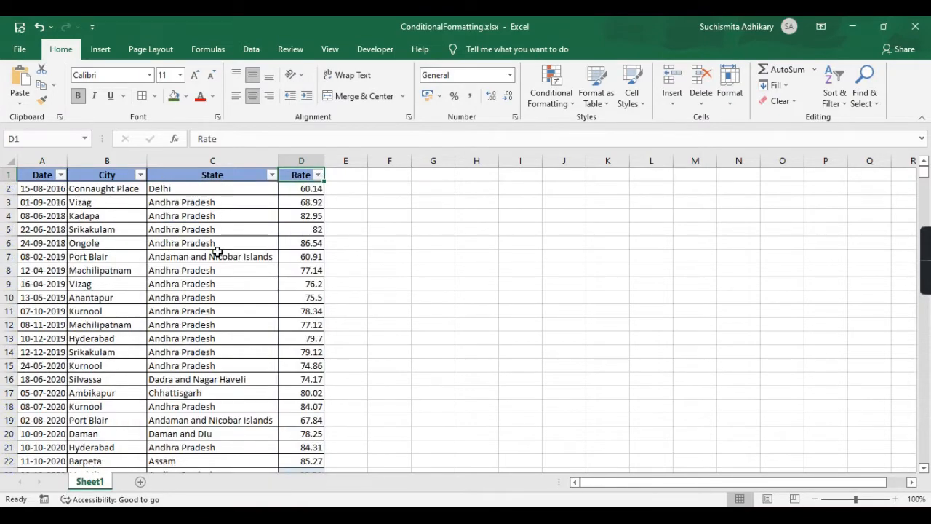
pyautogui.click(431, 211)
pyautogui.scroll(-20, 306, 282)
pyautogui.scroll(20, 305, 282)
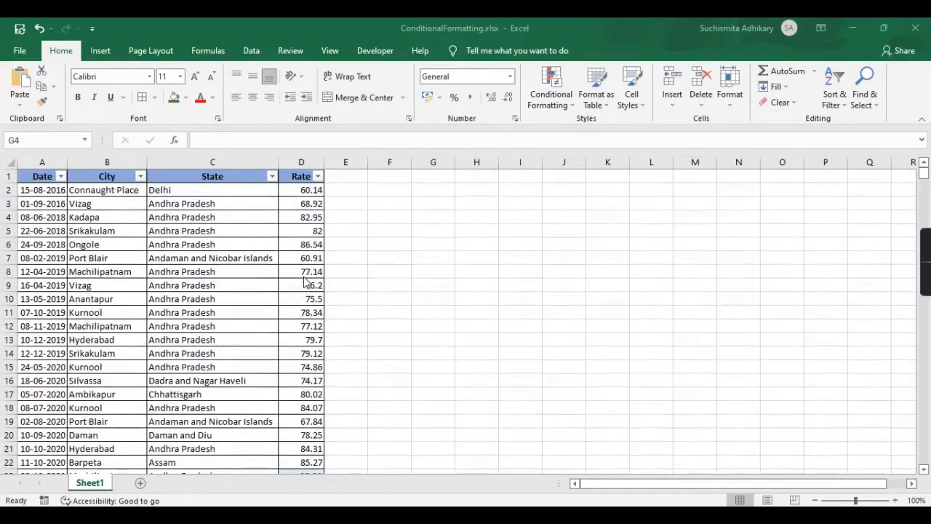
# - Clear the conditional formatting rules from the Rate values, from D2 down to the last row
pyautogui.scroll(-8, 305, 282)
pyautogui.scroll(8, 305, 282)
pyautogui.click(302, 188)
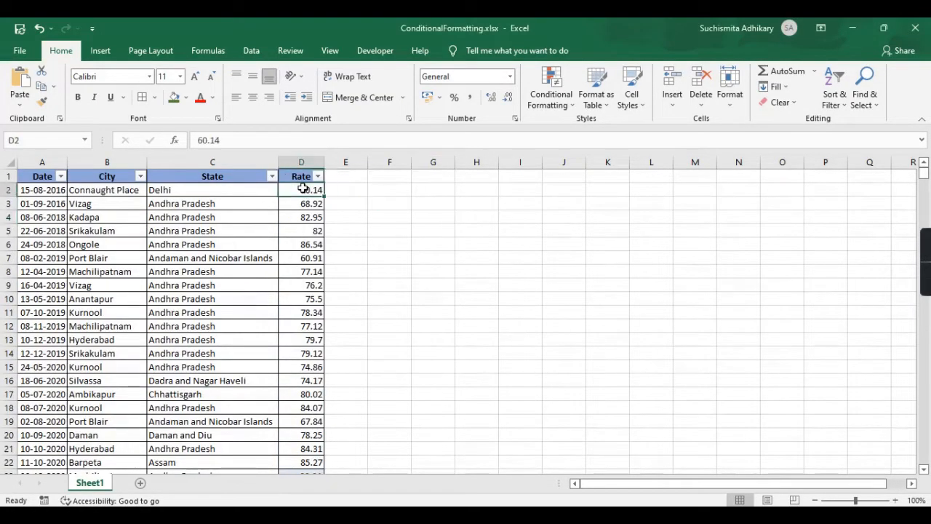
pyautogui.hotkey('ctrl', 'shift', 'Down')
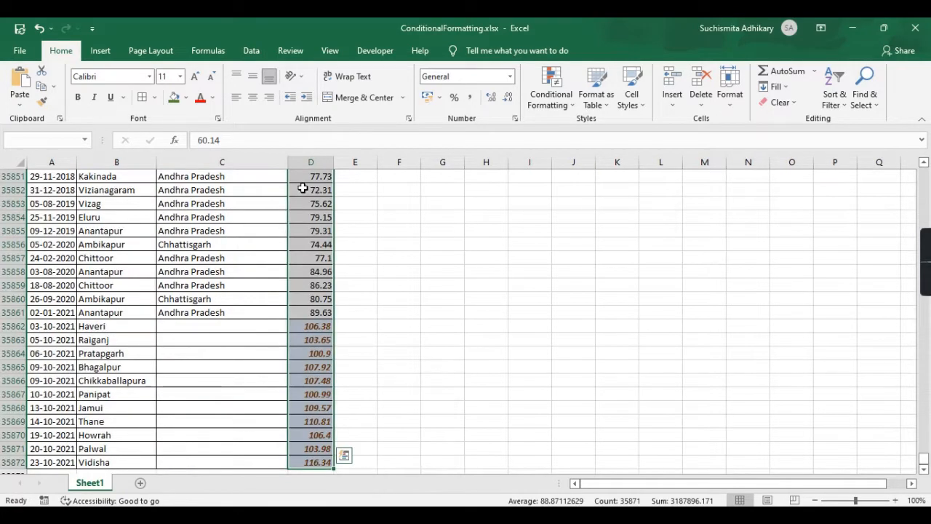
pyautogui.click(551, 91)
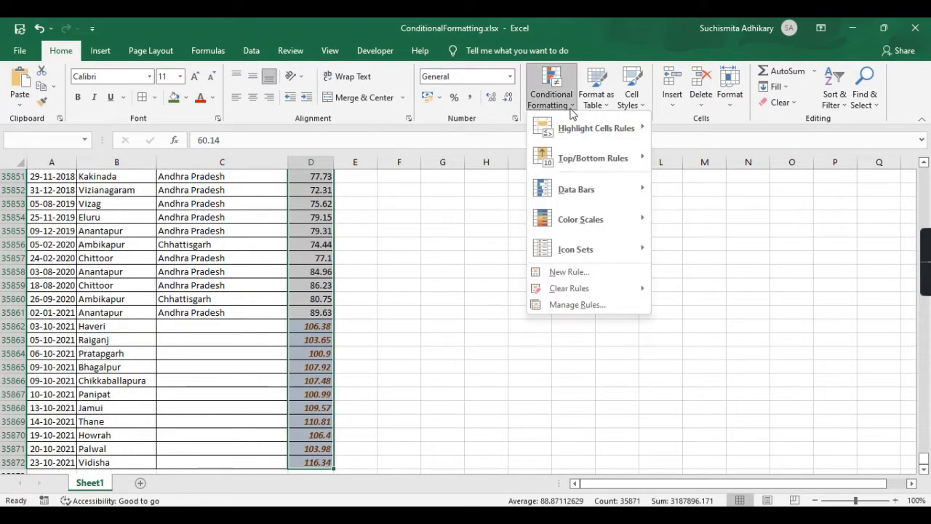
pyautogui.moveTo(637, 288)
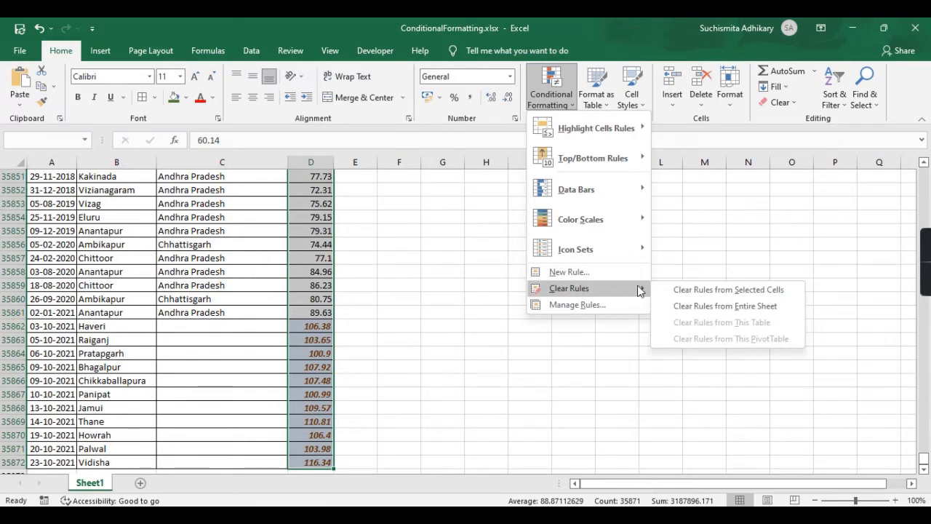
pyautogui.click(754, 290)
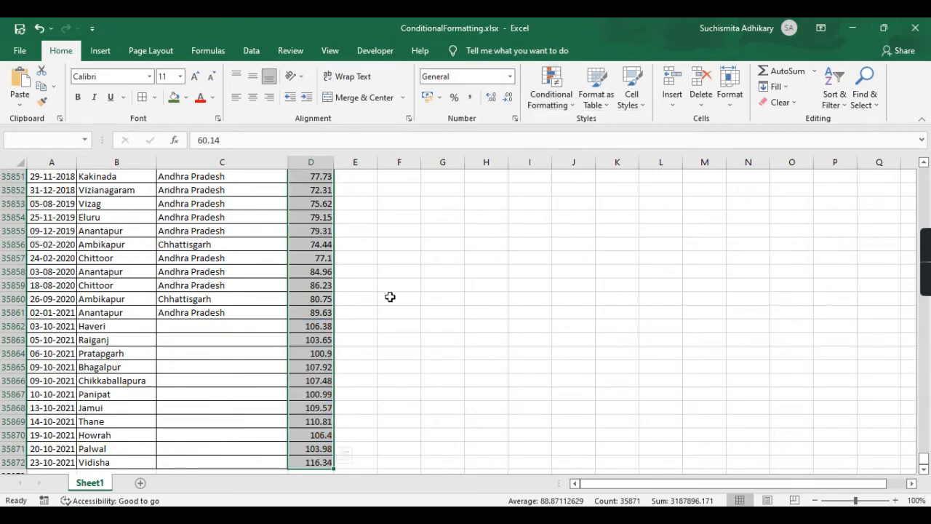
# - Examine the Rate column from the last rows up to the header in D1 for remaining highlights
pyautogui.scroll(20, 388, 296)
pyautogui.scroll(20, 390, 297)
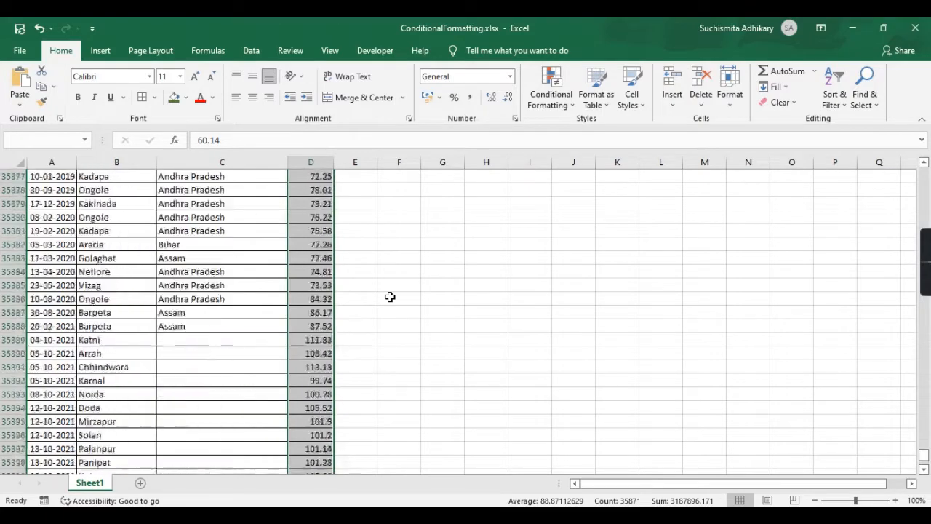
pyautogui.scroll(20, 390, 297)
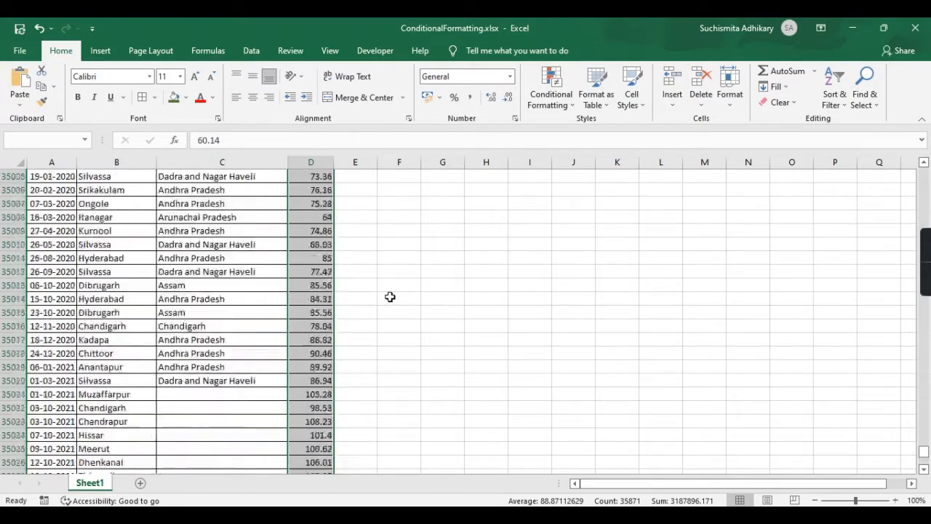
pyautogui.scroll(20, 390, 297)
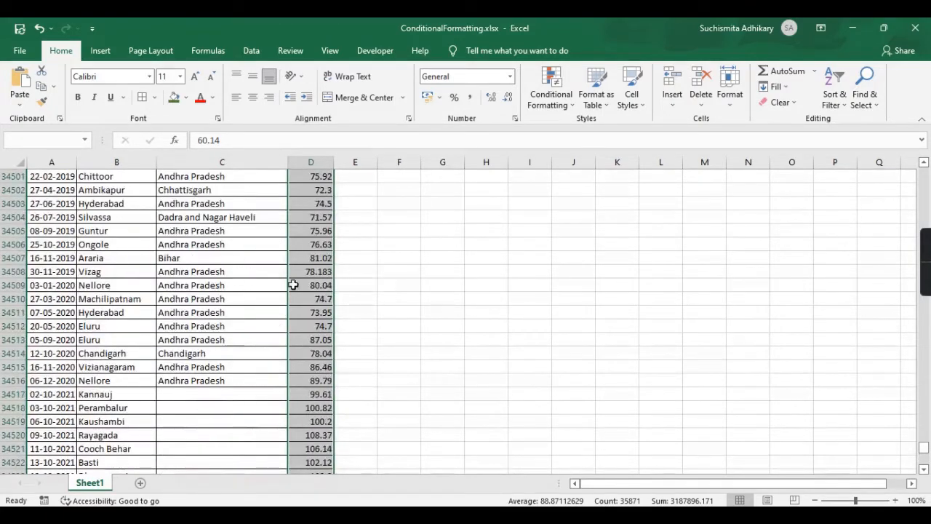
pyautogui.click(301, 284)
pyautogui.hotkey('ctrl', 'Up')
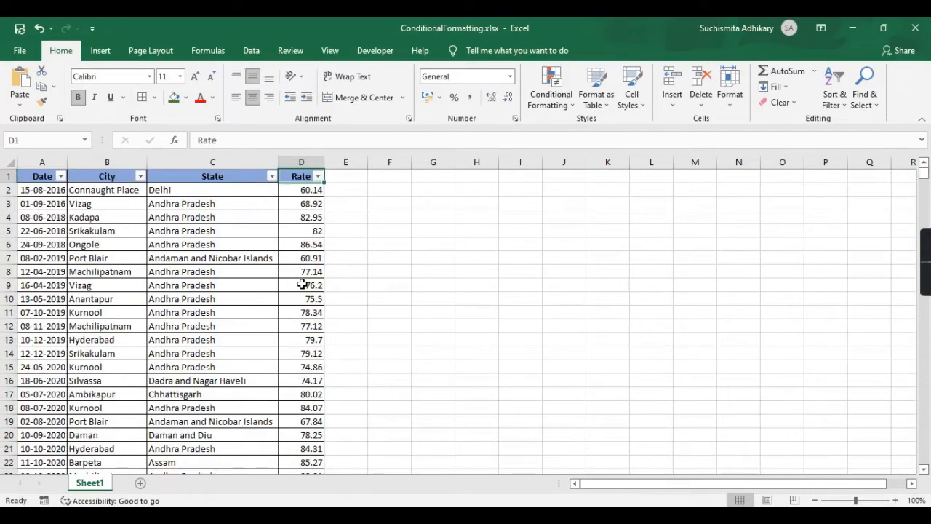
# - Start a Less Than highlight rule for all Rate values from D2 down, with 61.0 as the threshold
pyautogui.click(313, 191)
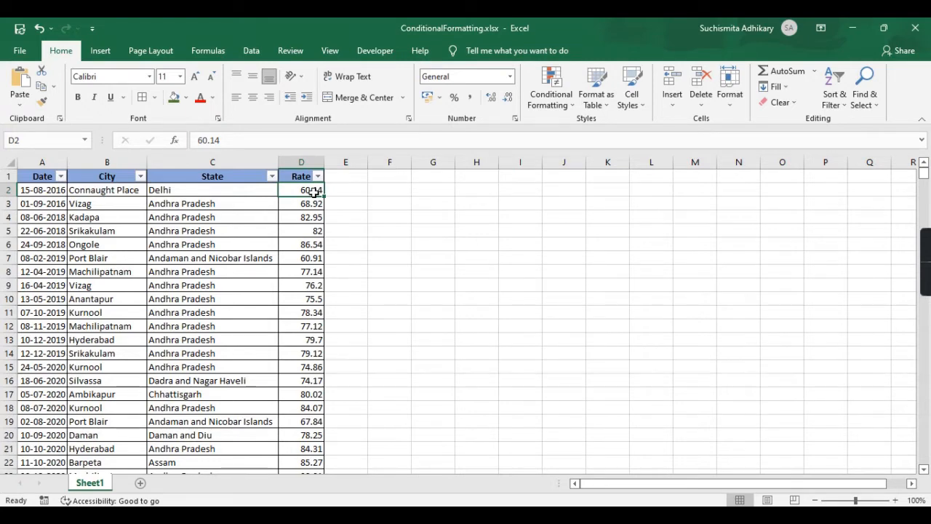
pyautogui.hotkey('ctrl', 'shift', 'Down')
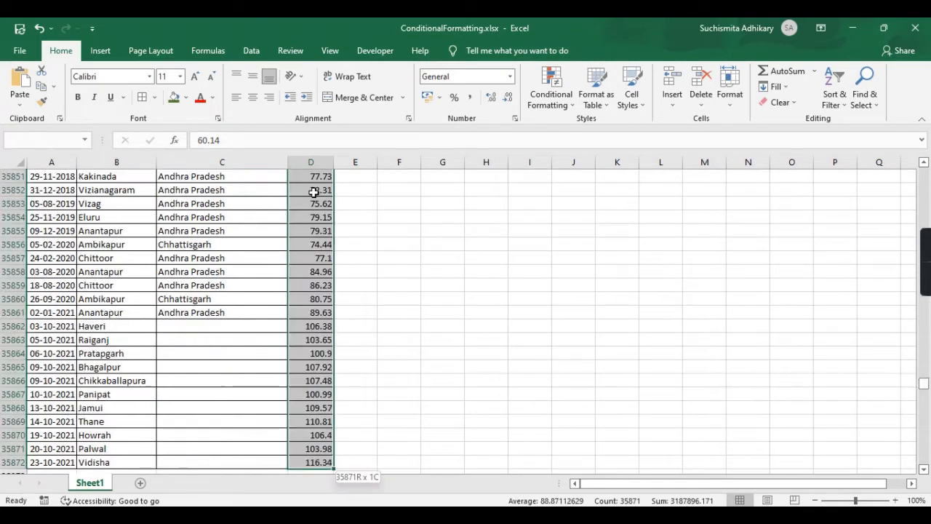
pyautogui.click(553, 87)
pyautogui.moveTo(606, 132)
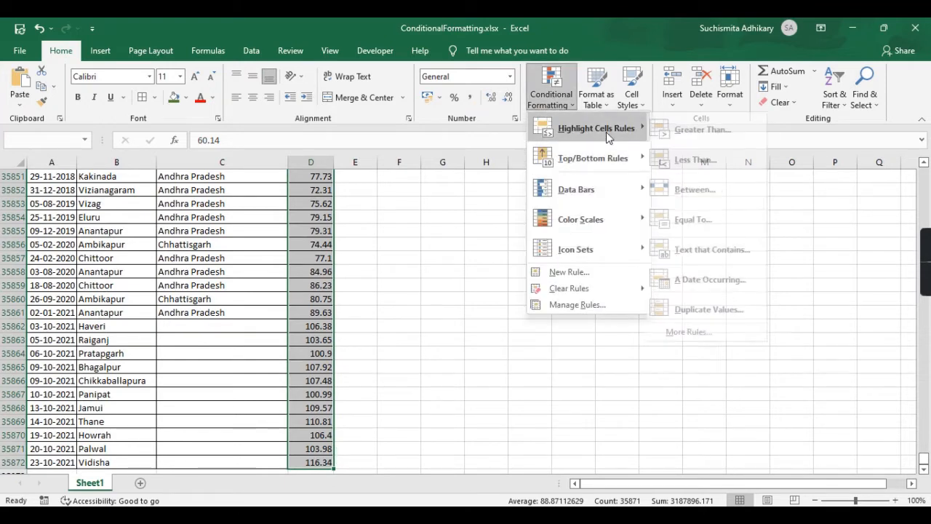
pyautogui.click(703, 160)
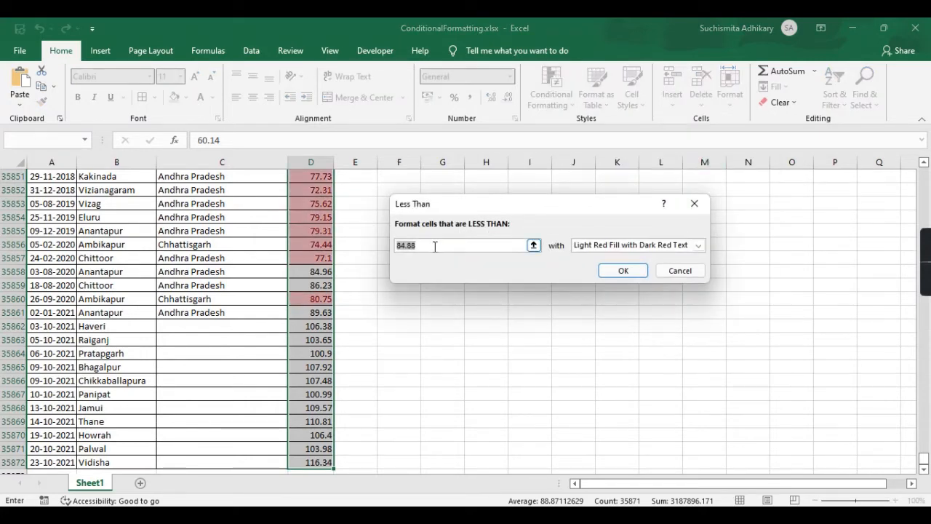
pyautogui.click(435, 245)
pyautogui.press('BackSpace')
pyautogui.press('BackSpace')
pyautogui.press('BackSpace')
pyautogui.press('BackSpace')
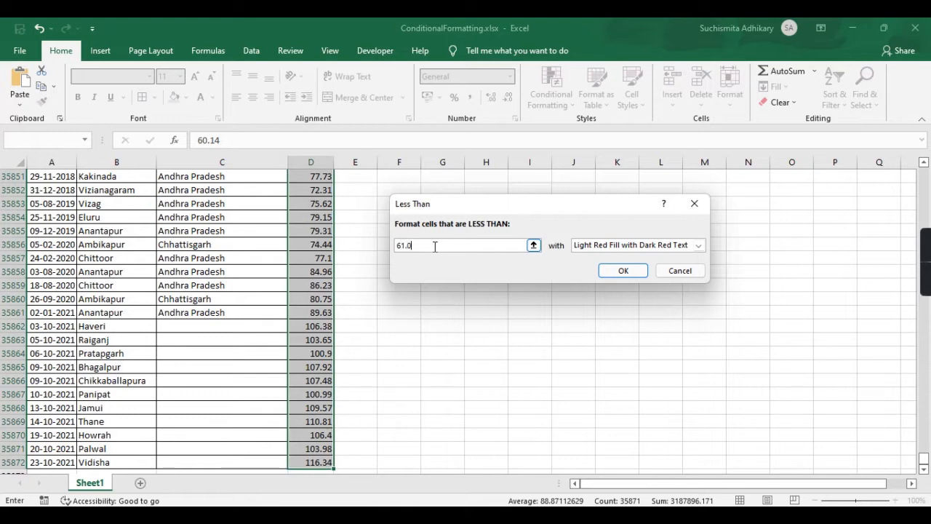
# - Format the Less Than matches with Yellow Fill with Dark Yellow Text and apply the rule
pyautogui.click(698, 246)
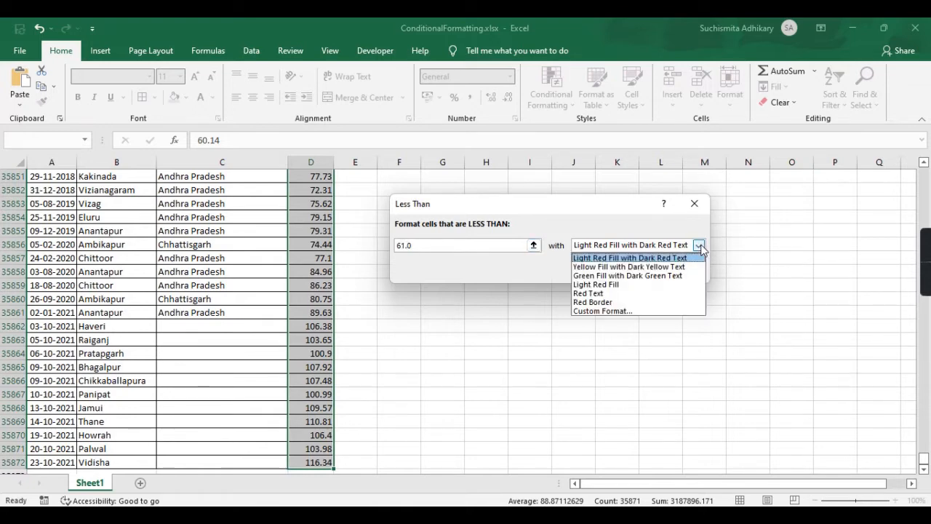
pyautogui.click(629, 267)
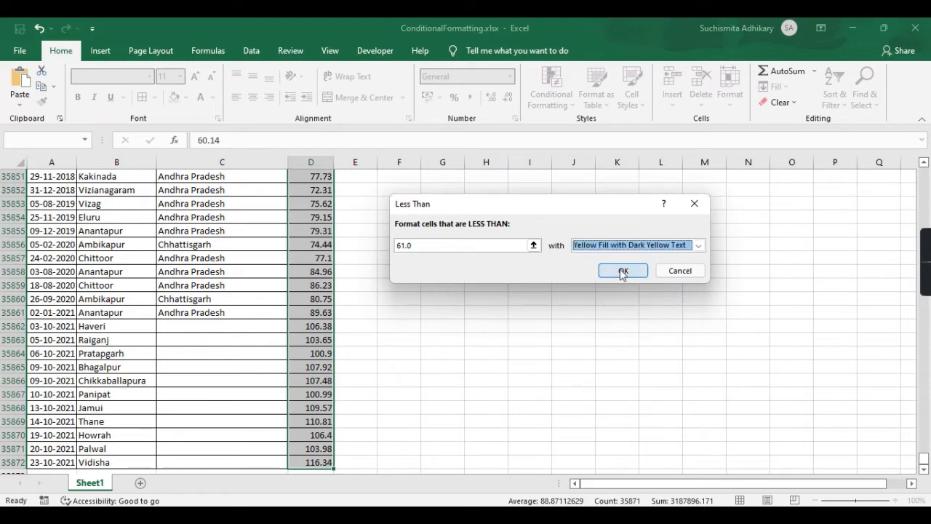
pyautogui.click(623, 270)
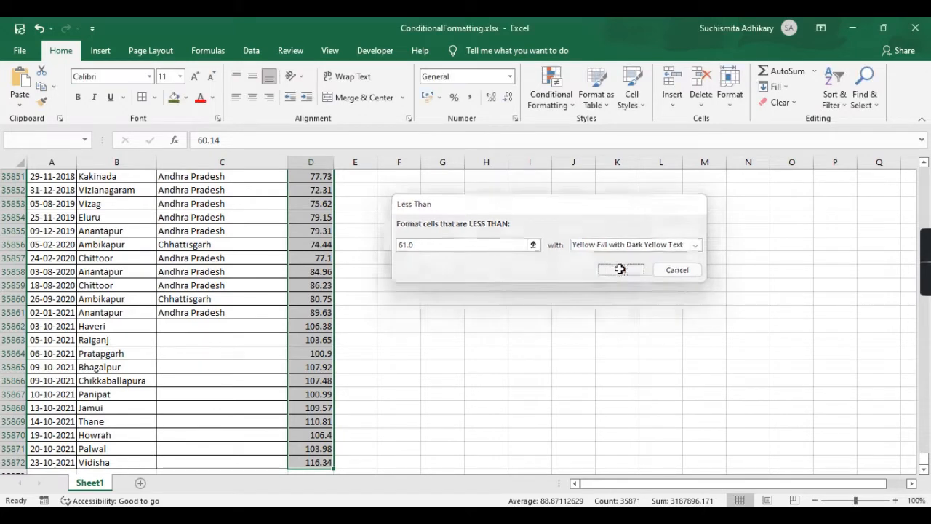
# - Check the highlights at the start of the list and filter the Rate column by the yellow cell color
pyautogui.click(301, 351)
pyautogui.hotkey('ctrl', 'Up')
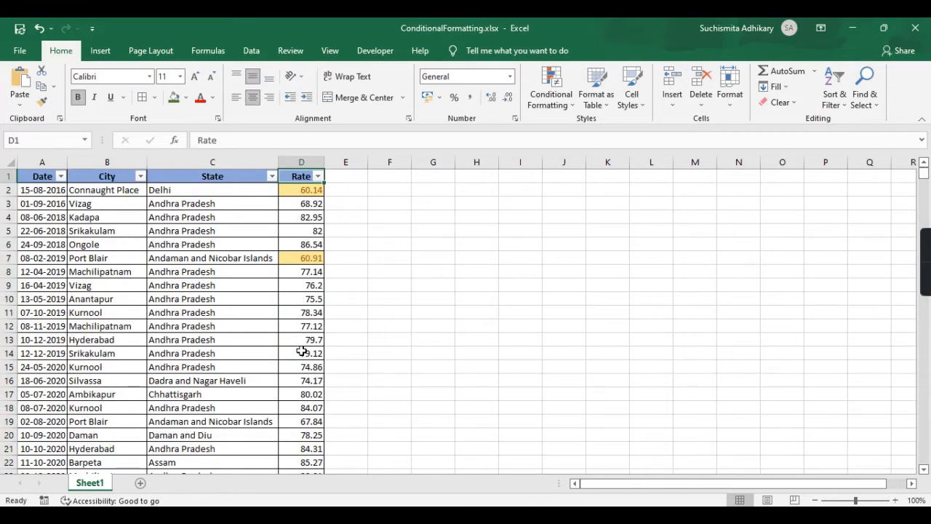
pyautogui.scroll(-7, 317, 277)
pyautogui.scroll(7, 318, 277)
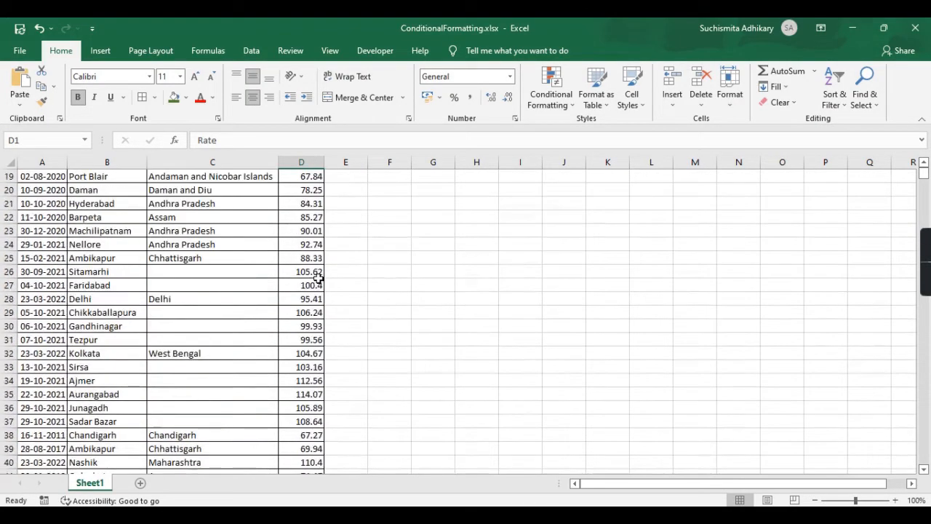
pyautogui.click(318, 189)
pyautogui.click(318, 176)
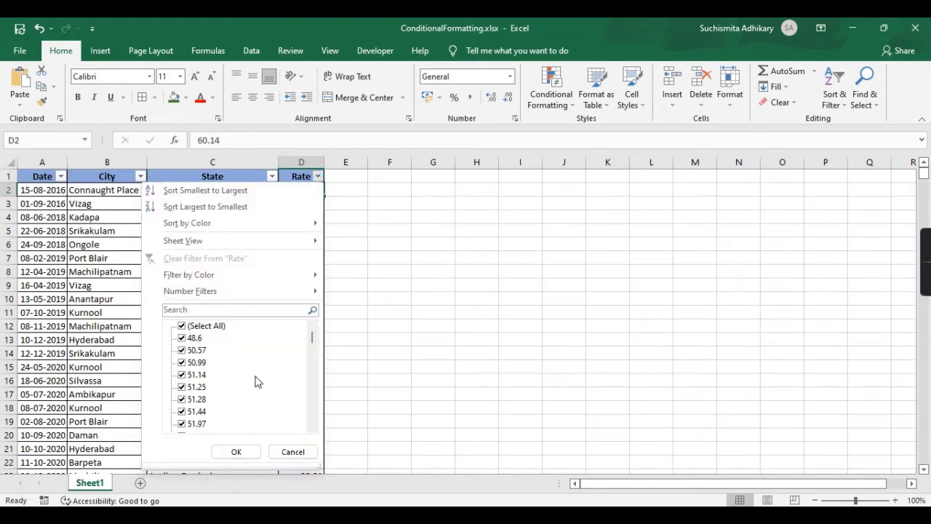
pyautogui.moveTo(220, 281)
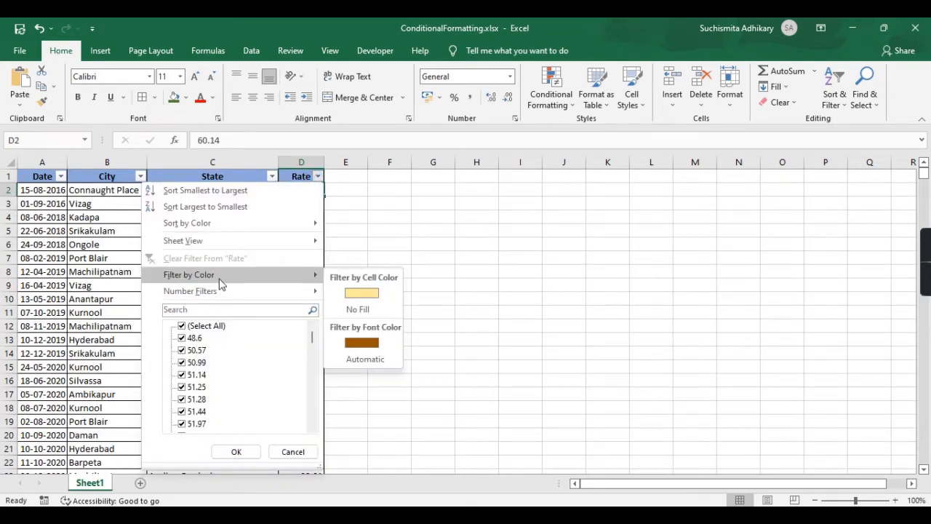
pyautogui.click(374, 298)
# - Examine the filtered Rate values down to the last row and back up to the header
pyautogui.scroll(-5, 344, 411)
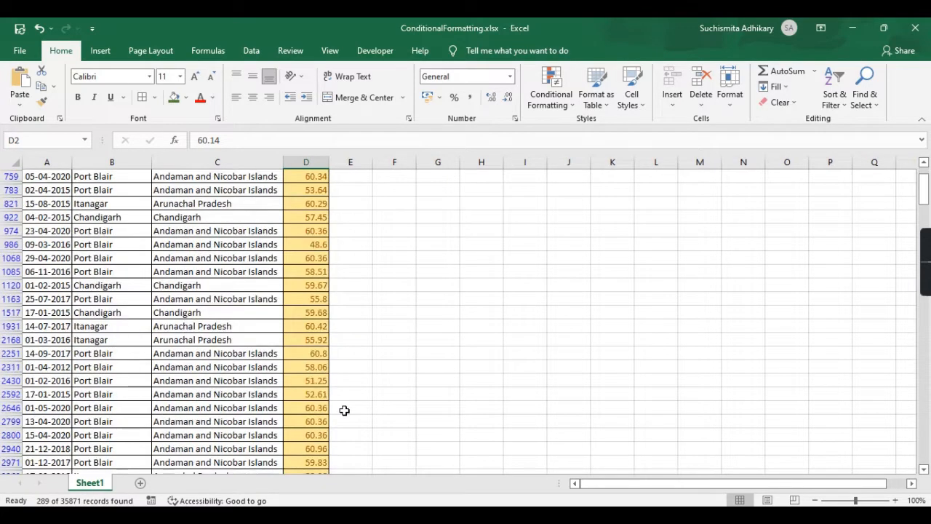
pyautogui.scroll(5, 344, 410)
pyautogui.hotkey('ctrl', 'shift', 'Down')
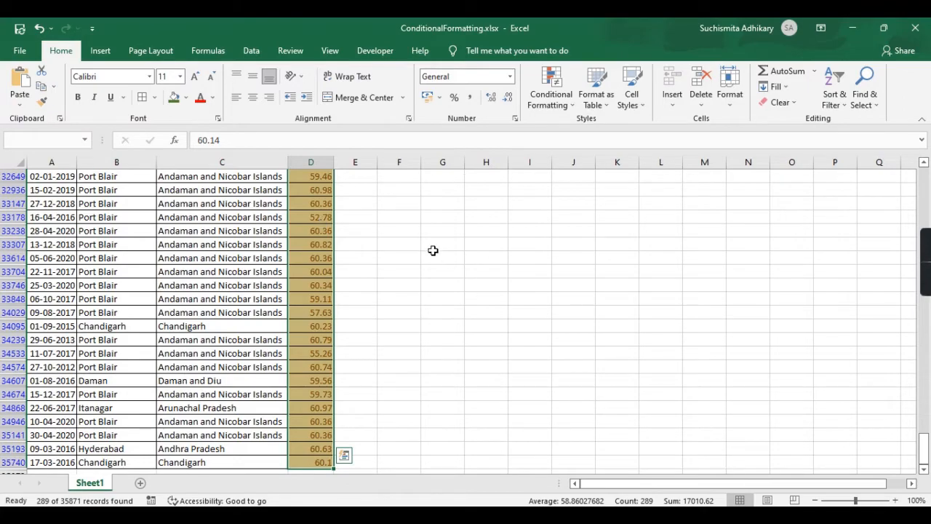
pyautogui.scroll(10, 432, 249)
pyautogui.scroll(15, 432, 249)
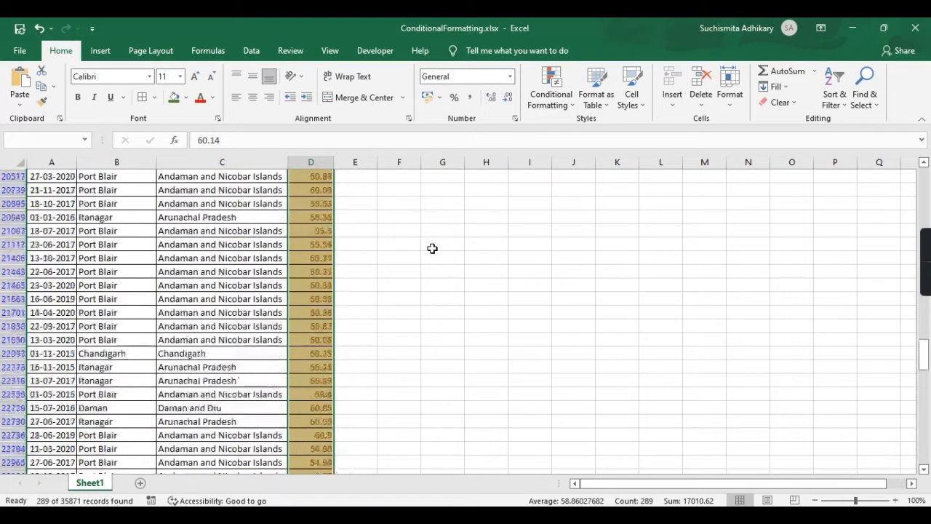
pyautogui.scroll(1, 432, 249)
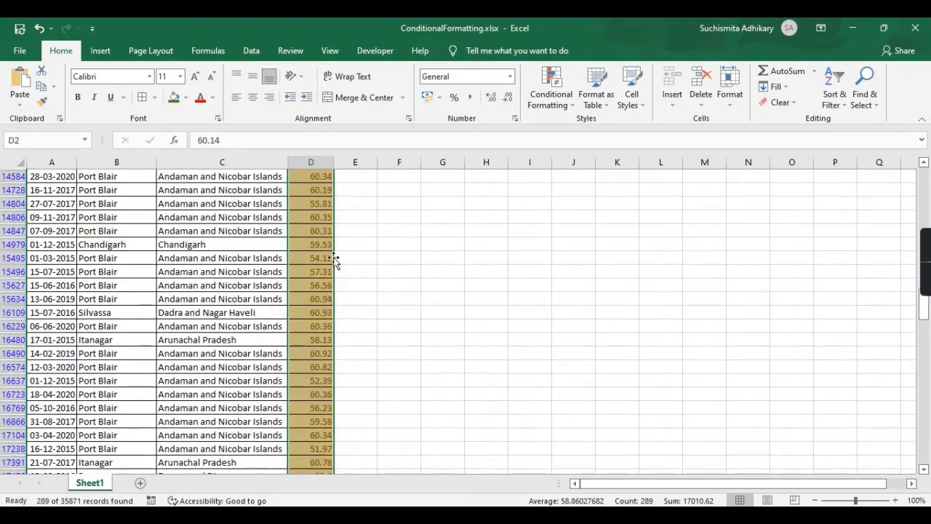
pyautogui.click(324, 257)
pyautogui.hotkey('ctrl', 'Up')
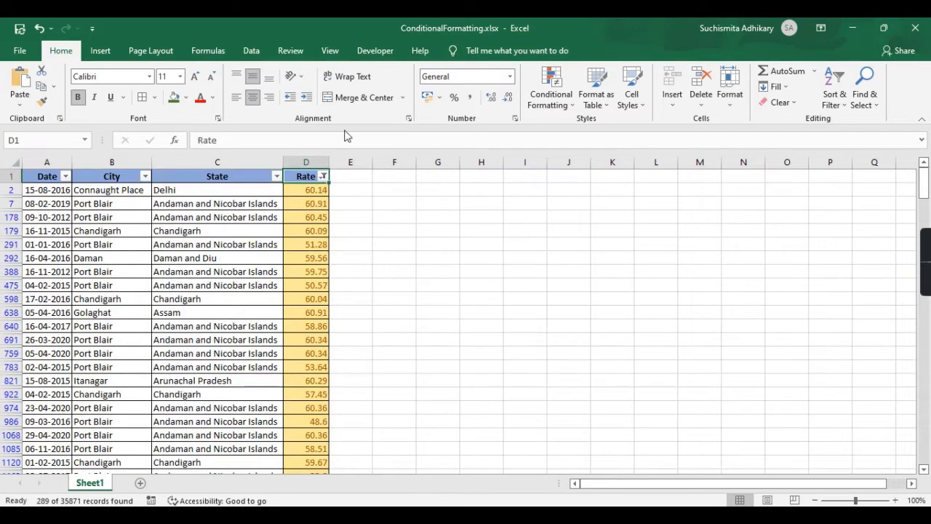
# - Clear the color filter from the Rate column and select the first Rate value in D2
pyautogui.click(323, 178)
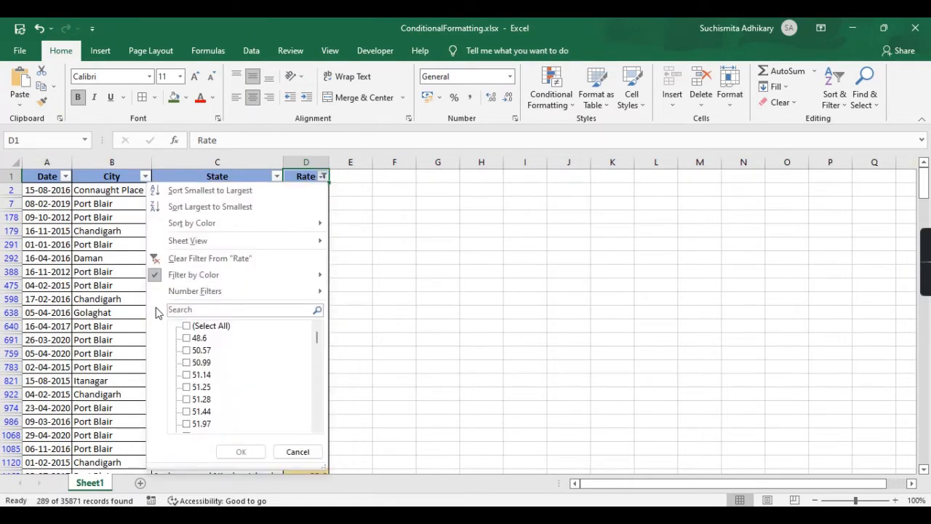
pyautogui.moveTo(206, 275)
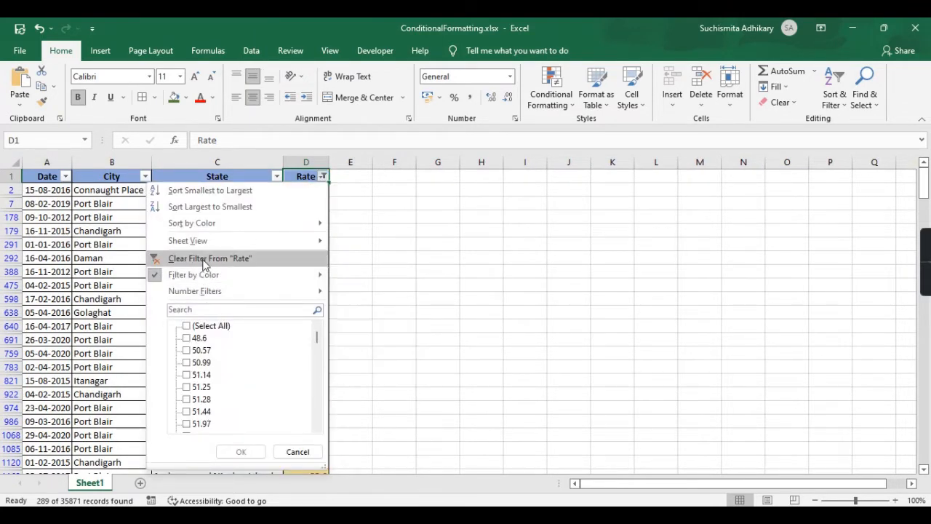
pyautogui.click(208, 258)
pyautogui.click(320, 189)
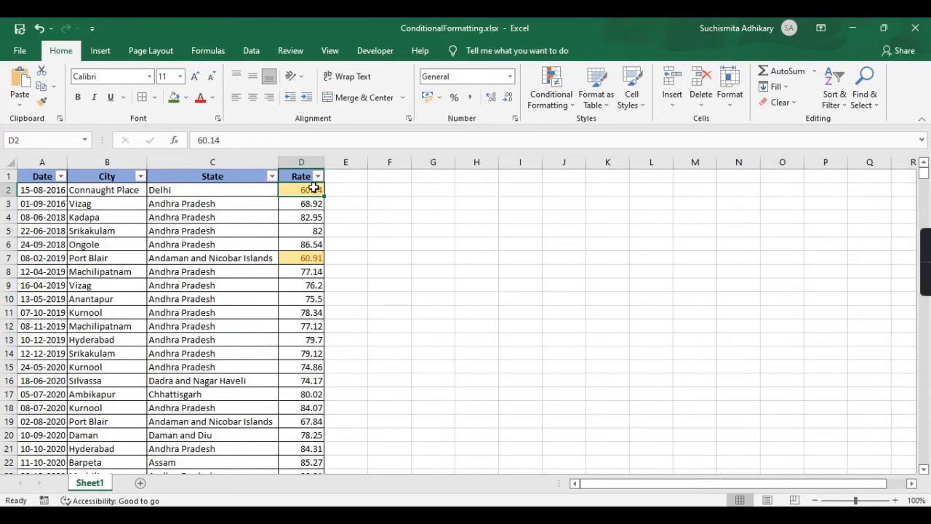
pyautogui.click(565, 109)
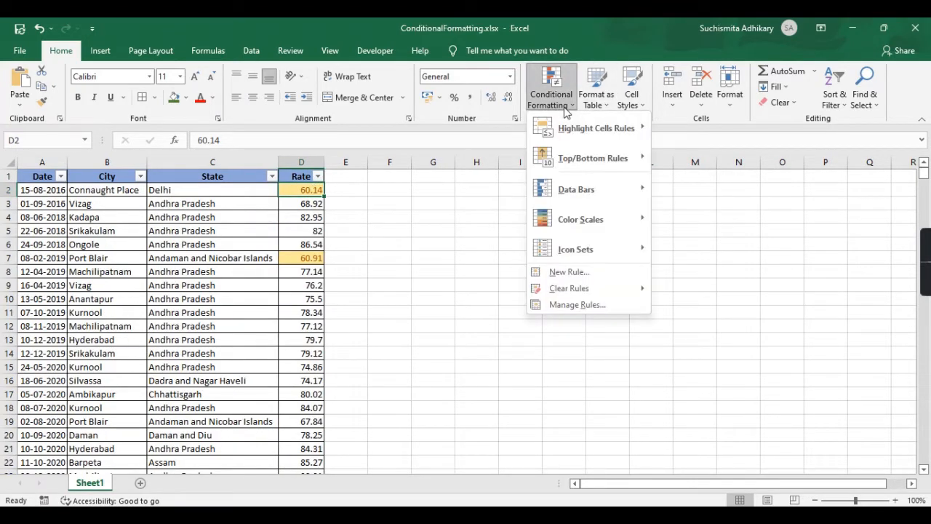
pyautogui.click(422, 300)
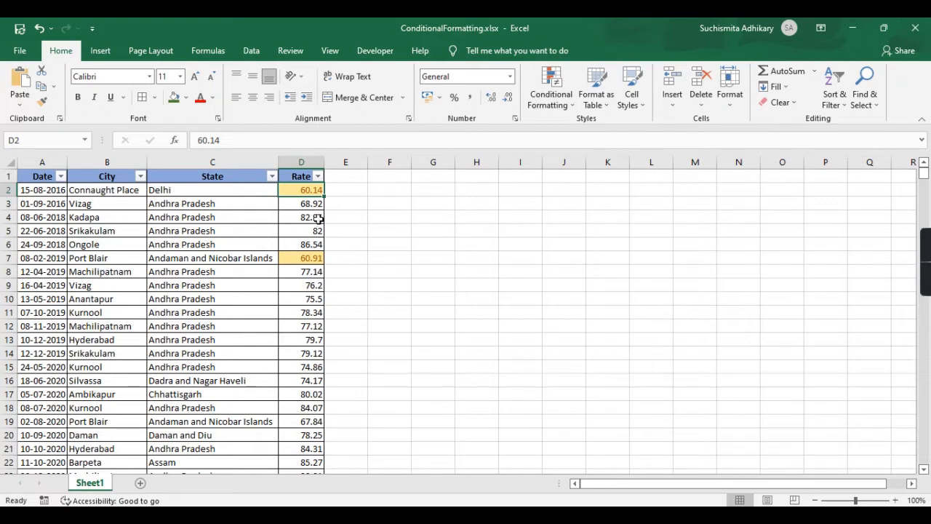
pyautogui.click(557, 95)
pyautogui.moveTo(594, 127)
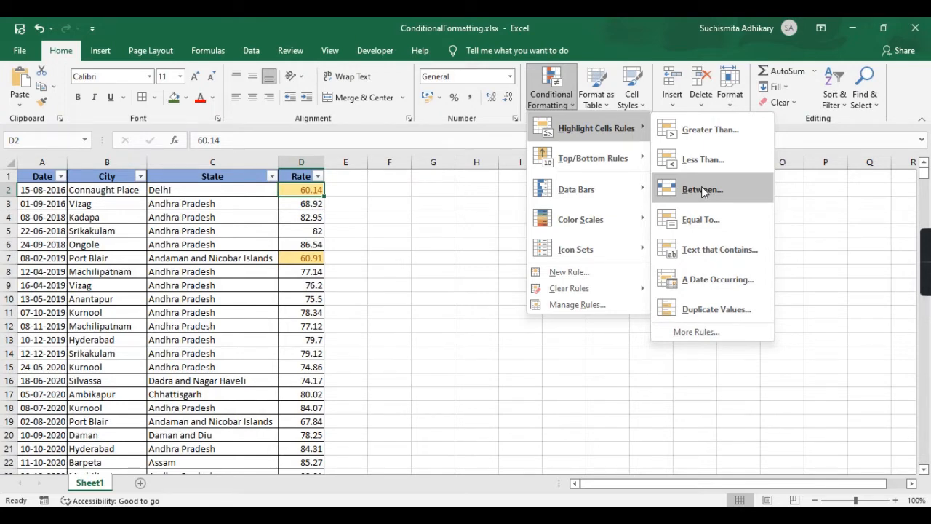
pyautogui.click(517, 213)
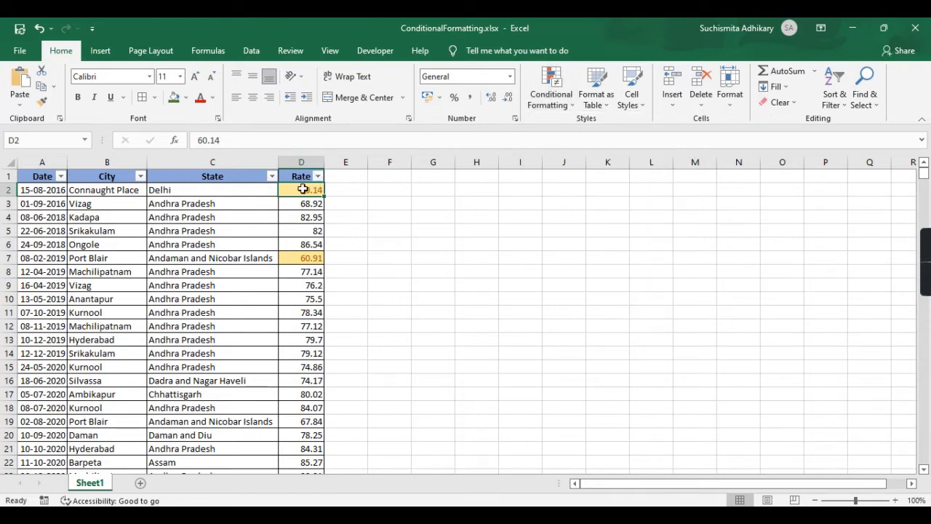
# - Start a Between highlight rule on all Rate values from D2 down, with limits 71 and 76
pyautogui.hotkey('ctrl', 'shift', 'Down')
pyautogui.click(562, 98)
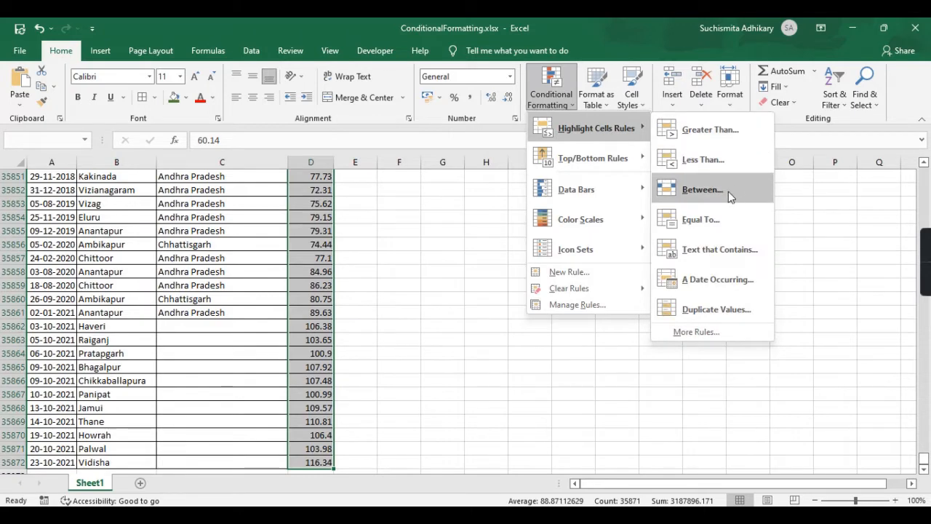
pyautogui.click(702, 189)
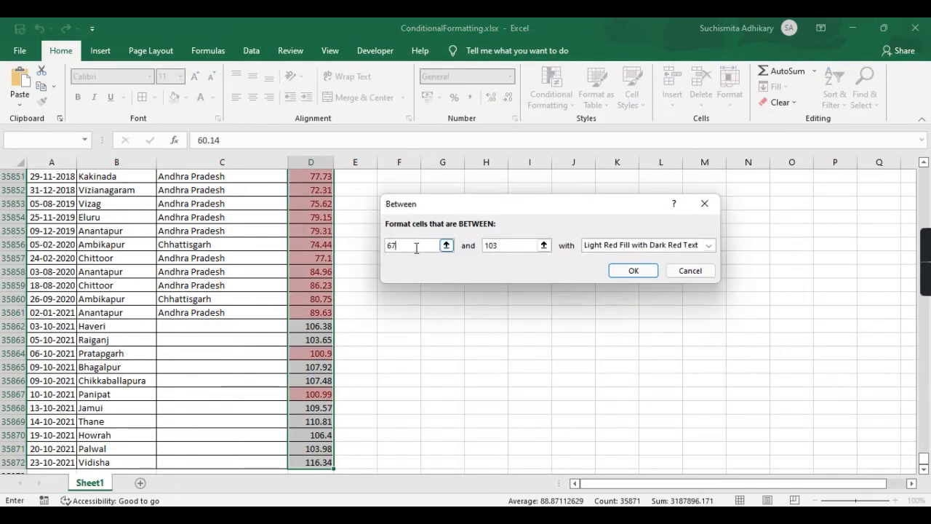
pyautogui.press('BackSpace')
pyautogui.press('BackSpace')
pyautogui.click(521, 244)
pyautogui.press('BackSpace')
pyautogui.write('7')
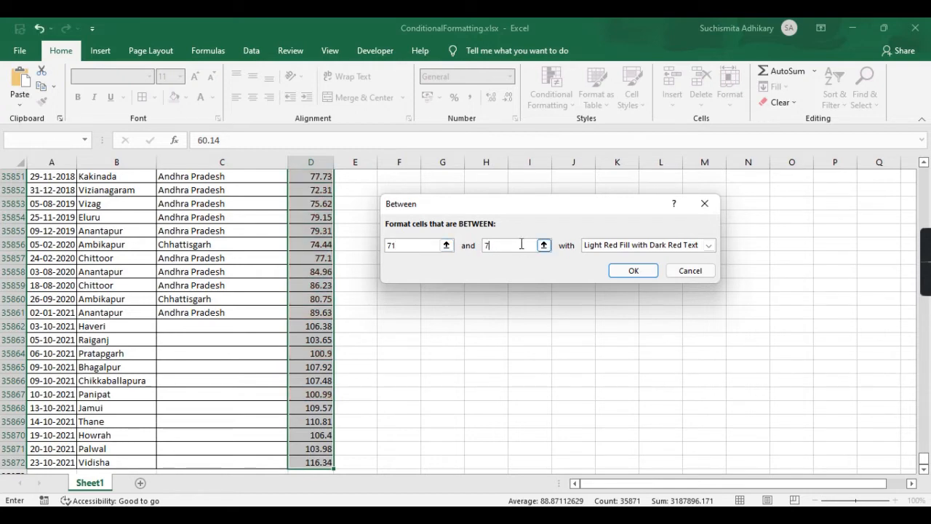
pyautogui.write('6')
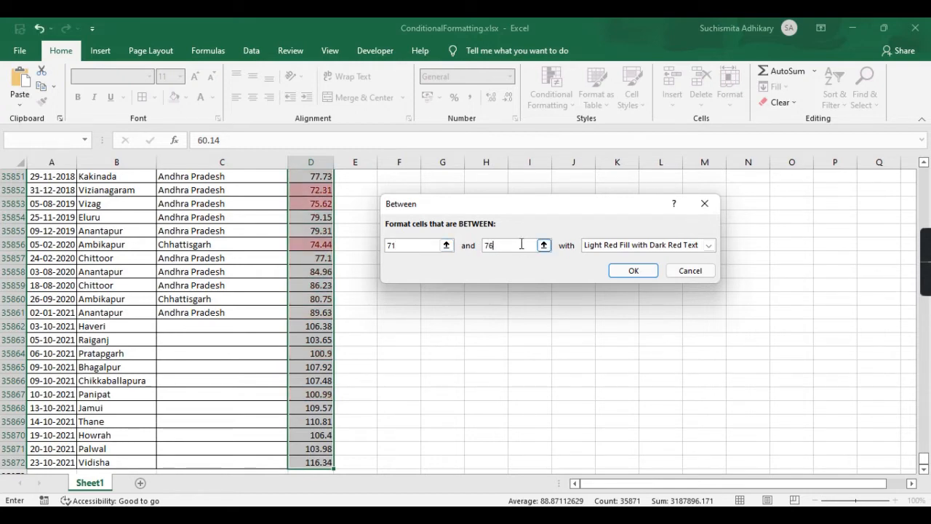
# - Format the Between matches with Red Text and apply the rule
pyautogui.click(708, 245)
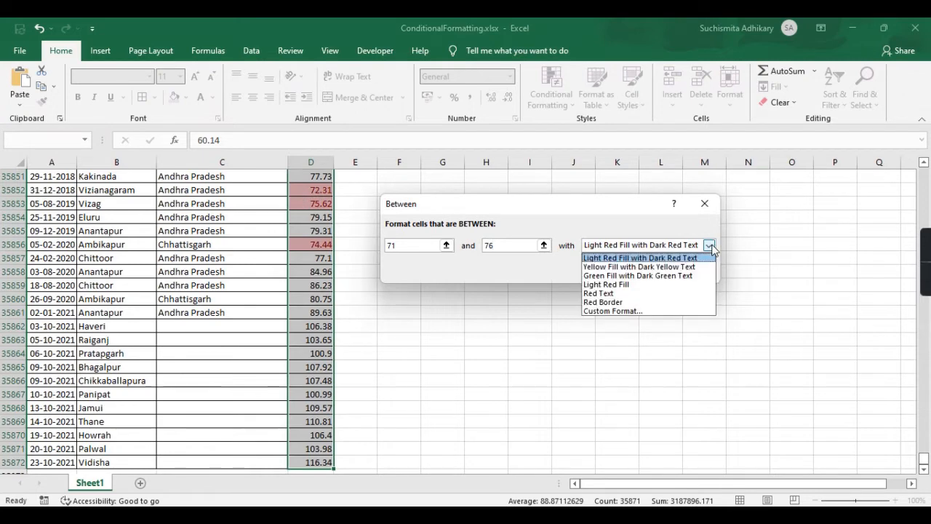
pyautogui.click(607, 293)
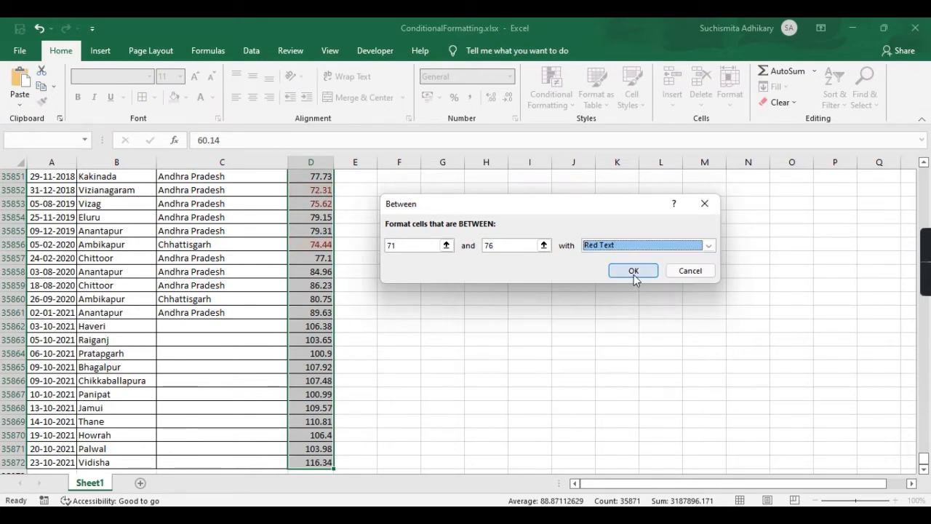
pyautogui.click(634, 272)
pyautogui.click(471, 246)
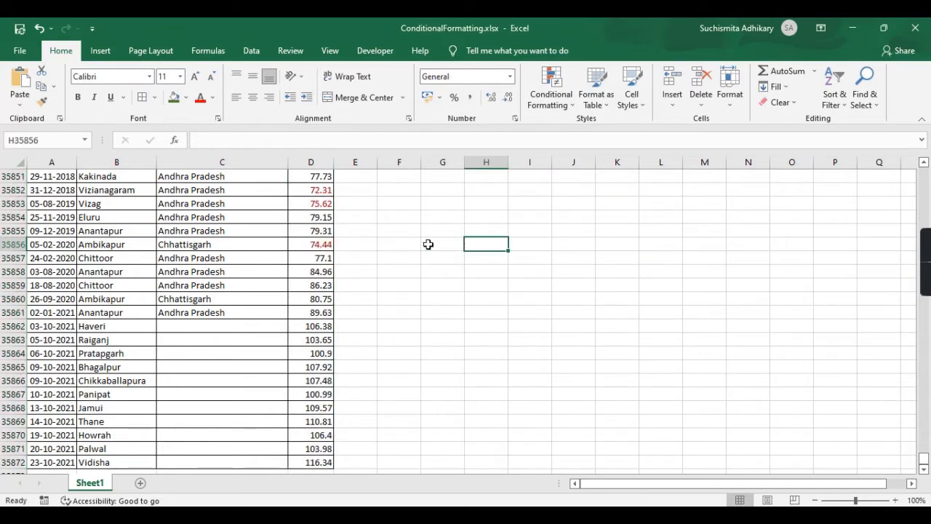
# - Return to the Rate header and filter the column by the red font color
pyautogui.click(327, 295)
pyautogui.hotkey('ctrl', 'Up')
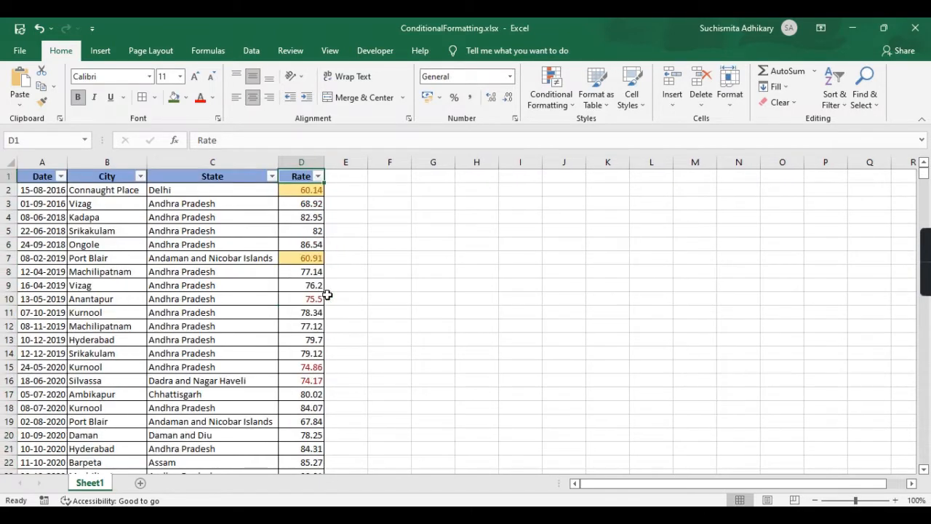
pyautogui.click(317, 176)
pyautogui.moveTo(245, 276)
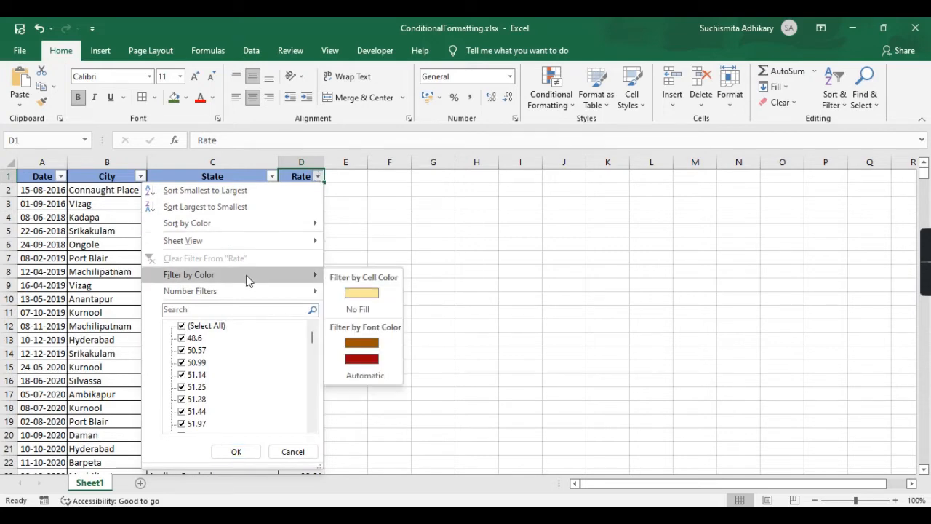
pyautogui.click(362, 358)
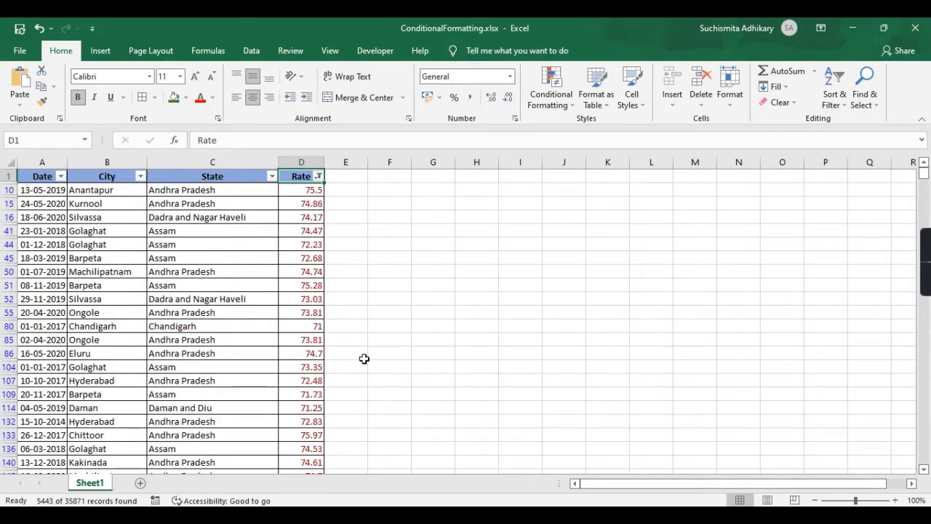
# - Examine the red-text Rate values from the first filtered row to the last and return to the header
pyautogui.click(375, 215)
pyautogui.click(298, 195)
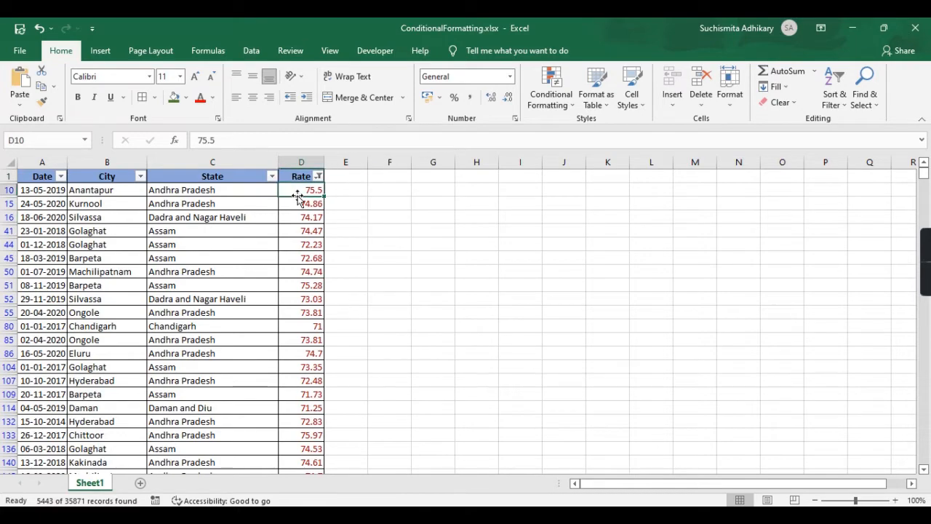
pyautogui.hotkey('ctrl', 'shift', 'Down')
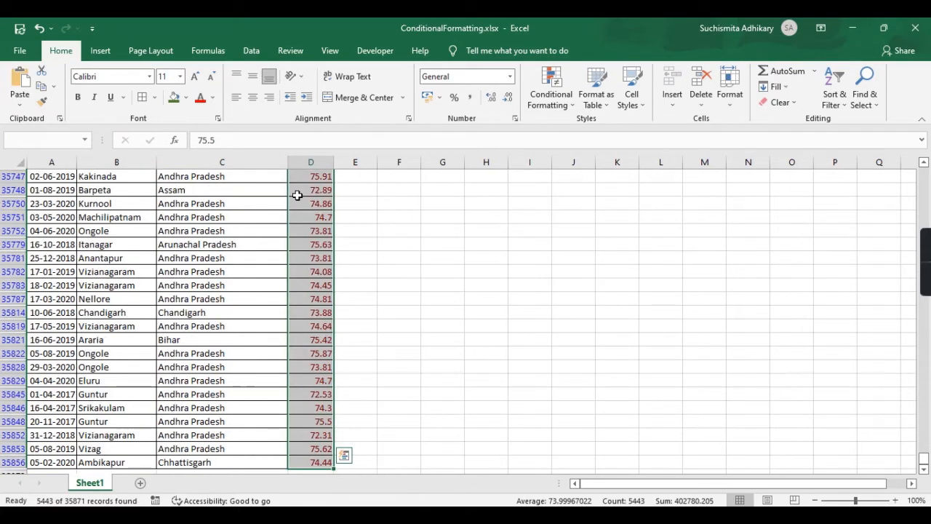
pyautogui.scroll(12, 328, 299)
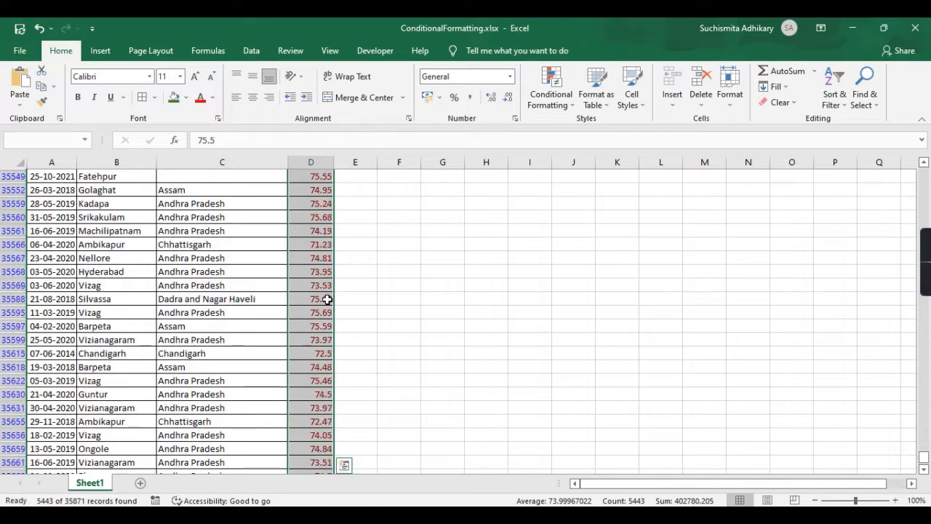
pyautogui.scroll(20, 327, 298)
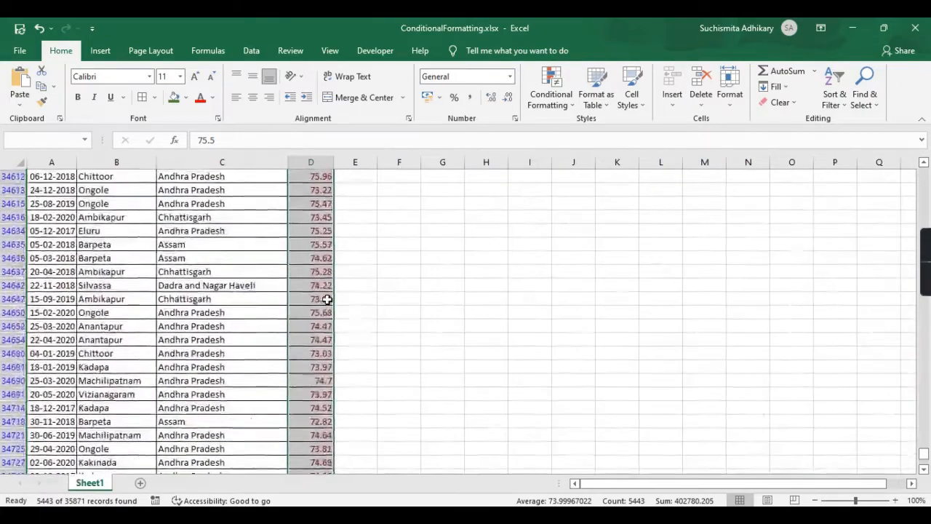
pyautogui.scroll(20, 328, 299)
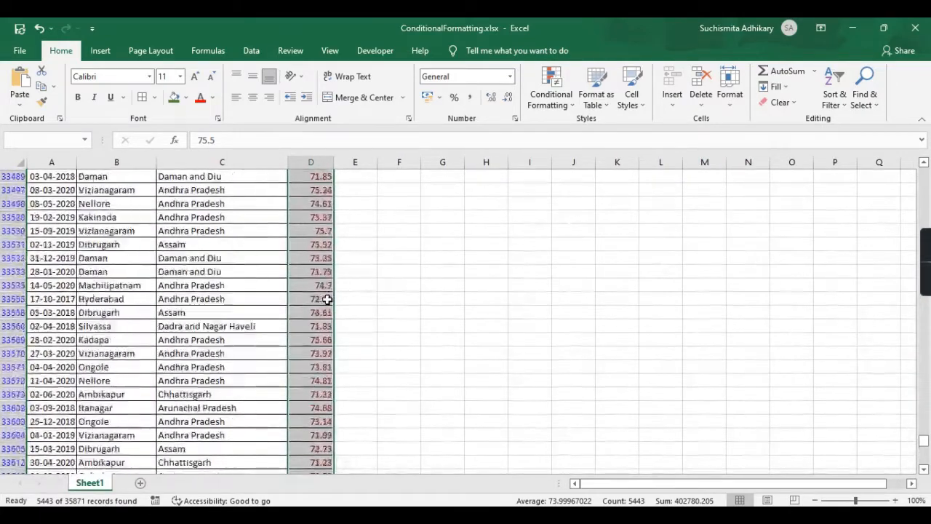
pyautogui.scroll(20, 327, 299)
pyautogui.click(321, 298)
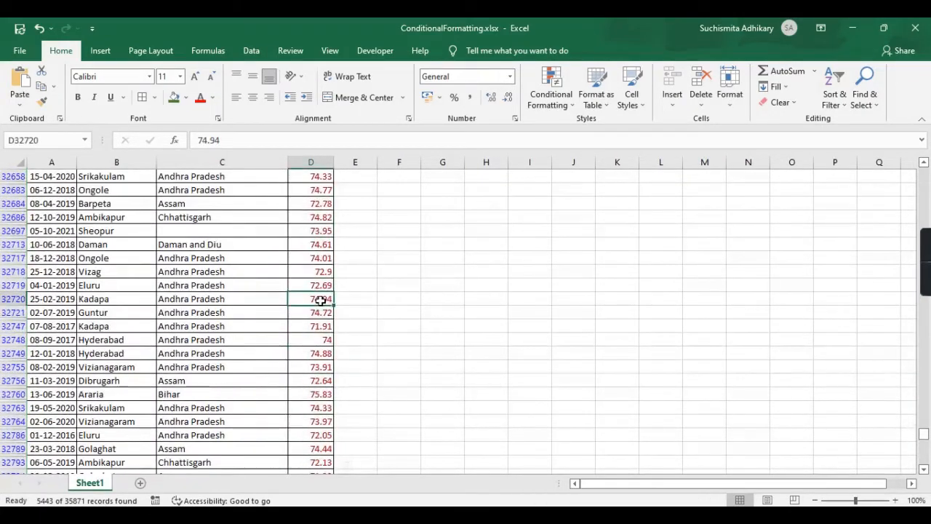
pyautogui.hotkey('ctrl', 'Up')
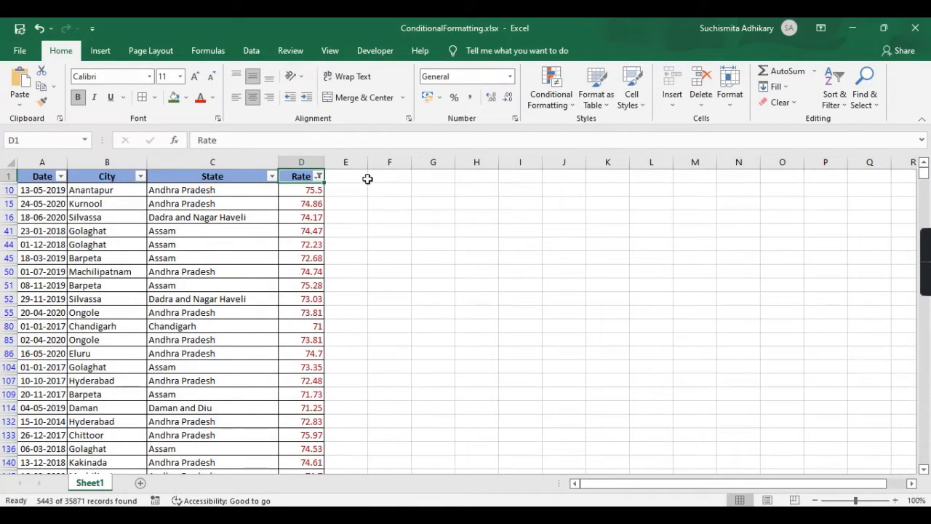
# - Clear the font color filter from the Rate column
pyautogui.click(318, 176)
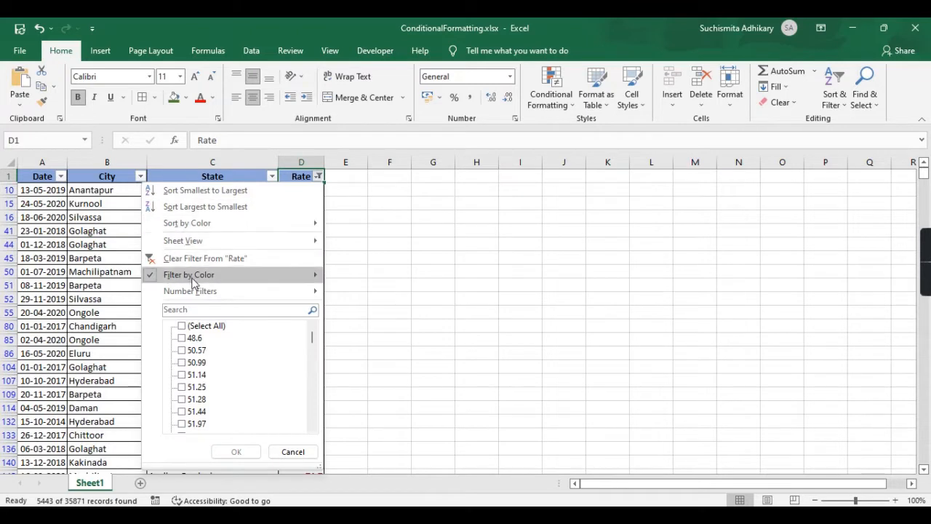
pyautogui.moveTo(222, 290)
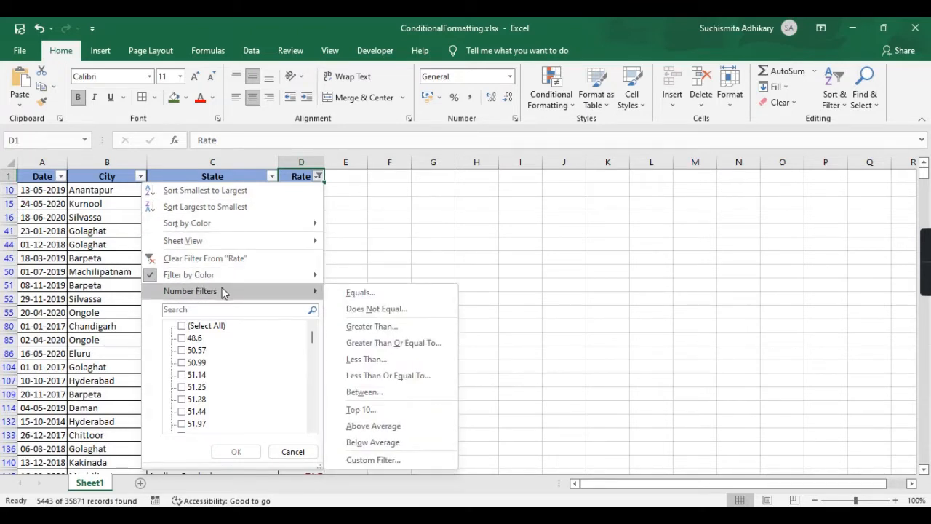
pyautogui.click(230, 258)
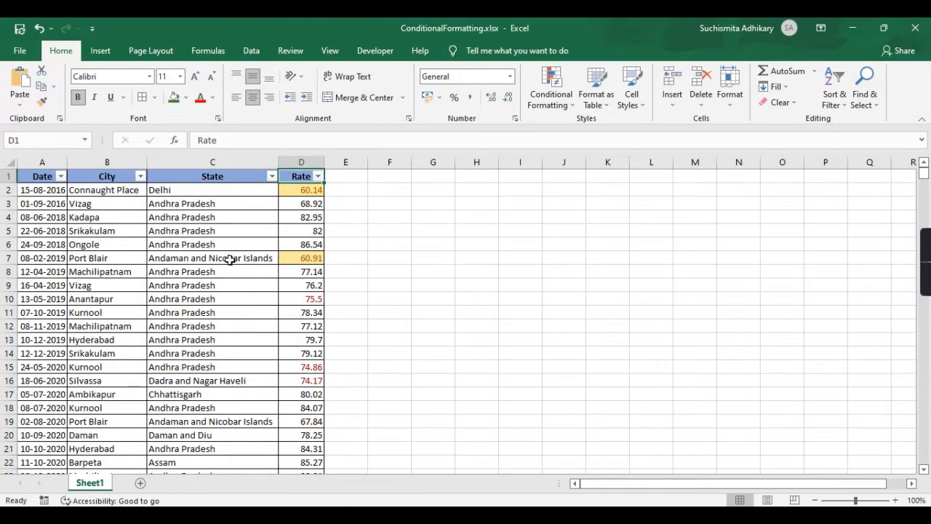
pyautogui.click(423, 192)
# - Start an Equal To highlight rule on all Rate values from D2 down, with the value 84.96
pyautogui.click(298, 188)
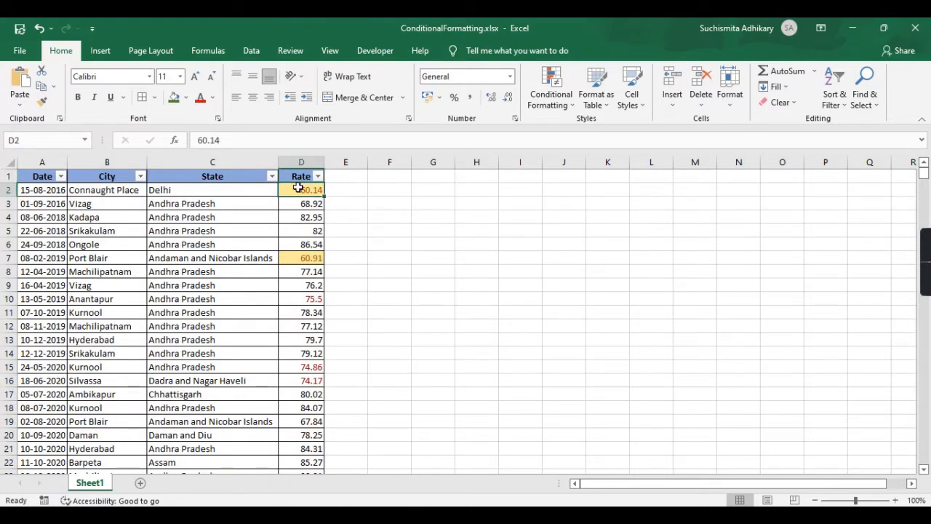
pyautogui.hotkey('ctrl', 'shift', 'Down')
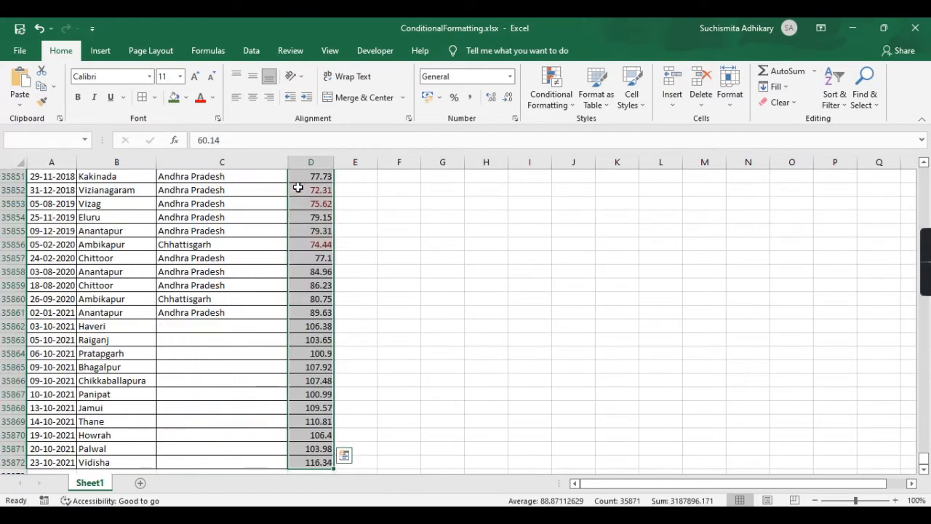
pyautogui.click(572, 110)
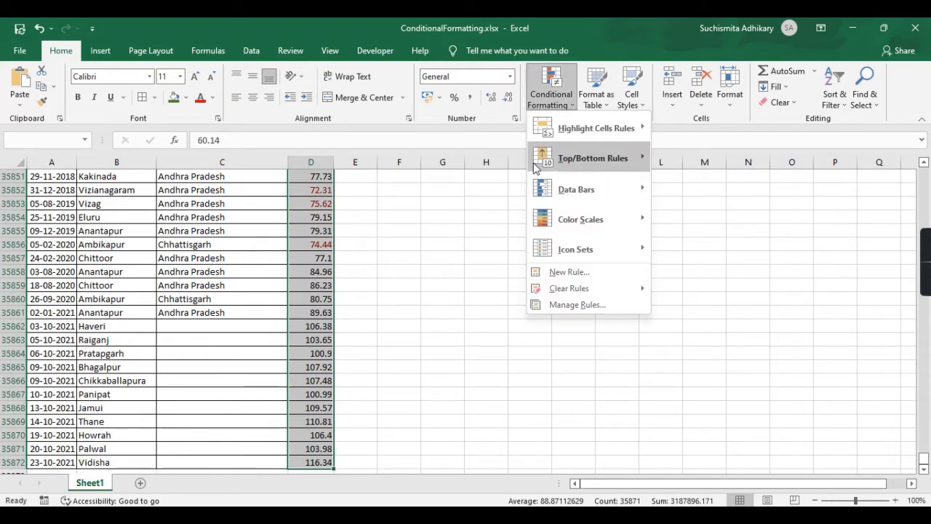
pyautogui.moveTo(586, 143)
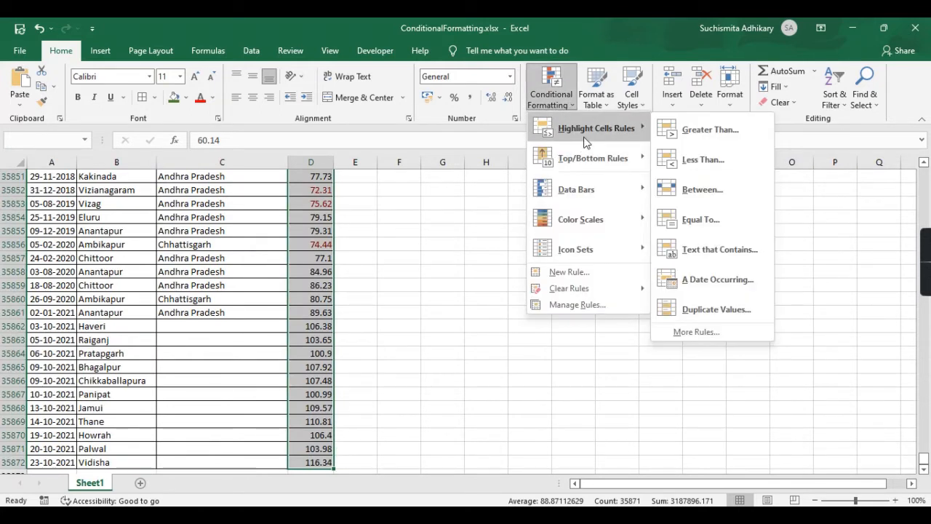
pyautogui.click(712, 209)
pyautogui.click(454, 246)
pyautogui.press('BackSpace')
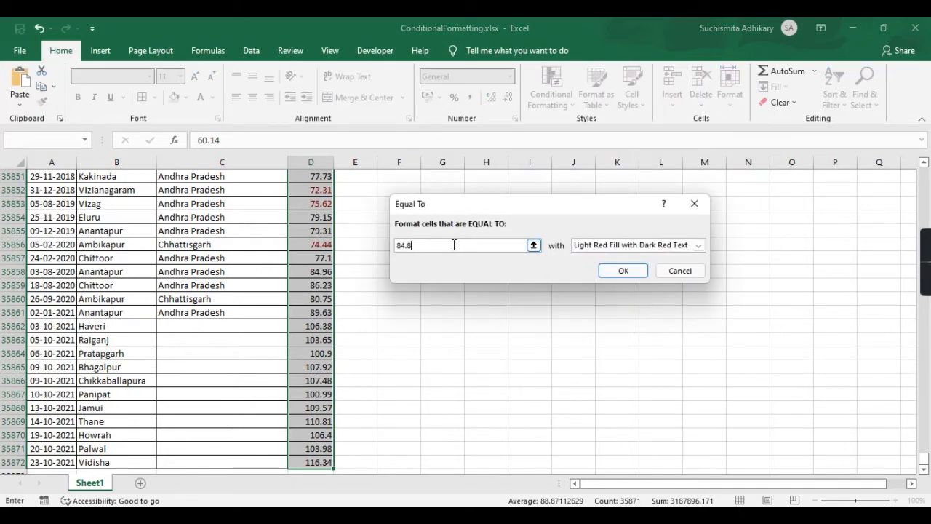
pyautogui.write('96')
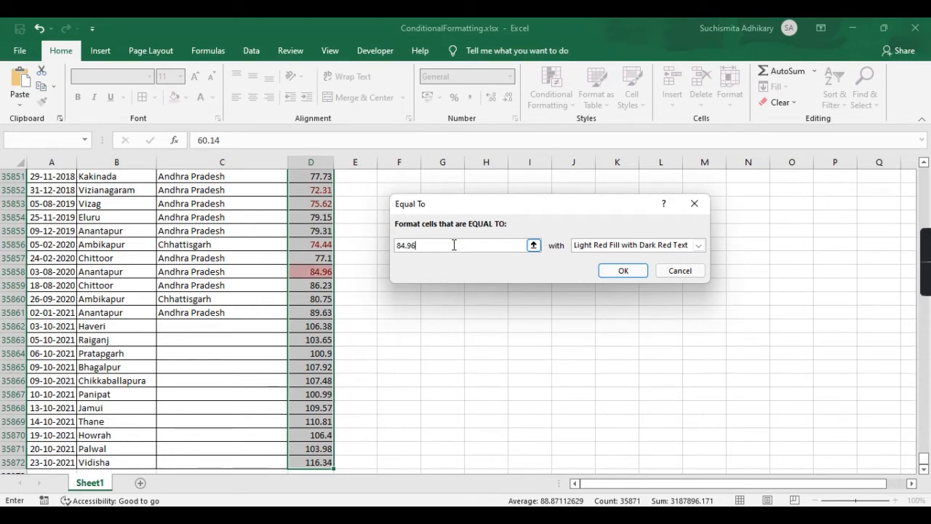
# - Format the Equal To matches with Green Fill with Dark Green Text and apply the rule
pyautogui.click(698, 245)
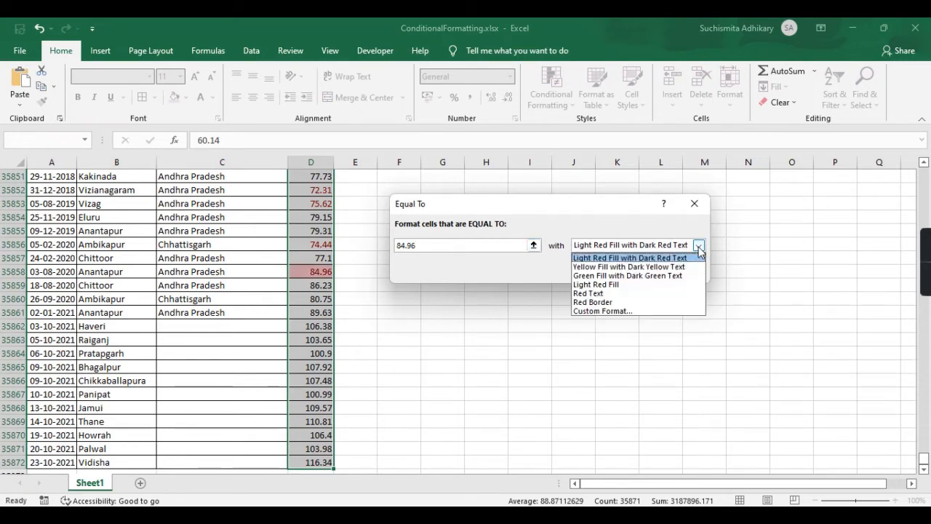
pyautogui.click(621, 277)
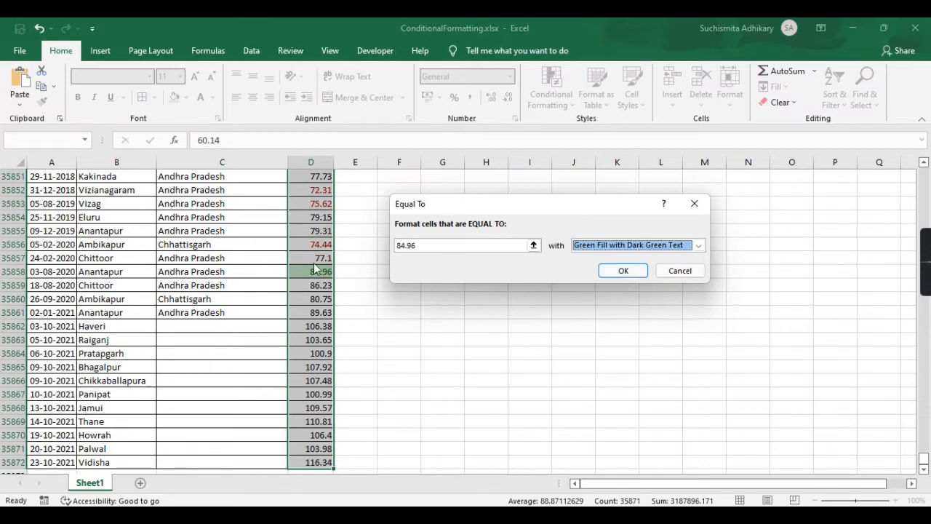
pyautogui.click(619, 271)
pyautogui.click(411, 254)
# - Highlight all City values from B2 down that are equal to Kolkata, using Green Fill with Dark Green Text
pyautogui.scroll(20, 411, 254)
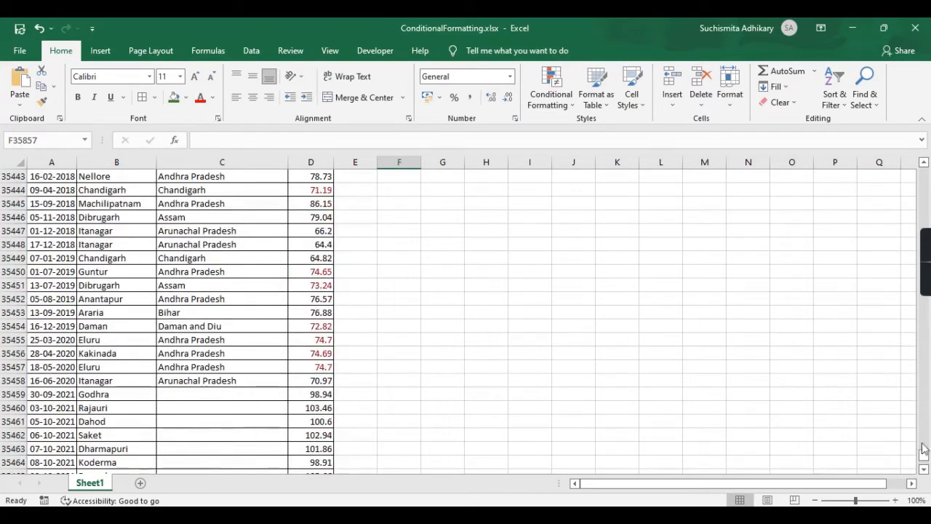
pyautogui.moveTo(924, 455); pyautogui.dragTo(924, 169)
pyautogui.click(131, 189)
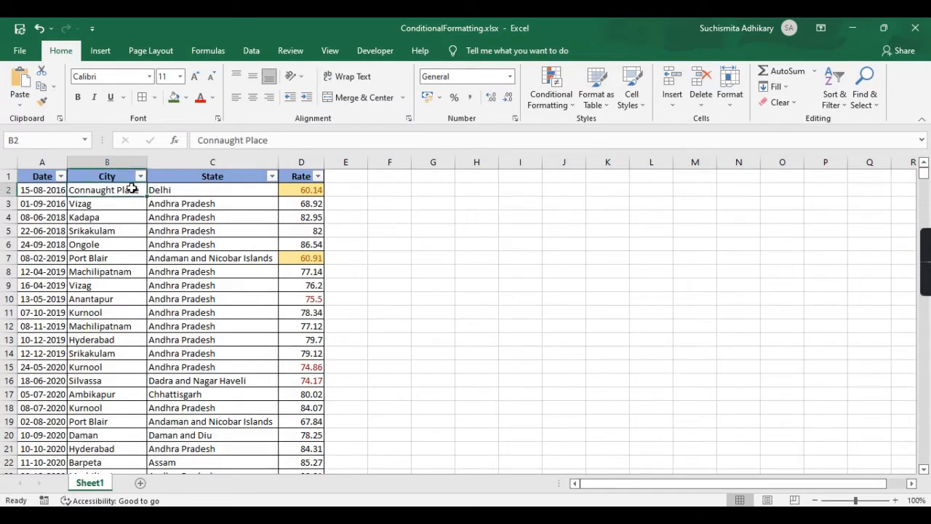
pyautogui.hotkey('ctrl', 'shift', 'Down')
pyautogui.click(554, 102)
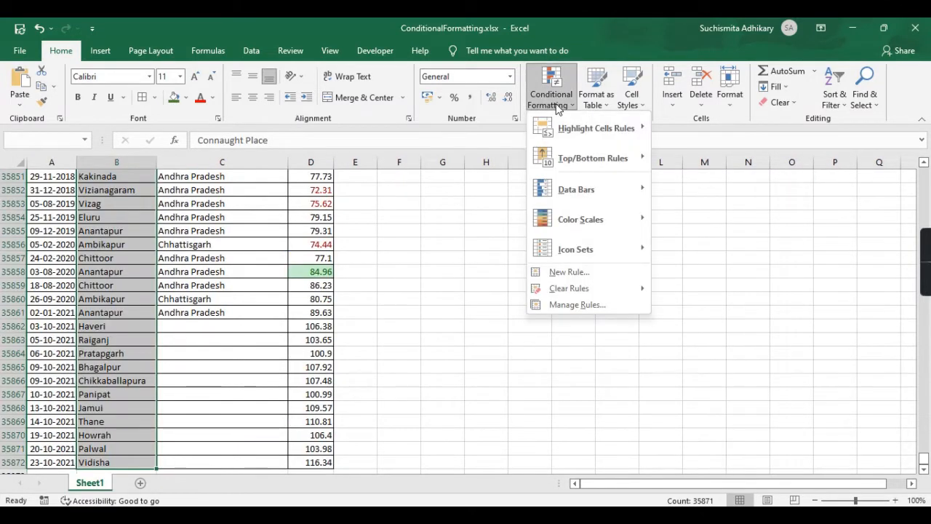
pyautogui.moveTo(564, 128)
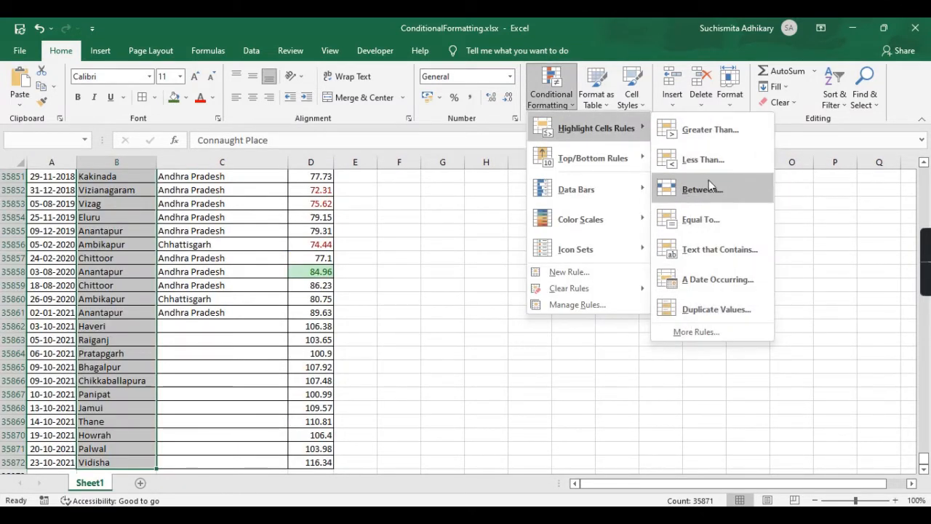
pyautogui.click(708, 222)
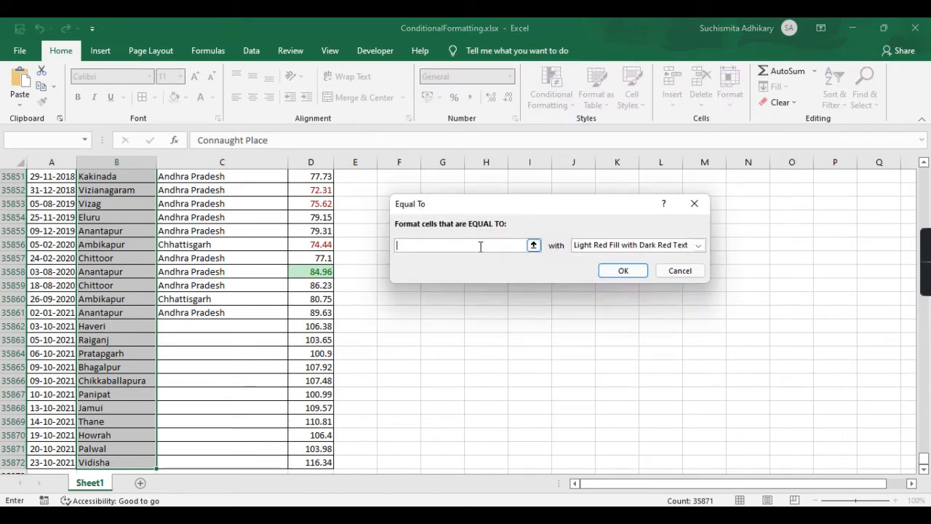
pyautogui.write('Kolkata')
pyautogui.click(698, 245)
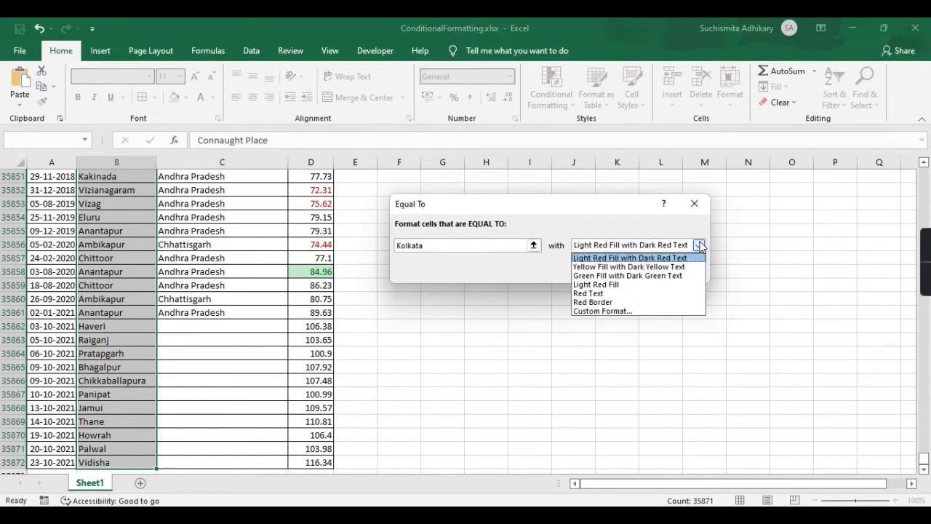
pyautogui.click(641, 276)
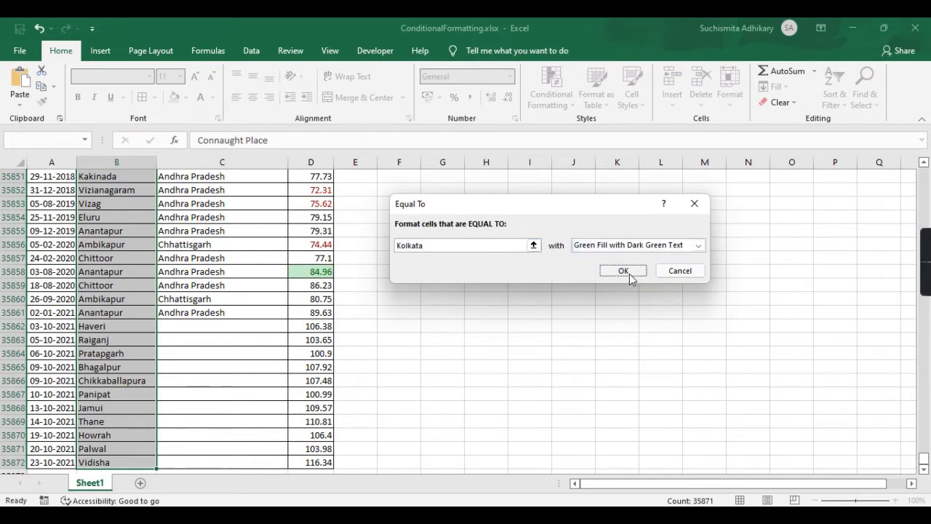
pyautogui.click(629, 273)
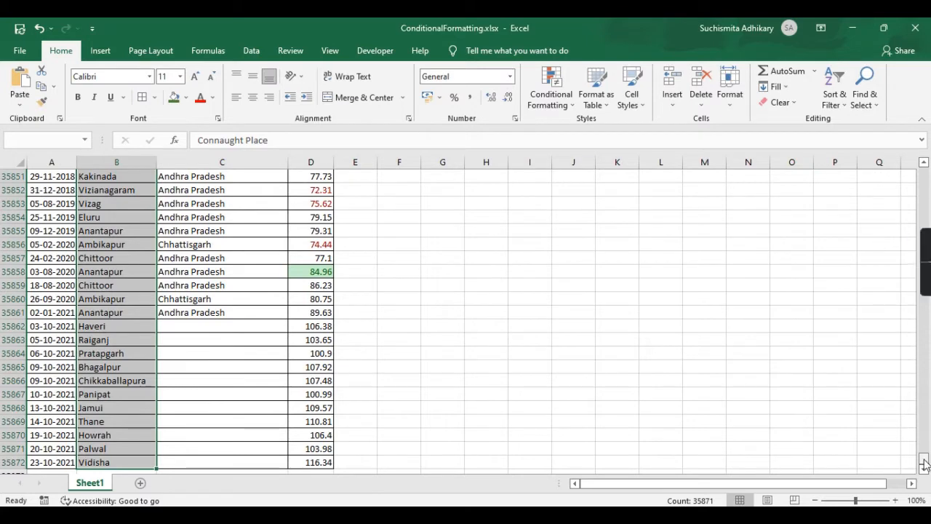
# - Filter the City column by the dark green font color
pyautogui.moveTo(924, 461); pyautogui.dragTo(922, 116)
pyautogui.click(361, 176)
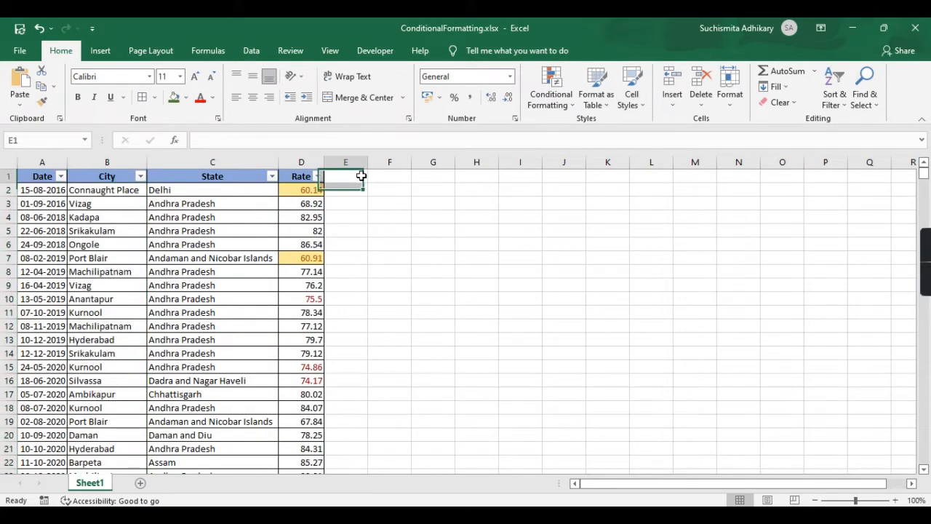
pyautogui.click(141, 177)
pyautogui.moveTo(133, 274)
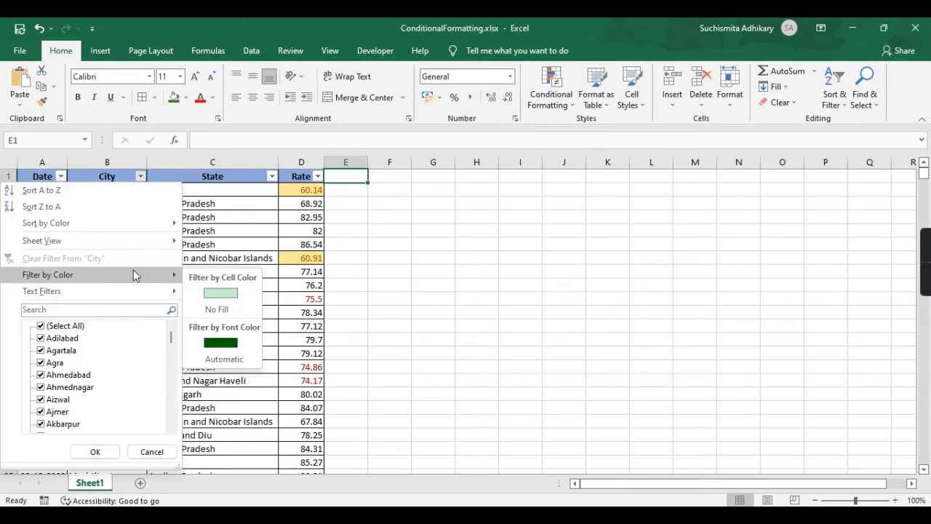
pyautogui.click(223, 342)
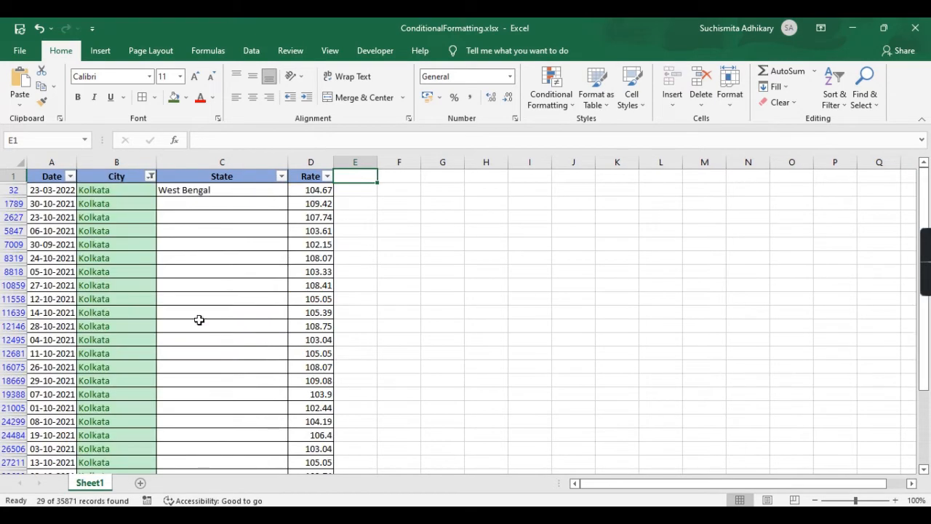
# - Examine the filtered Kolkata rows from the first to the last and return to the header
pyautogui.click(150, 258)
pyautogui.scroll(-6, 280, 312)
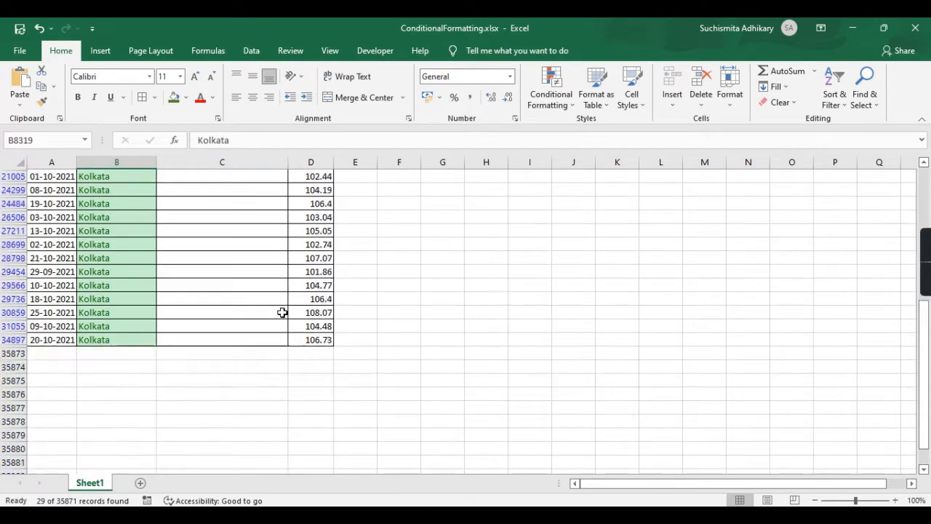
pyautogui.scroll(6, 282, 312)
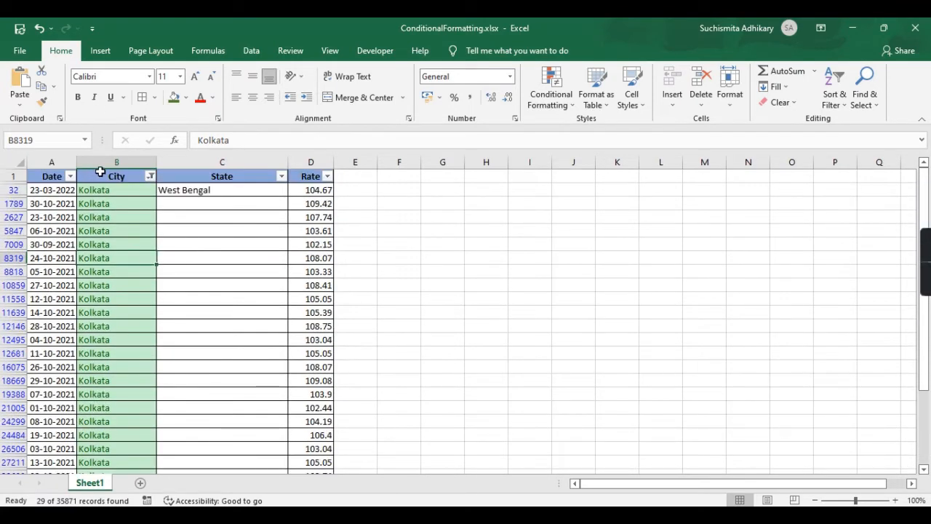
pyautogui.click(129, 203)
pyautogui.click(140, 189)
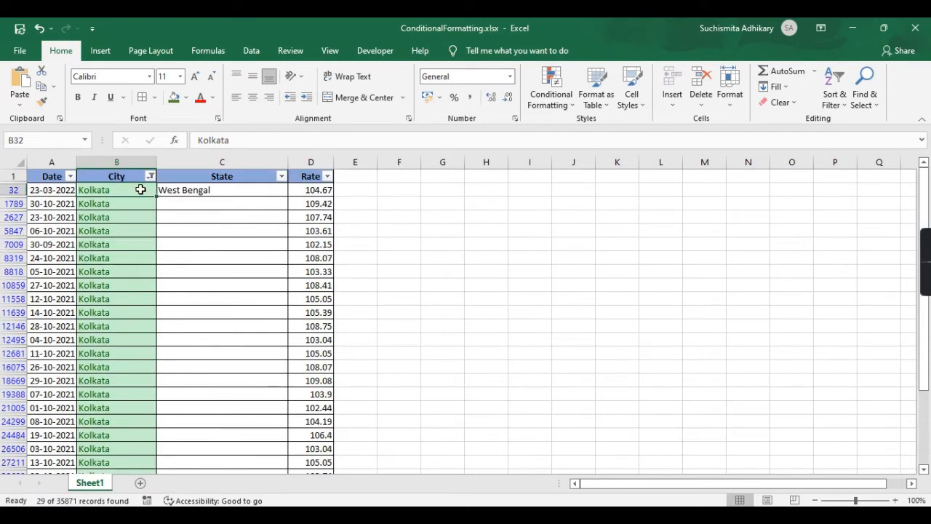
pyautogui.hotkey('ctrl', 'shift', 'Down')
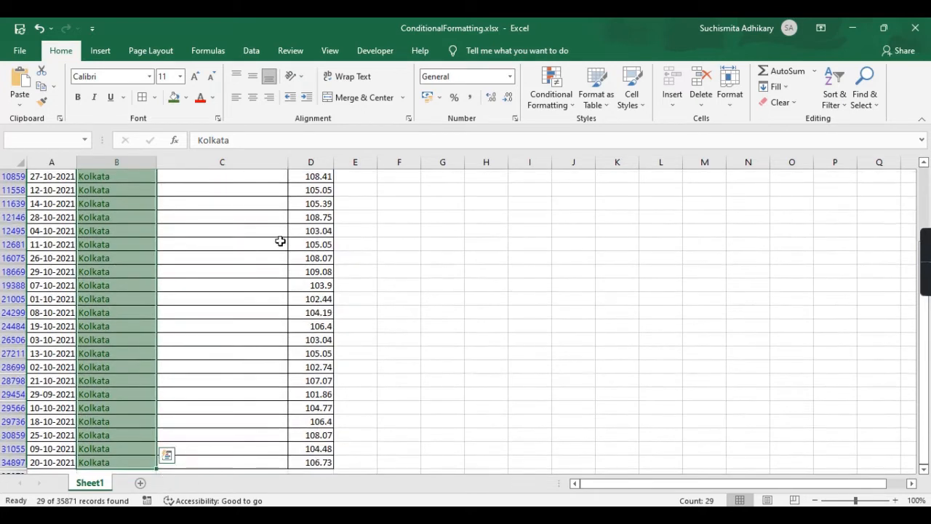
pyautogui.scroll(3, 280, 241)
pyautogui.click(264, 190)
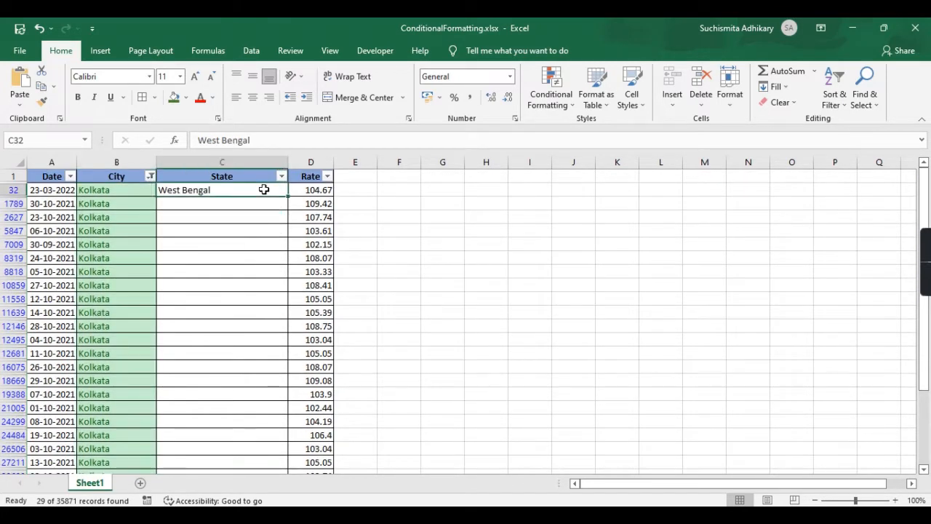
pyautogui.press('Delete')
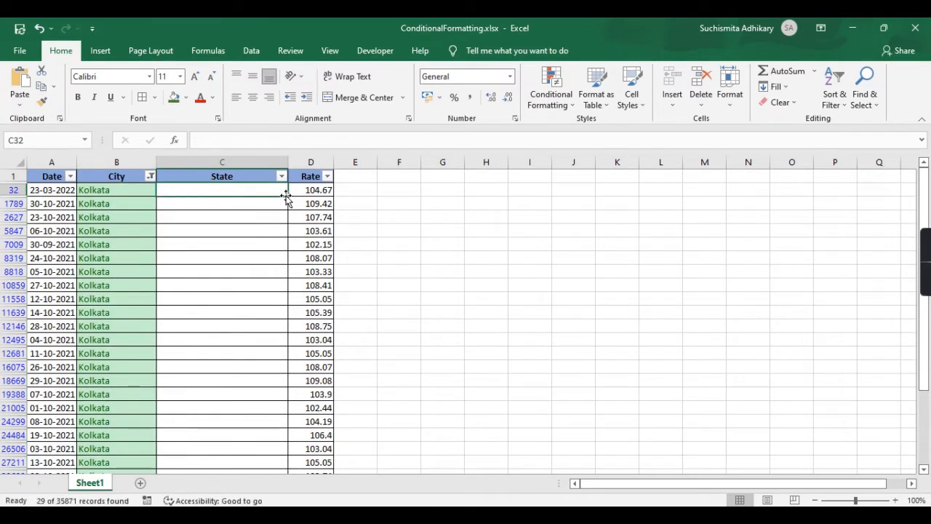
pyautogui.hotkey('ctrl', 'z')
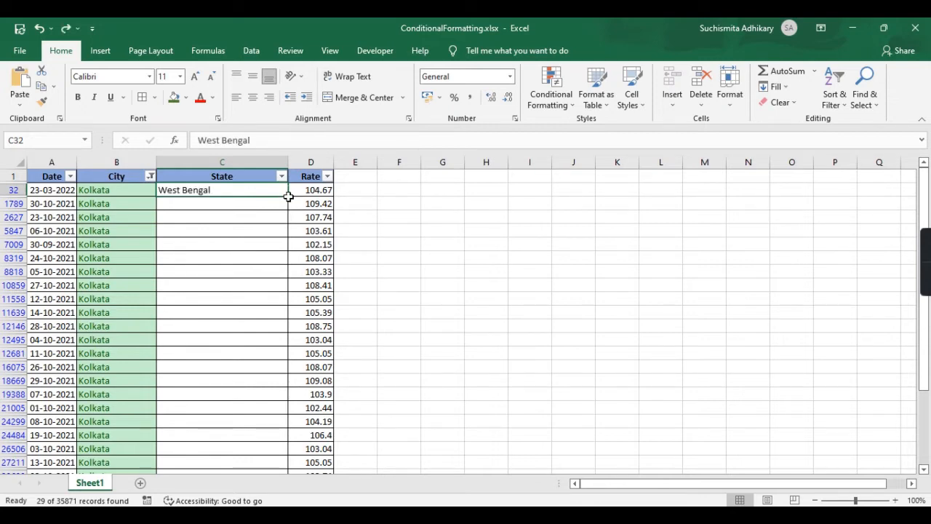
# - Fill West Bengal from C32 down the State column through the last filtered Kolkata row
pyautogui.click(374, 269)
pyautogui.click(282, 191)
pyautogui.moveTo(288, 197); pyautogui.dragTo(294, 464)
pyautogui.scroll(-3, 403, 448)
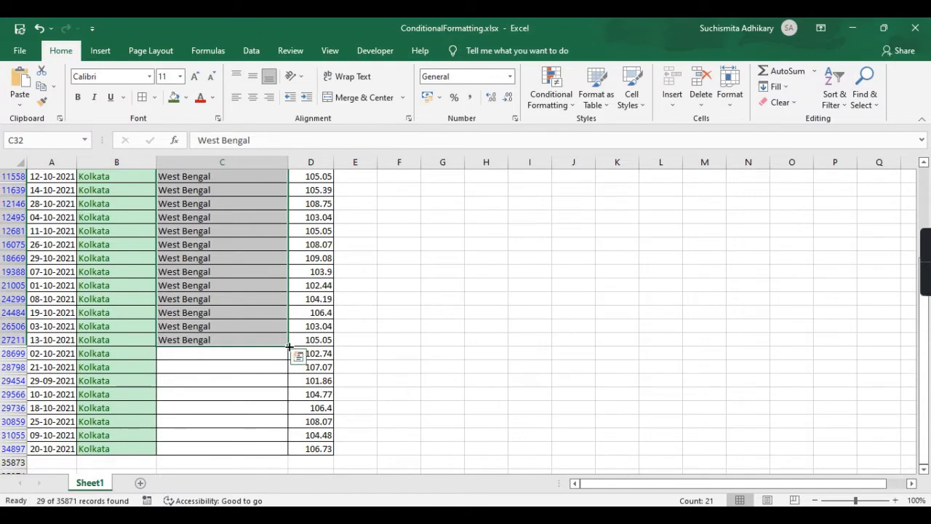
pyautogui.moveTo(288, 347); pyautogui.dragTo(287, 449)
pyautogui.scroll(3, 429, 329)
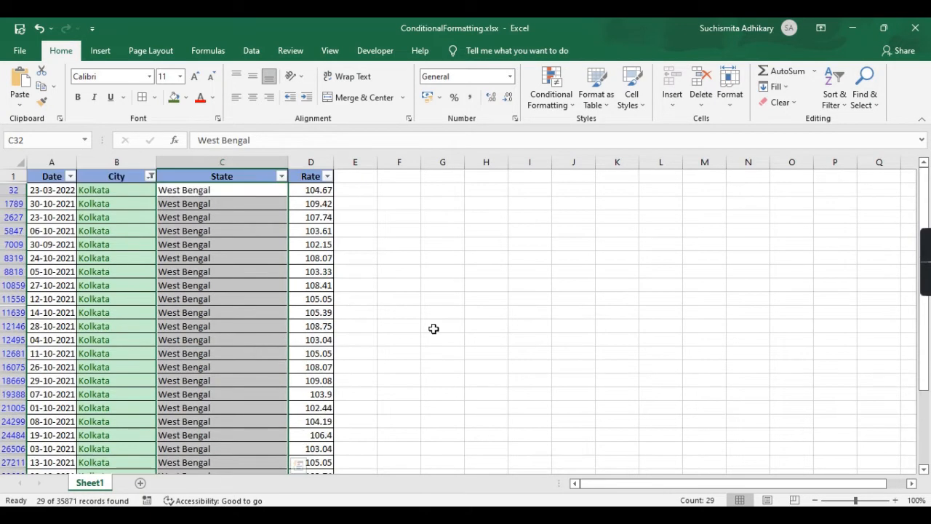
# - Clear the color filter from the City column
pyautogui.click(117, 190)
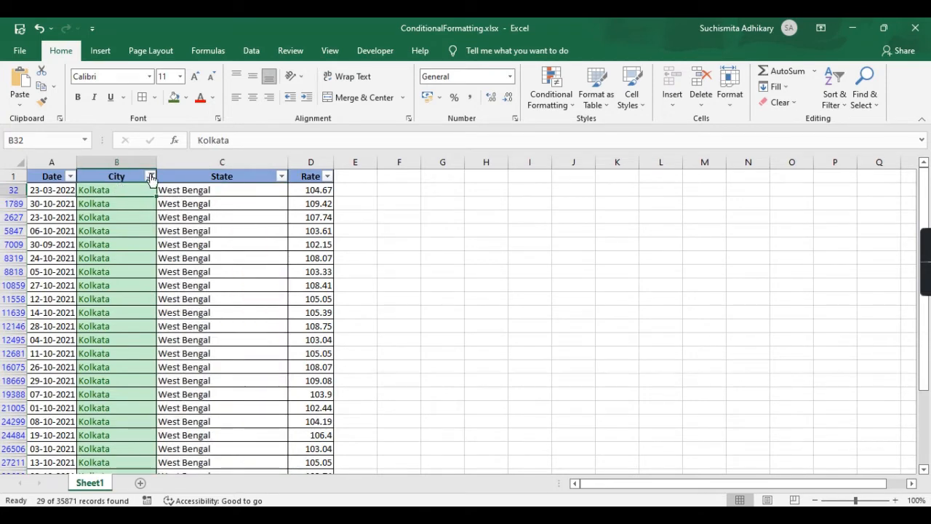
pyautogui.click(150, 176)
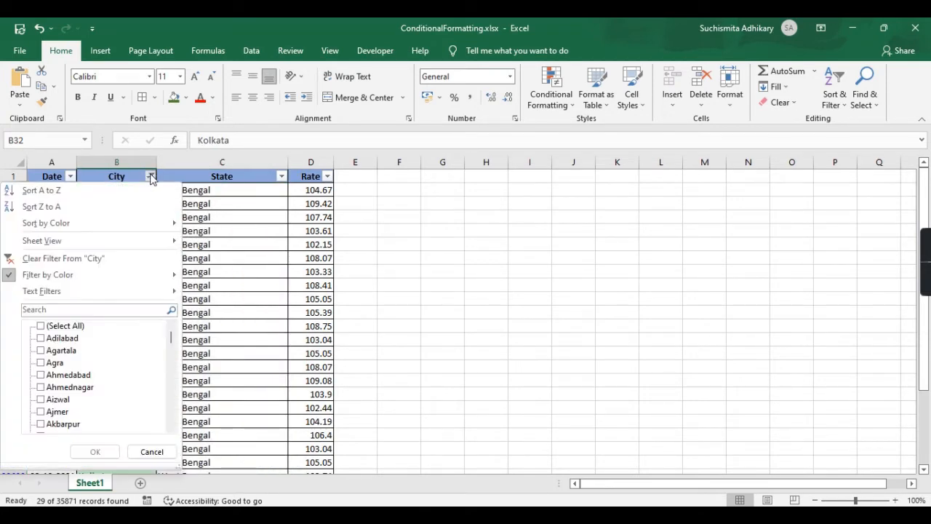
pyautogui.click(101, 260)
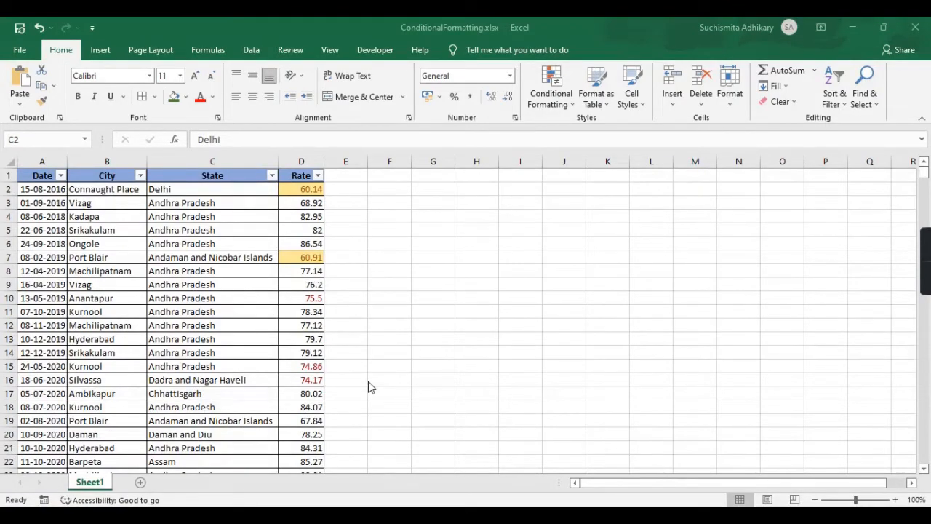
# - Examine the unfiltered rows for highlighted City and Rate values and blank State cells, returning to the header
pyautogui.scroll(-12, 368, 387)
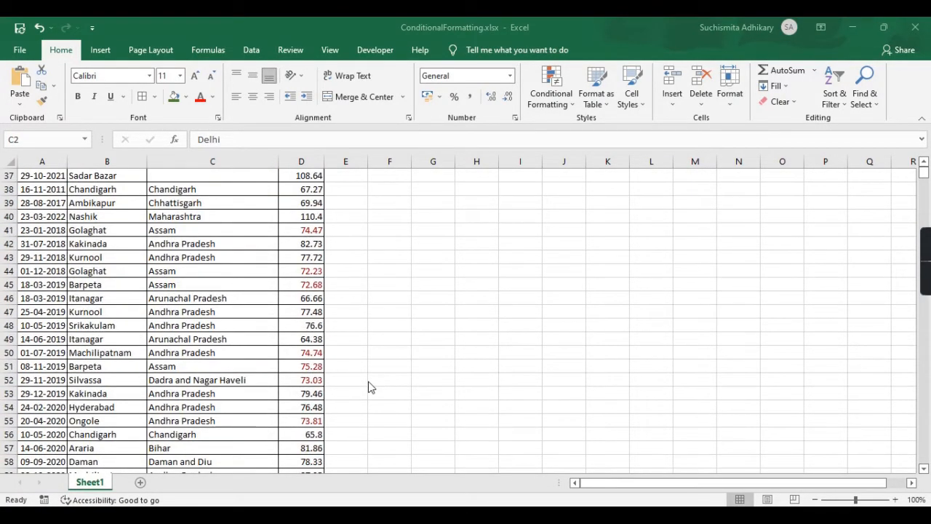
pyautogui.scroll(12, 367, 387)
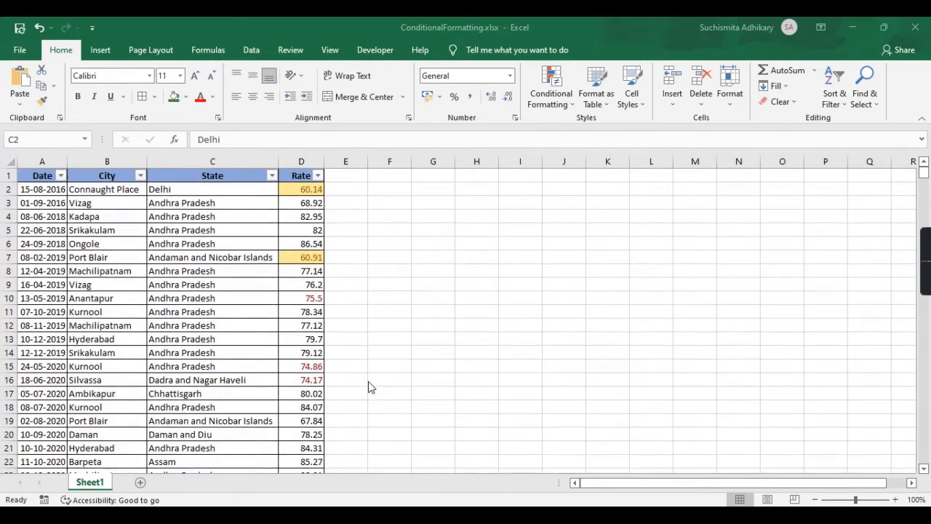
pyautogui.scroll(-7, 368, 386)
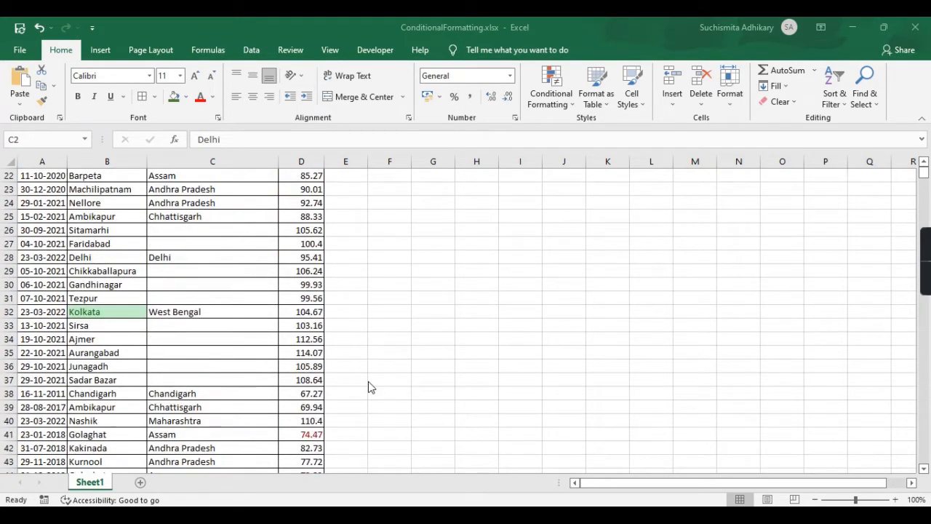
pyautogui.scroll(-12, 368, 387)
pyautogui.scroll(-2, 368, 387)
pyautogui.scroll(-3, 368, 387)
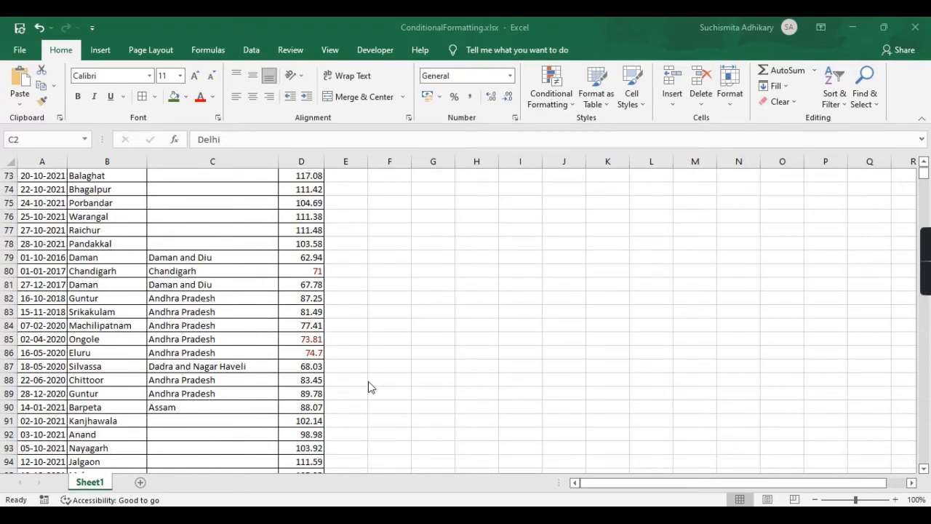
pyautogui.scroll(-11, 368, 387)
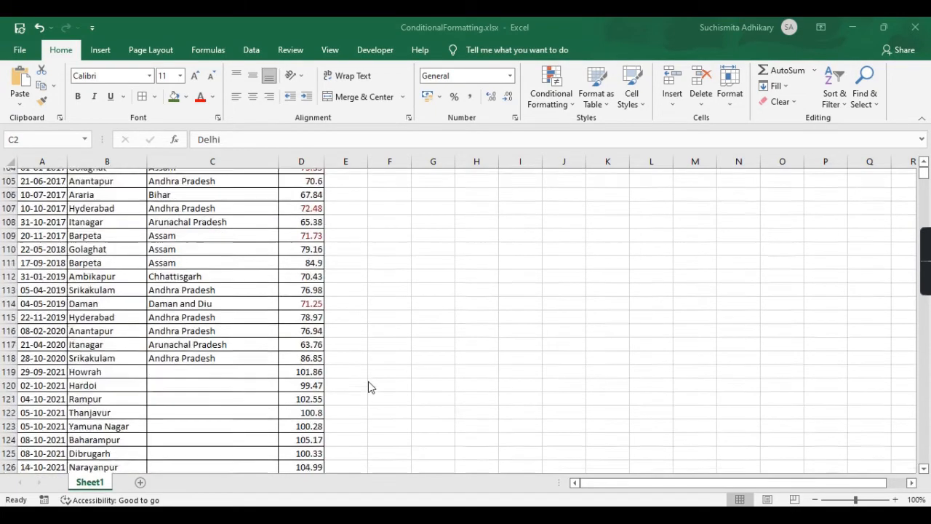
pyautogui.scroll(20, 368, 387)
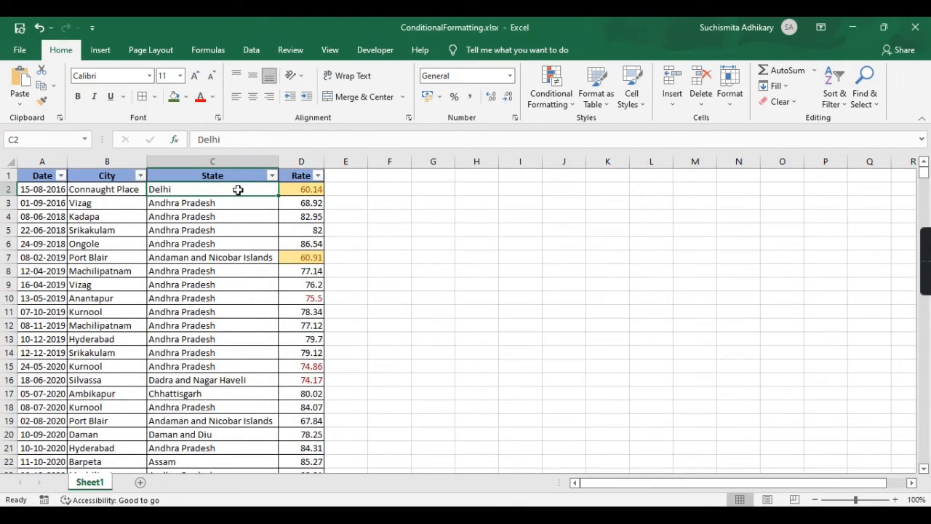
pyautogui.hotkey('ctrl', 'shift', 'Down')
pyautogui.hotkey('ctrl', 'shift', 'Down')
pyautogui.hotkey('ctrl', 'shift', 'Down')
pyautogui.hotkey('ctrl', 'shift', 'Down')
pyautogui.hotkey('ctrl', 'shift', 'Down')
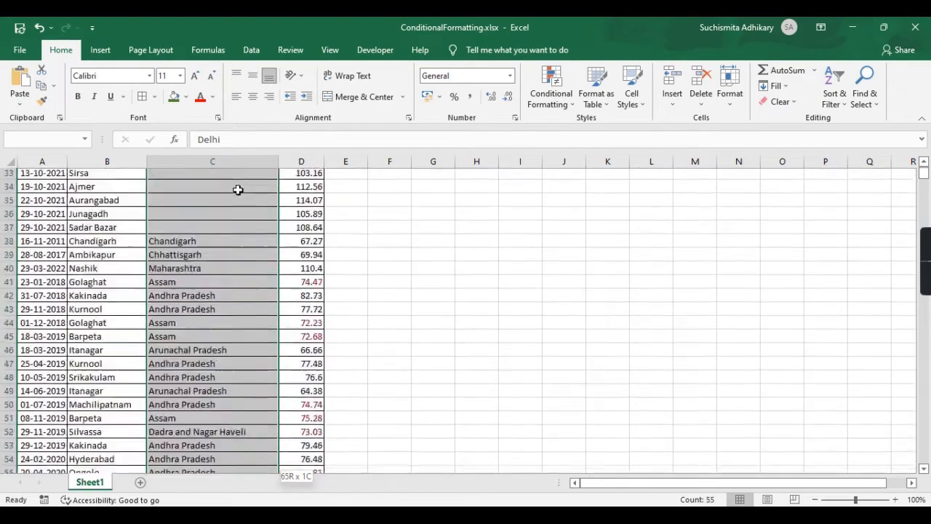
pyautogui.hotkey('ctrl', 'shift', 'Down')
pyautogui.hotkey('ctrl', 'shift', 'Down')
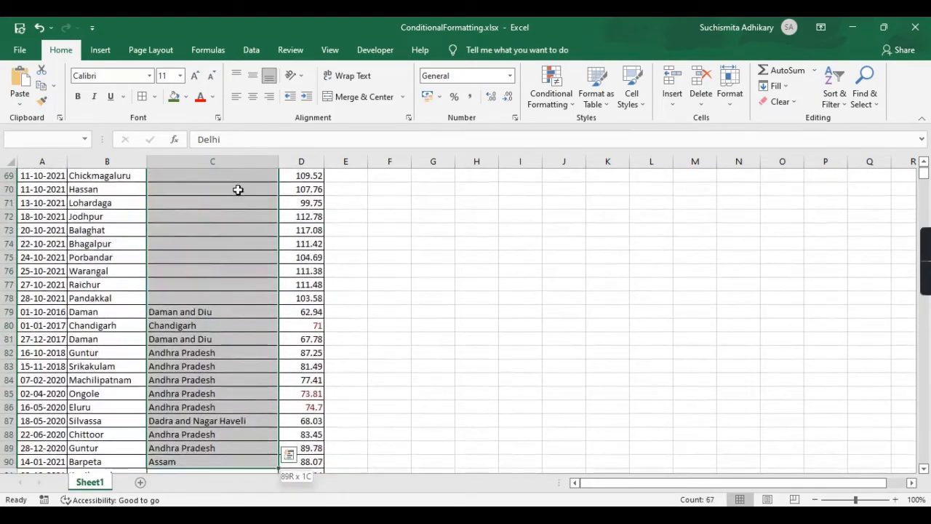
pyautogui.hotkey('ctrl', 'shift', 'Down')
pyautogui.hotkey('ctrl', 'shift', 'Down')
pyautogui.hotkey('ctrl', 'shift', 'Down')
pyautogui.hotkey('ctrl', 'shift', 'Down')
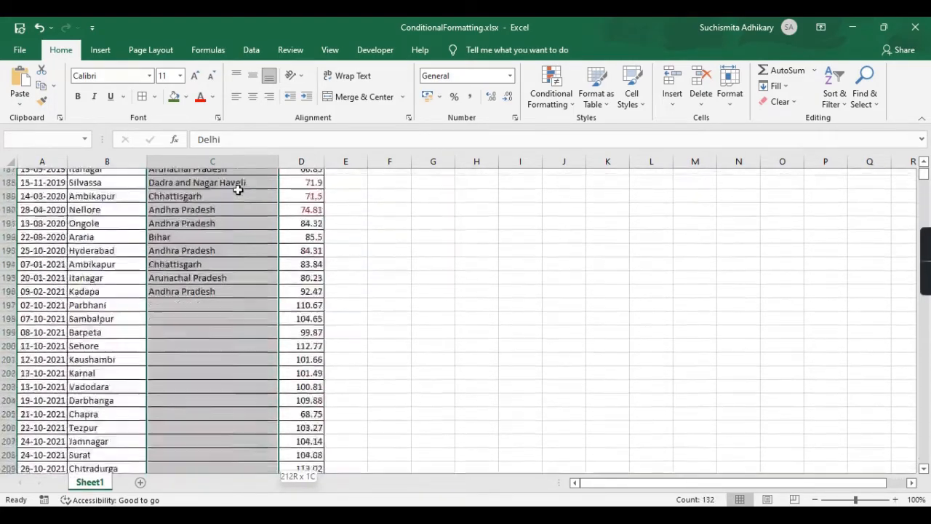
pyautogui.hotkey('ctrl', 'shift', 'Down')
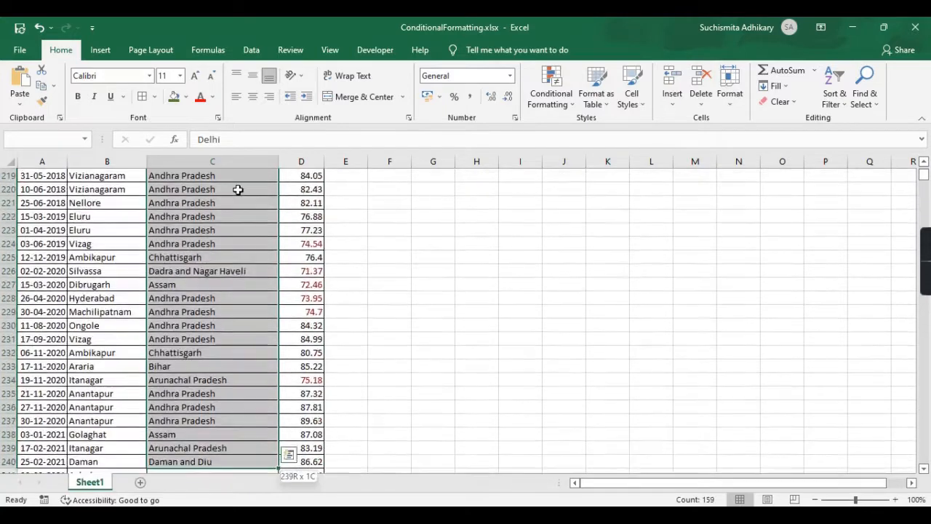
# - Select the State column's data from the last row, C35872, up to C2, including the blank cells
pyautogui.click(134, 316)
pyautogui.hotkey('ctrl', 'Down')
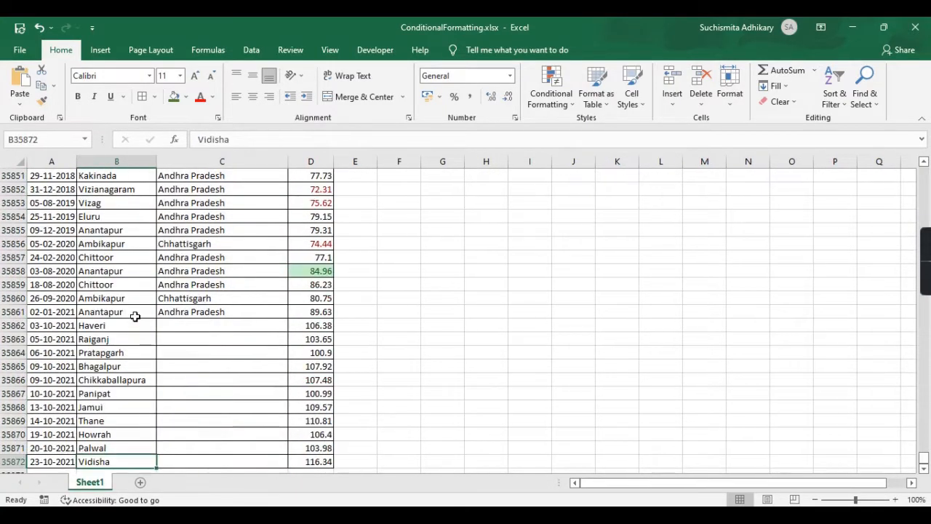
pyautogui.press('Right')
pyautogui.hotkey('ctrl', 'shift', 'Up')
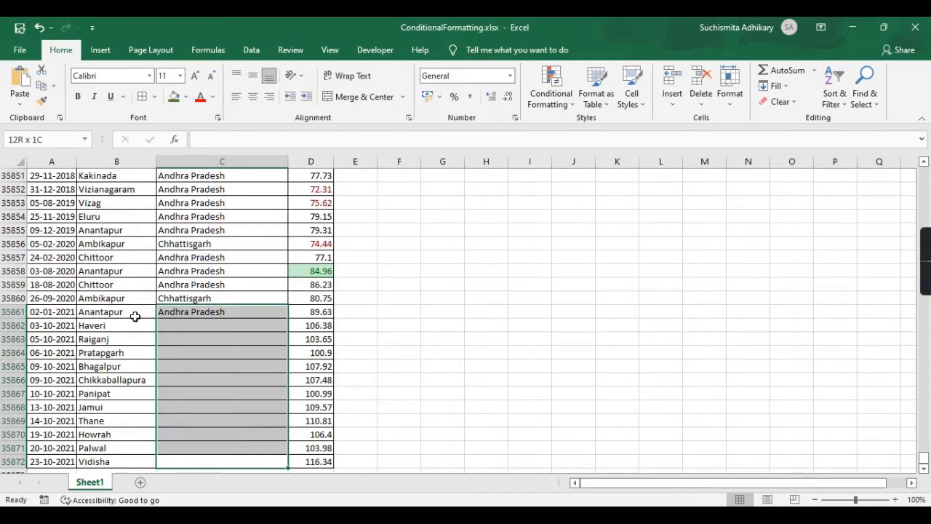
pyautogui.hotkey('ctrl', 'shift', 'Up')
pyautogui.hotkey('ctrl', 'shift', 'Up')
pyautogui.hotkey('ctrl', 'shift', 'Up')
pyautogui.hotkey('ctrl', 'shift', 'Up')
pyautogui.hotkey('ctrl', 'shift', 'Up')
pyautogui.hotkey('ctrl', 'shift', 'Up')
pyautogui.hotkey('ctrl', 'shift', 'Up')
pyautogui.hotkey('ctrl', 'shift', 'Up')
pyautogui.hotkey('ctrl', 'shift', 'Up')
pyautogui.hotkey('ctrl', 'shift', 'Up')
pyautogui.hotkey('ctrl', 'shift', 'Up')
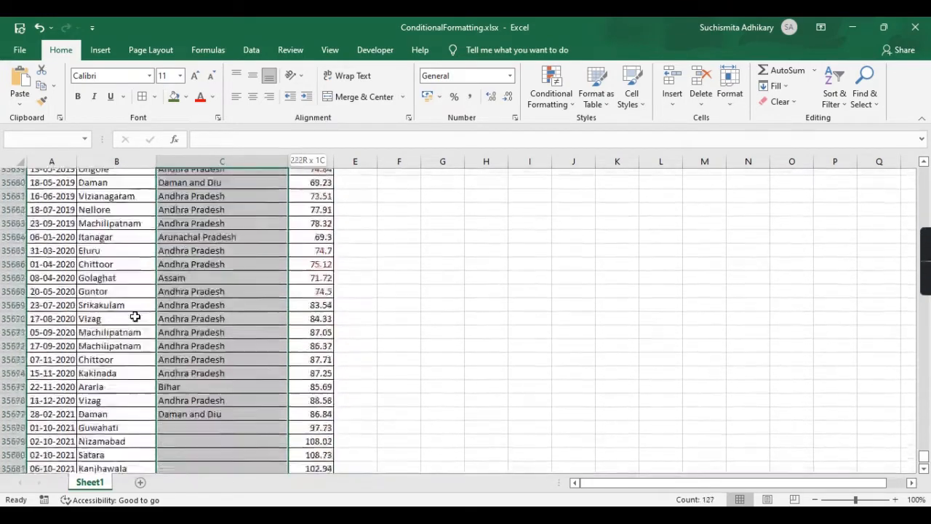
pyautogui.hotkey('ctrl', 'shift', 'Up')
pyautogui.hotkey('ctrl', 'shift', 'Up')
pyautogui.hotkey('ctrl', 'shift', 'Up')
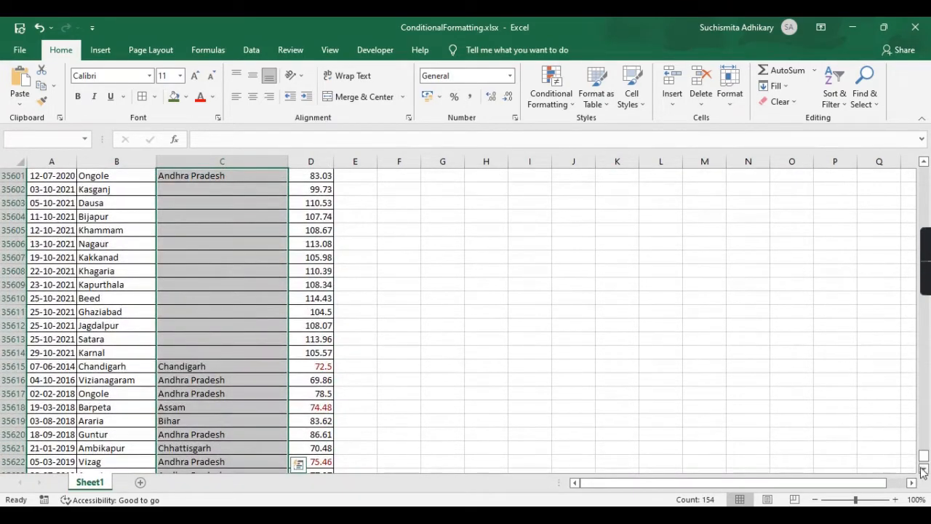
pyautogui.moveTo(922, 457); pyautogui.dragTo(923, 168)
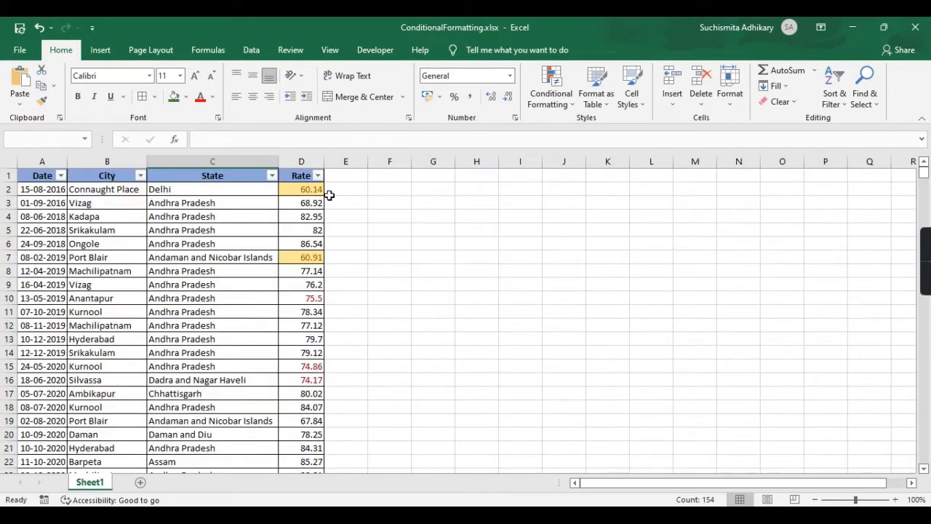
pyautogui.keyDown('shift'); pyautogui.click(266, 187); pyautogui.keyUp('shift')
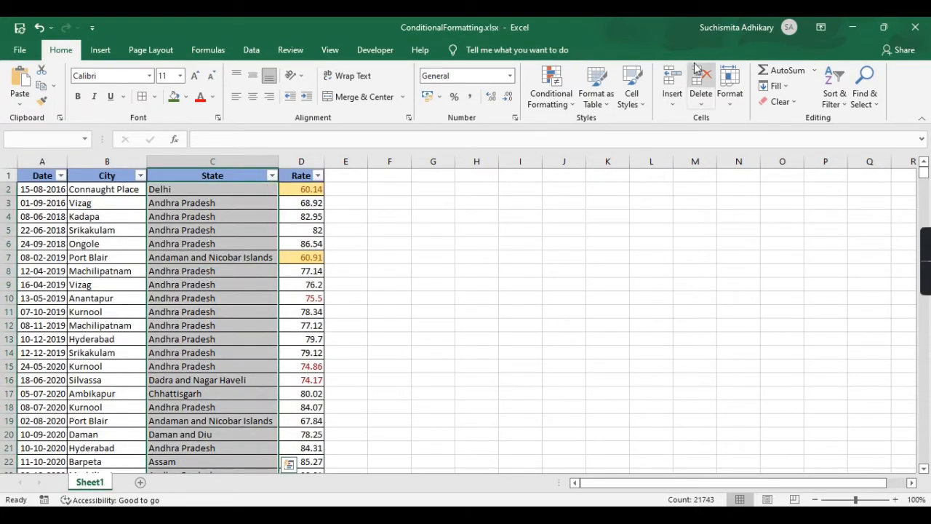
# - Highlight State cells containing the text Pradesh with Yellow Fill with Dark Yellow Text
pyautogui.click(554, 80)
pyautogui.moveTo(579, 135)
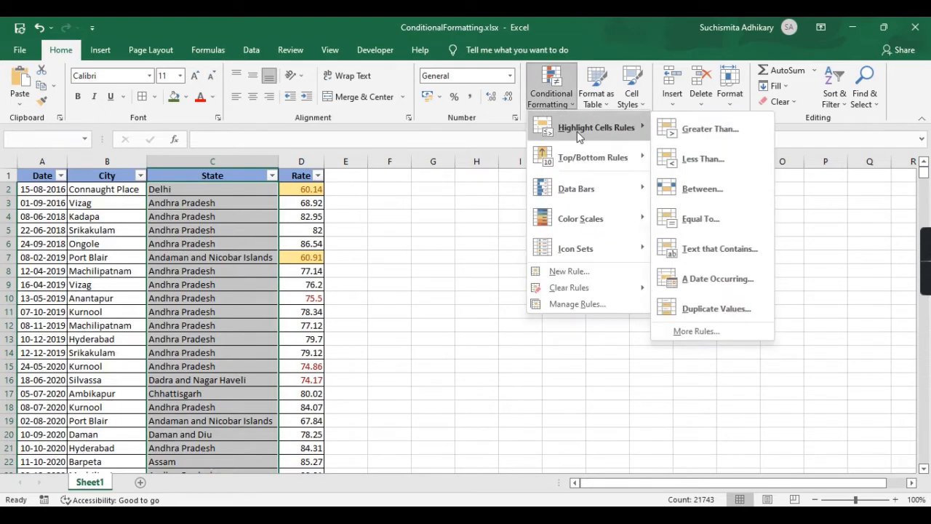
pyautogui.click(707, 250)
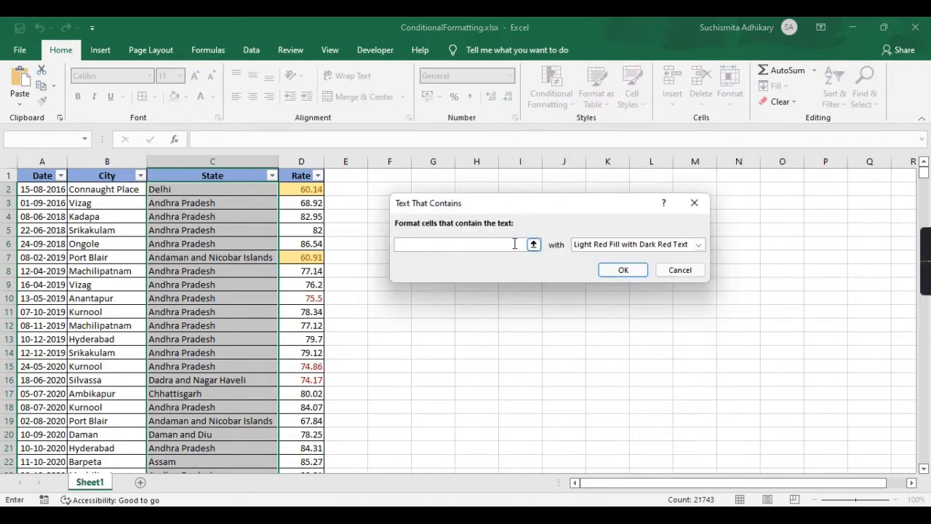
pyautogui.write('Pradesh')
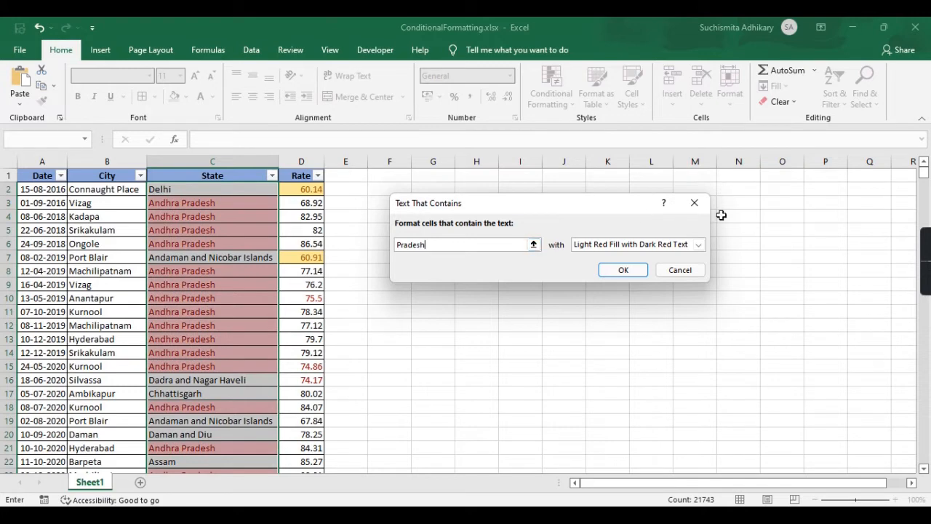
pyautogui.click(703, 245)
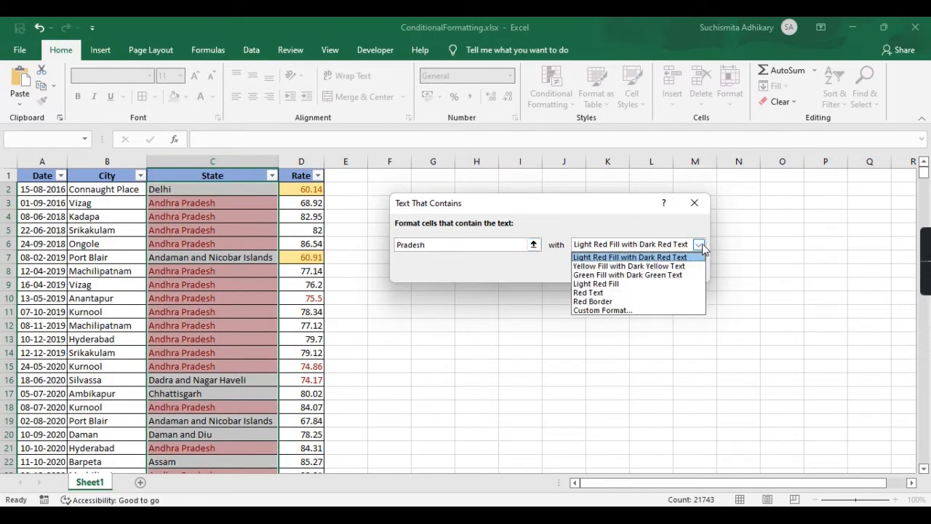
pyautogui.click(614, 266)
pyautogui.click(627, 272)
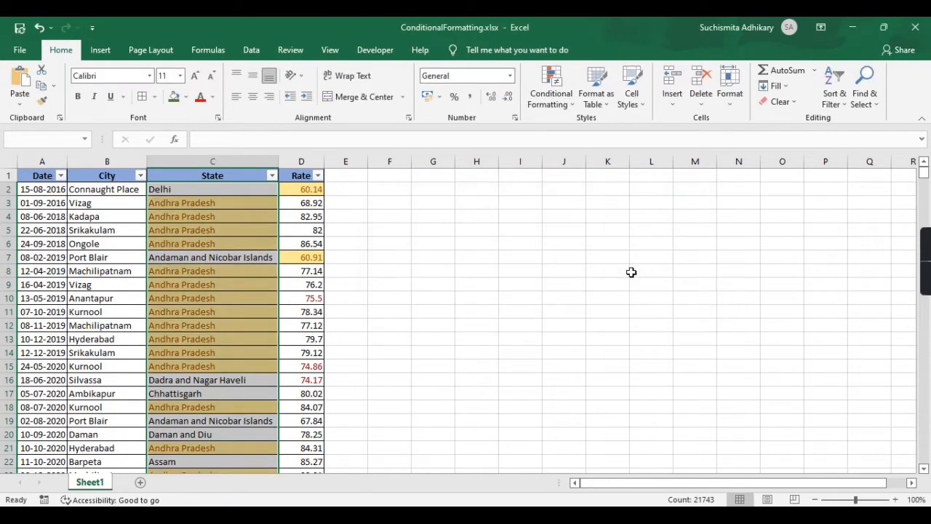
pyautogui.click(429, 309)
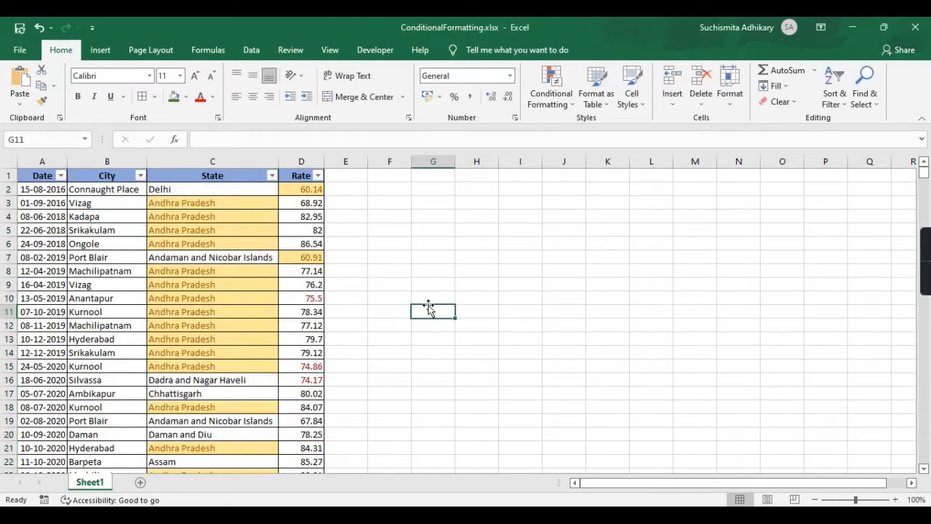
# - Filter the State column by the yellow cell color
pyautogui.click(271, 175)
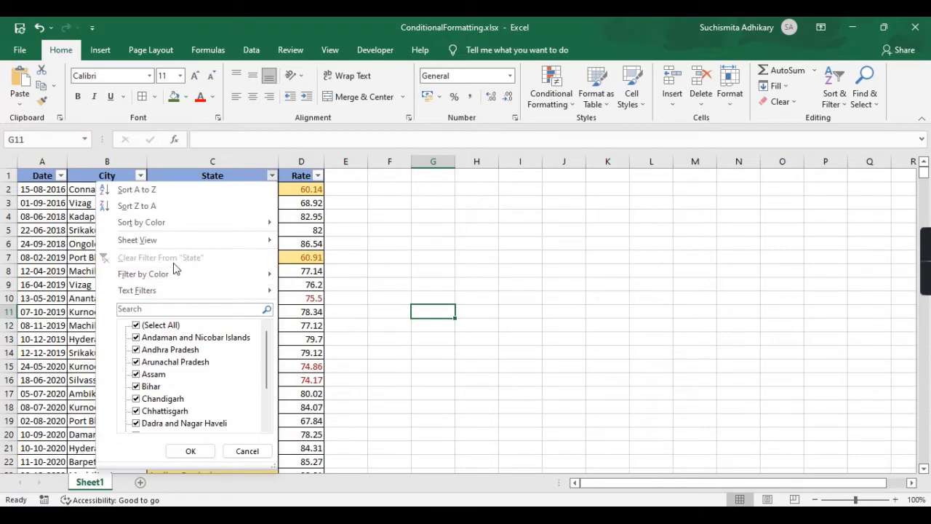
pyautogui.moveTo(201, 273)
pyautogui.click(334, 293)
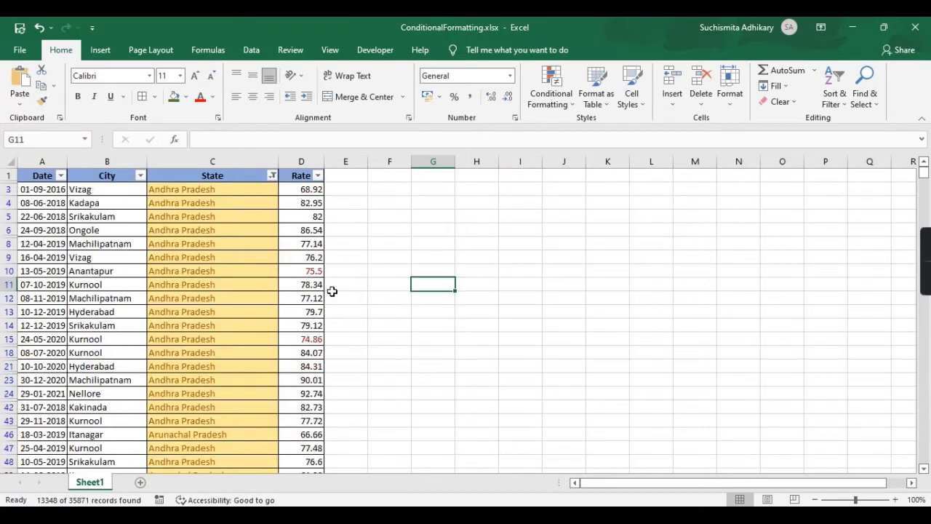
# - Examine the filtered State rows for names containing Pradesh, down to the last row and back to the header
pyautogui.scroll(-6, 262, 384)
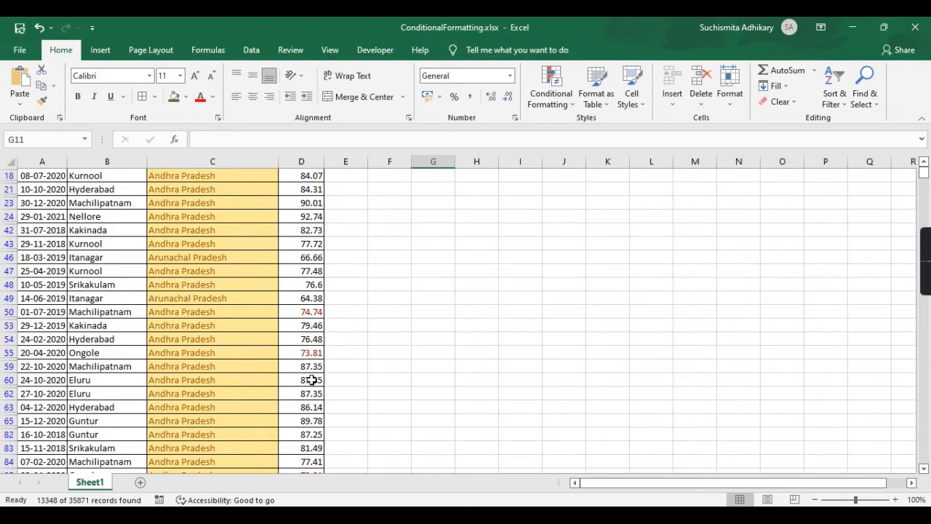
pyautogui.scroll(-3, 311, 380)
pyautogui.scroll(-5, 311, 380)
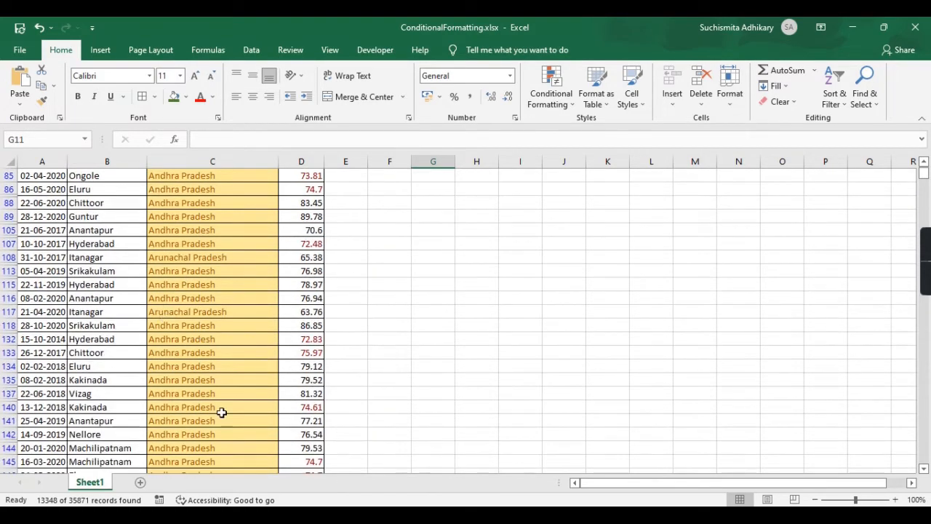
pyautogui.scroll(-5, 222, 413)
pyautogui.scroll(-10, 221, 412)
pyautogui.click(222, 410)
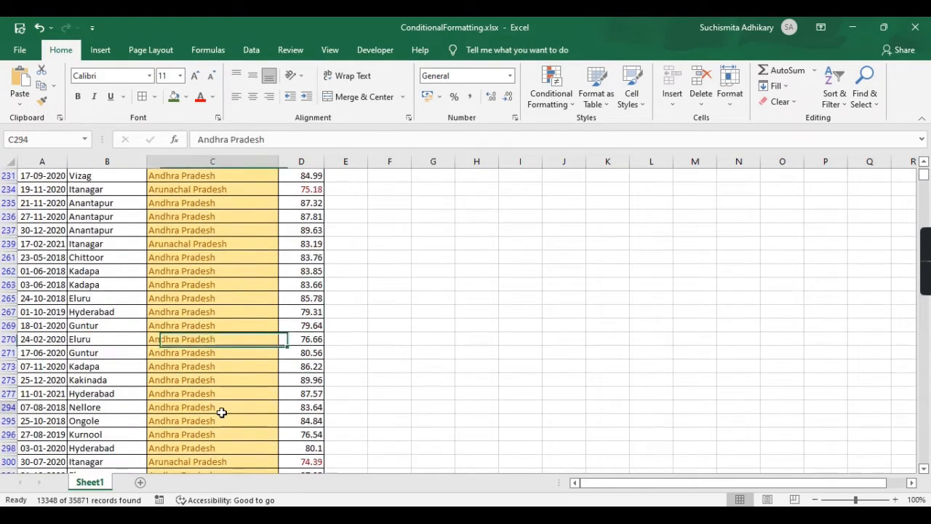
pyautogui.hotkey('ctrl', 'Down')
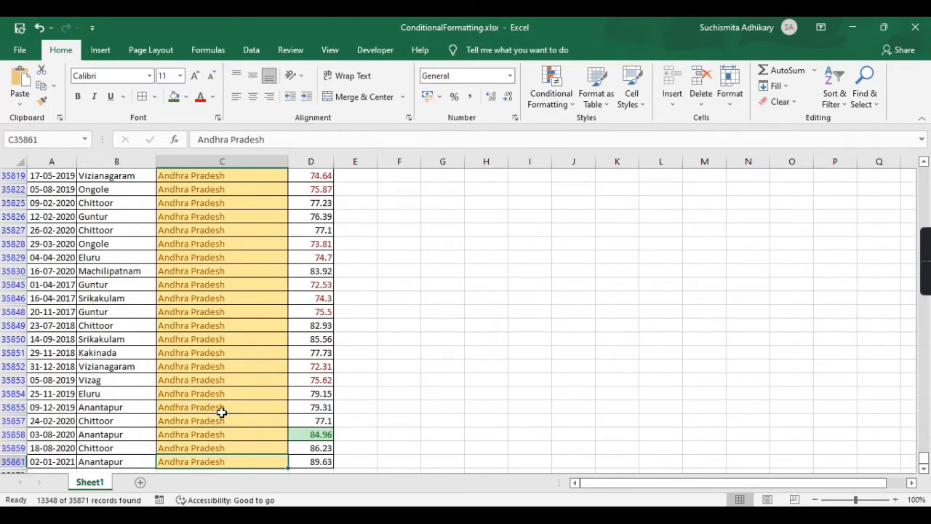
pyautogui.hotkey('ctrl', 'Up')
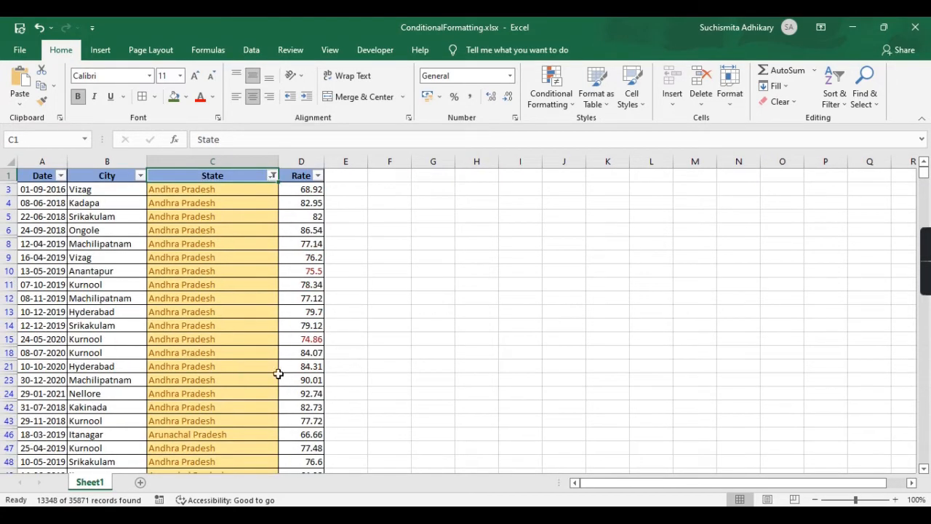
# - Clear the color filter from the State column
pyautogui.click(272, 176)
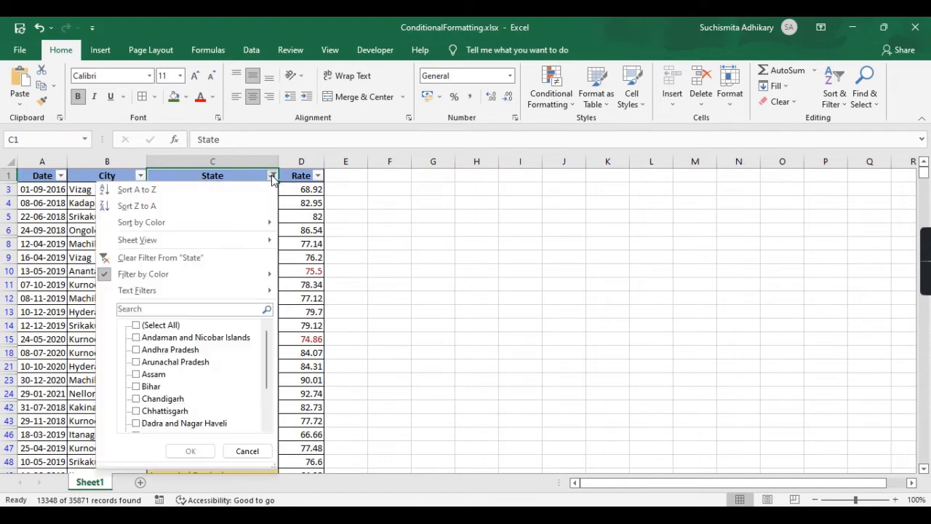
pyautogui.click(239, 259)
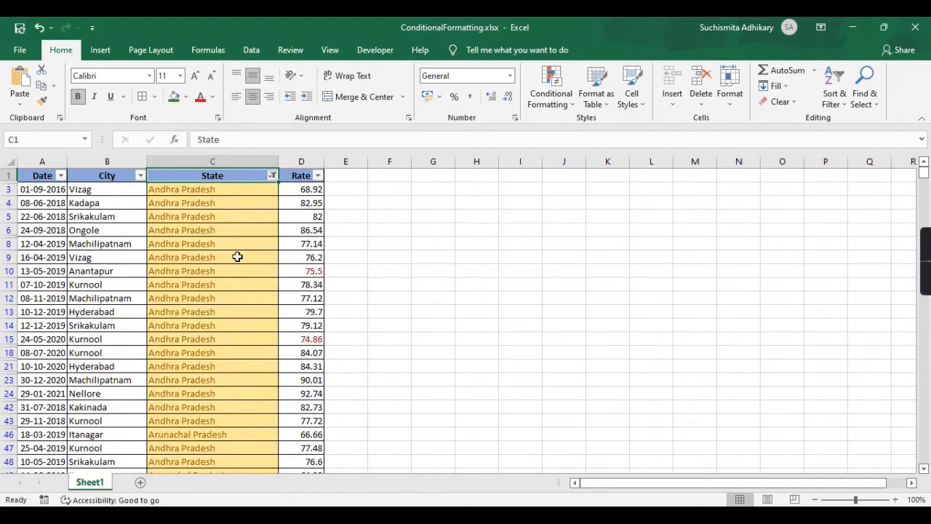
pyautogui.click(487, 244)
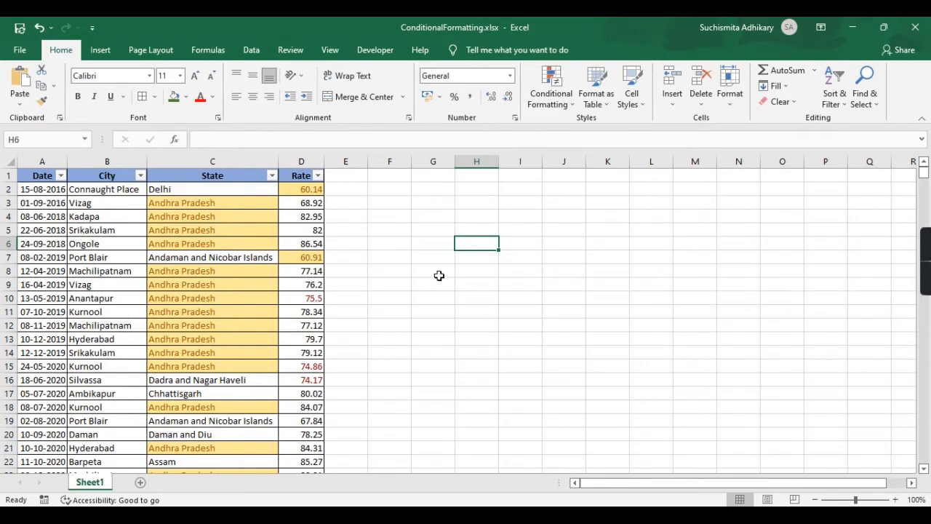
# - Set up an A Date Occurring highlight rule for Today with a custom format on the Date column from A2 to the last row
pyautogui.click(70, 165)
pyautogui.click(32, 189)
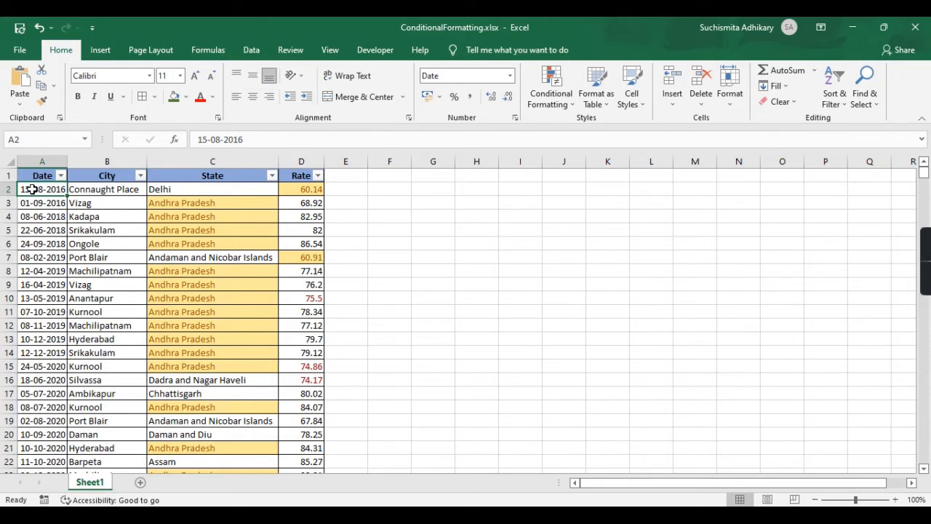
pyautogui.hotkey('ctrl', 'shift', 'Down')
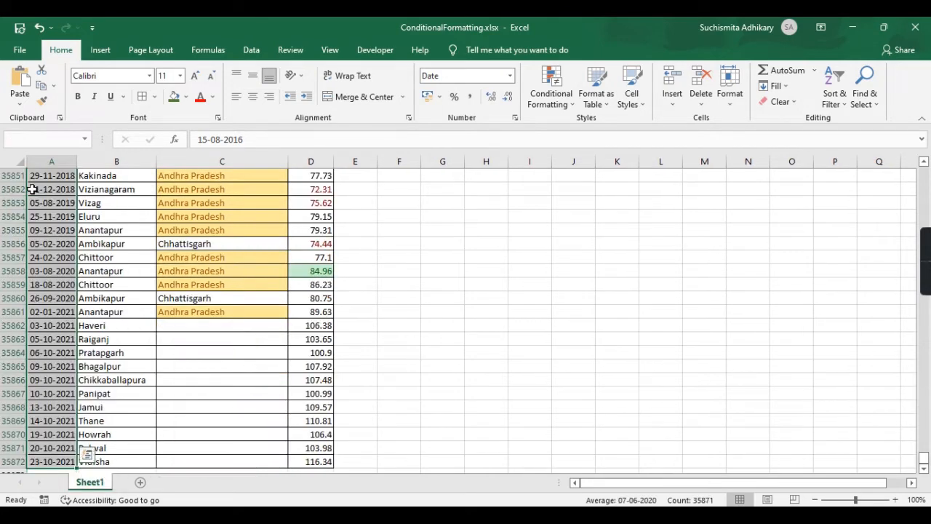
pyautogui.click(552, 101)
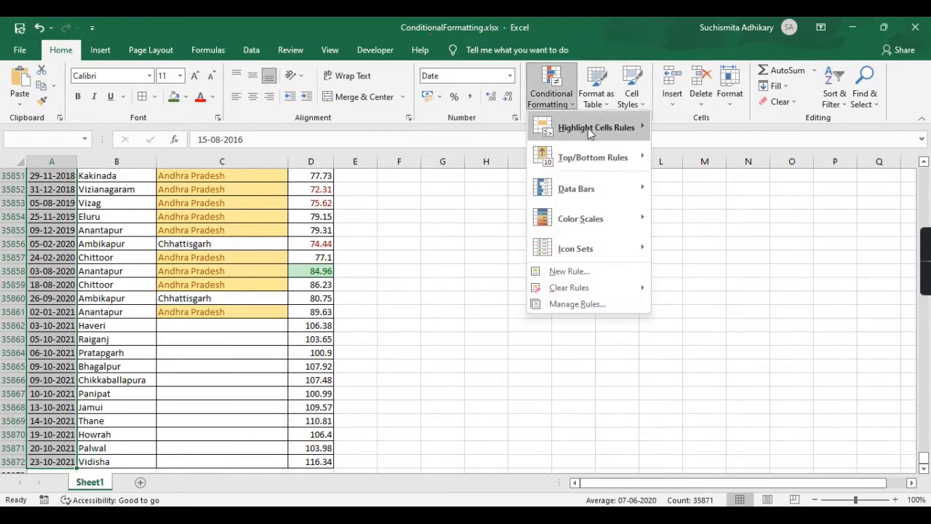
pyautogui.moveTo(587, 128)
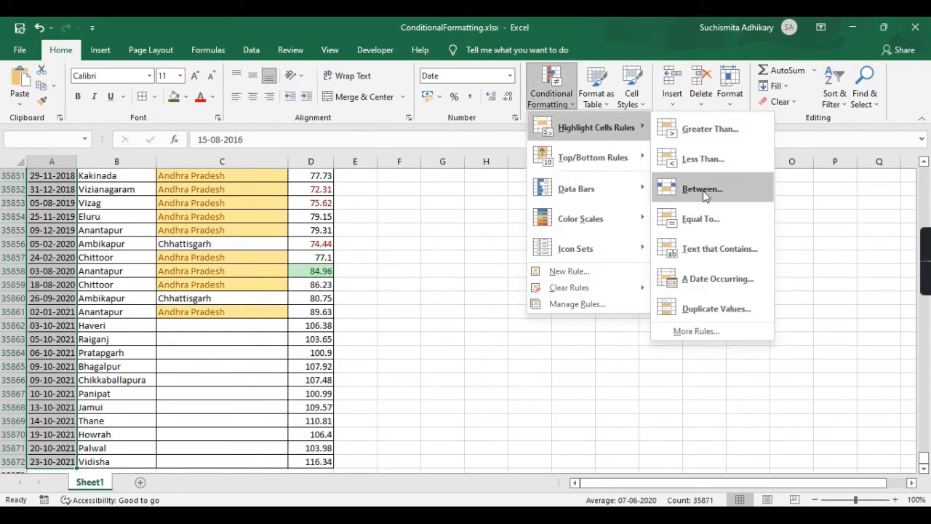
pyautogui.click(733, 278)
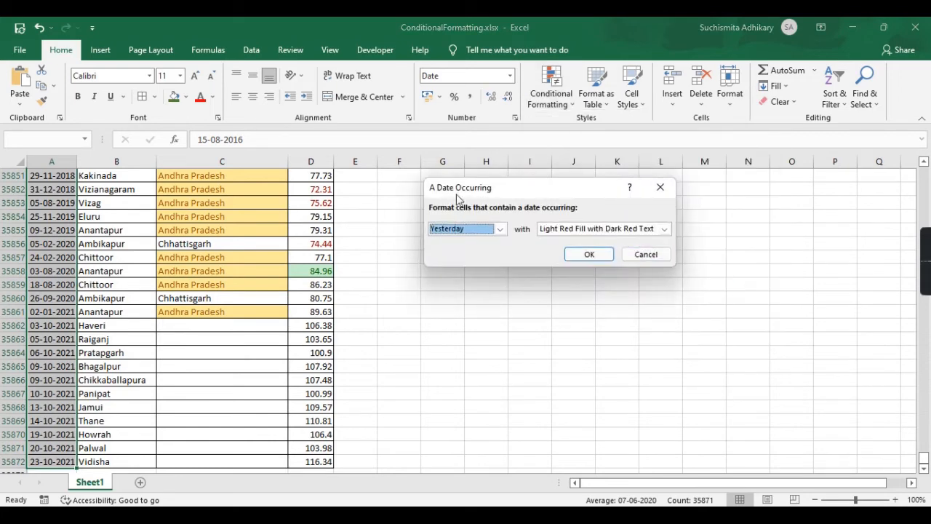
pyautogui.click(501, 228)
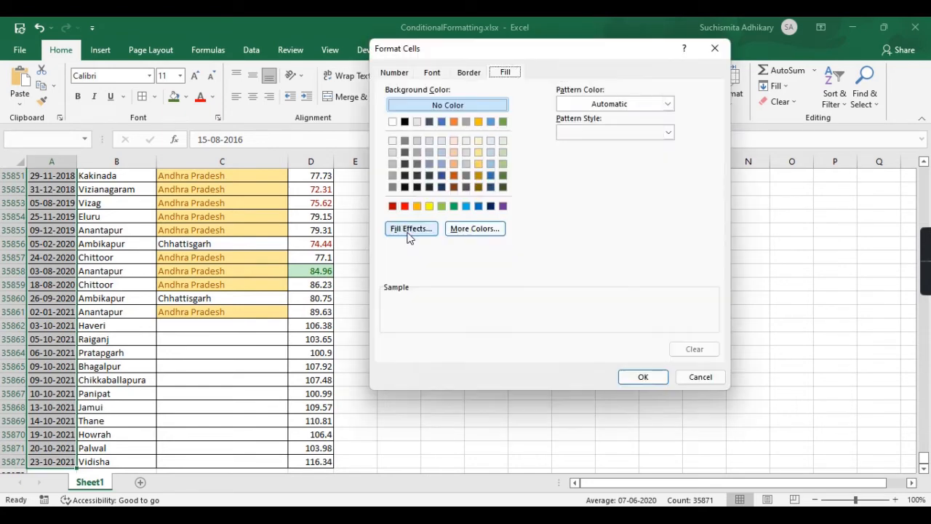
# - Give the Today rule a horizontal two-color gradient fill from white to blue and apply it to the dates
pyautogui.click(408, 228)
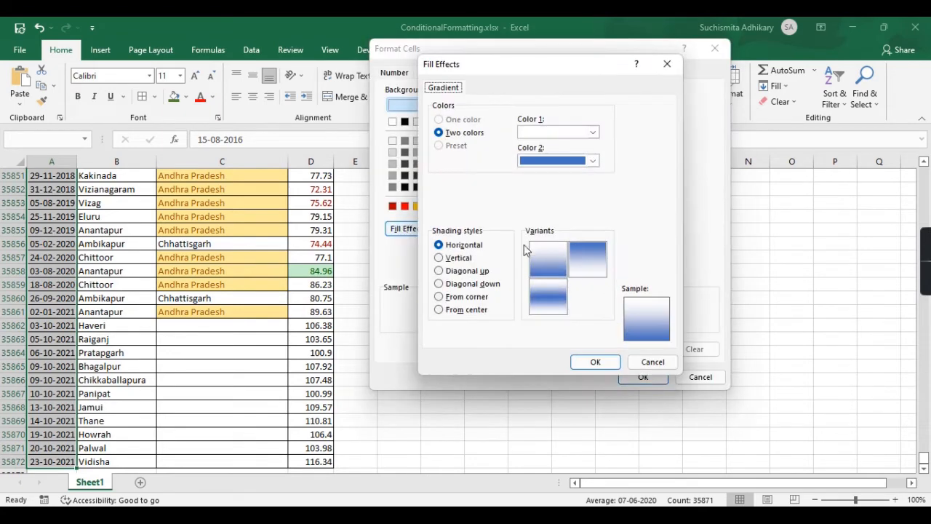
pyautogui.click(460, 259)
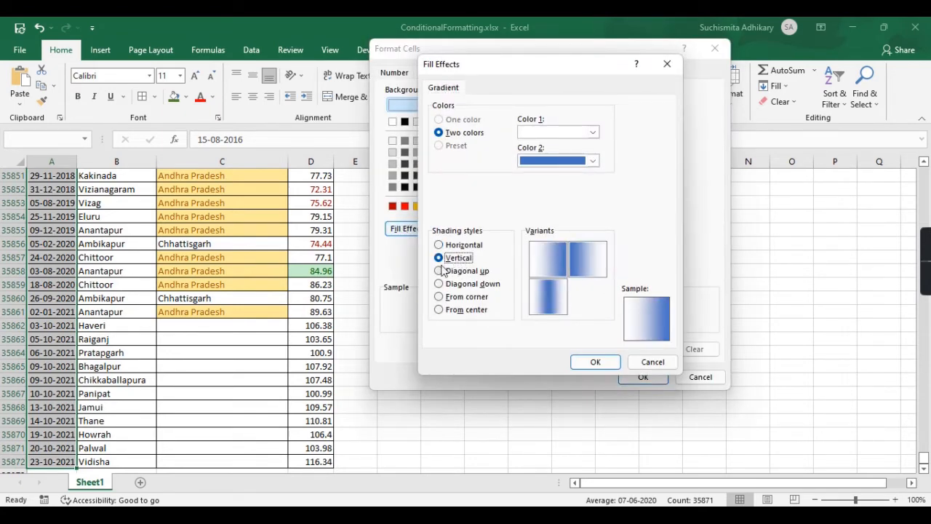
pyautogui.click(457, 246)
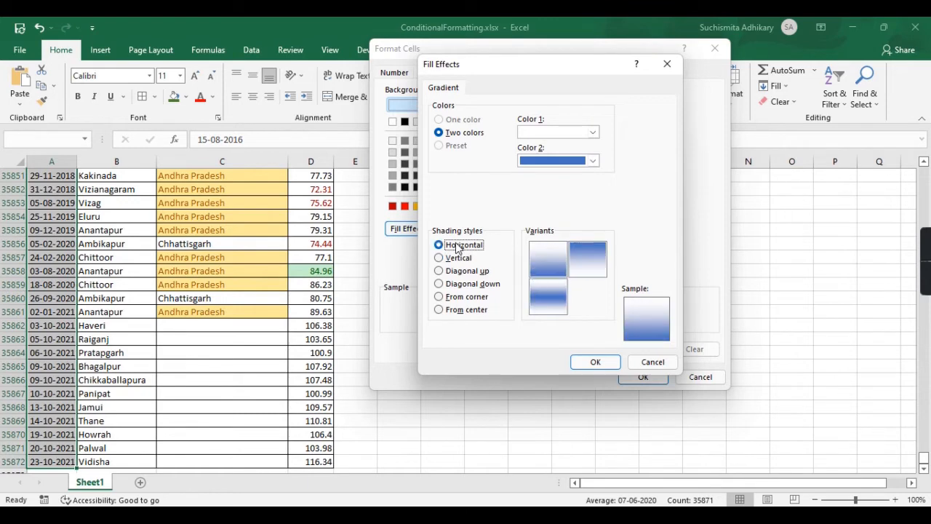
pyautogui.click(596, 362)
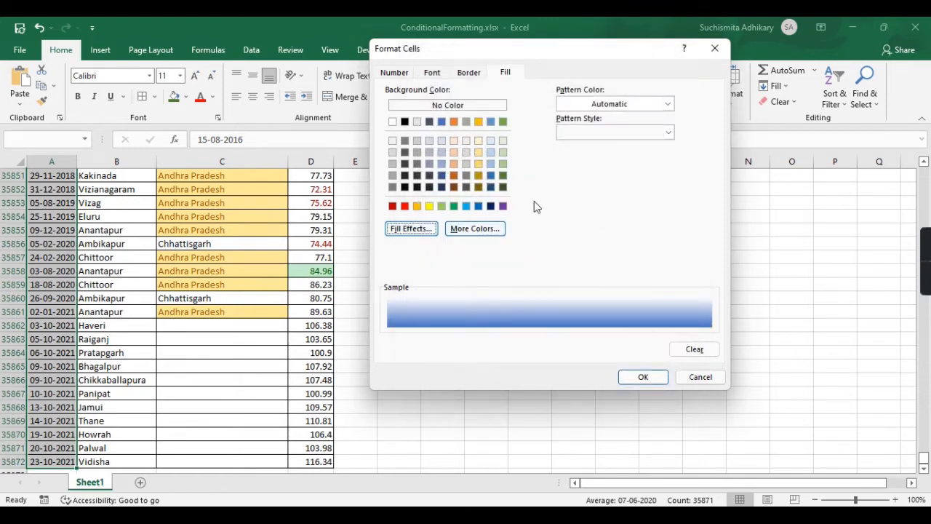
pyautogui.click(643, 376)
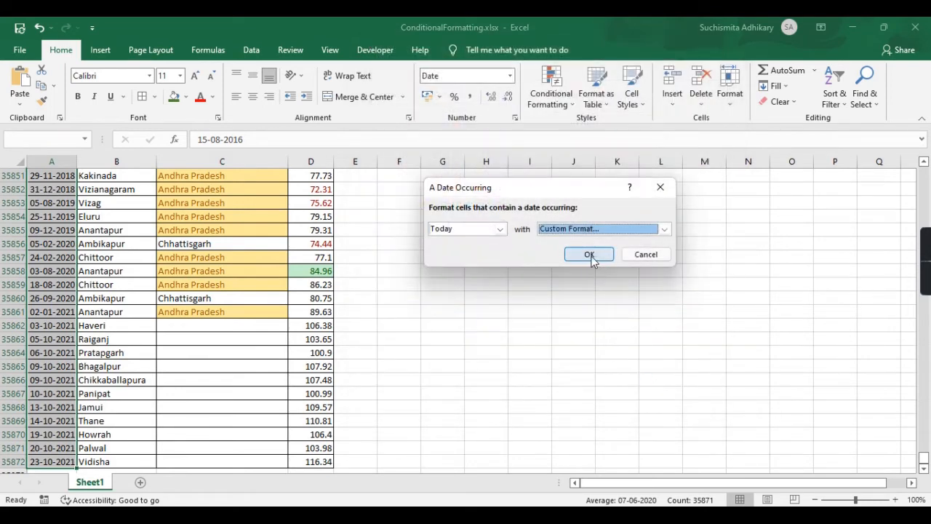
pyautogui.click(589, 255)
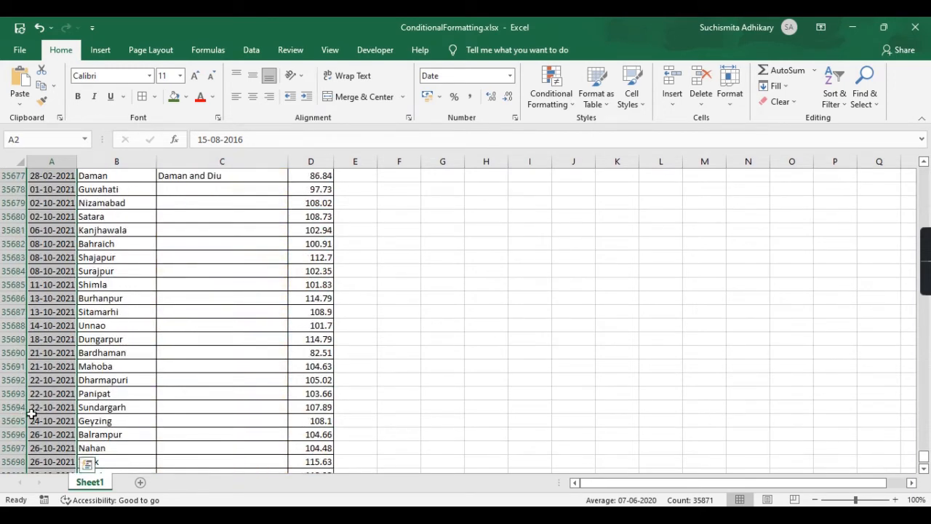
pyautogui.click(35, 416)
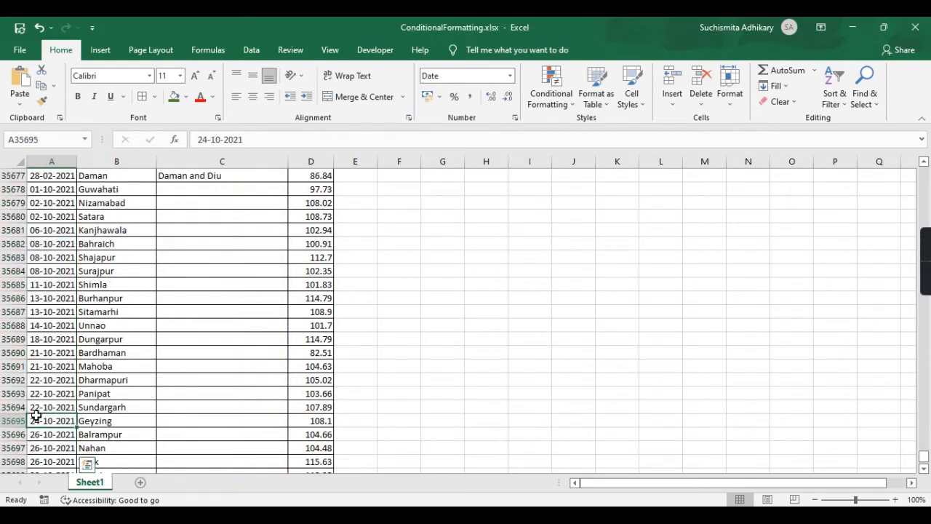
# - Filter the Date column by the Today rule's gradient fill to check the matching dates, and clear the filter
pyautogui.hotkey('ctrl', 'Home')
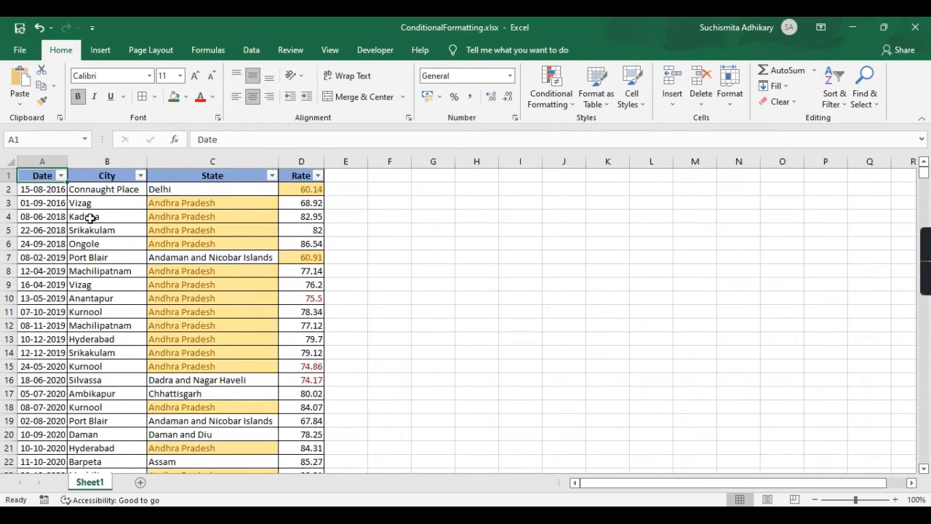
pyautogui.click(62, 176)
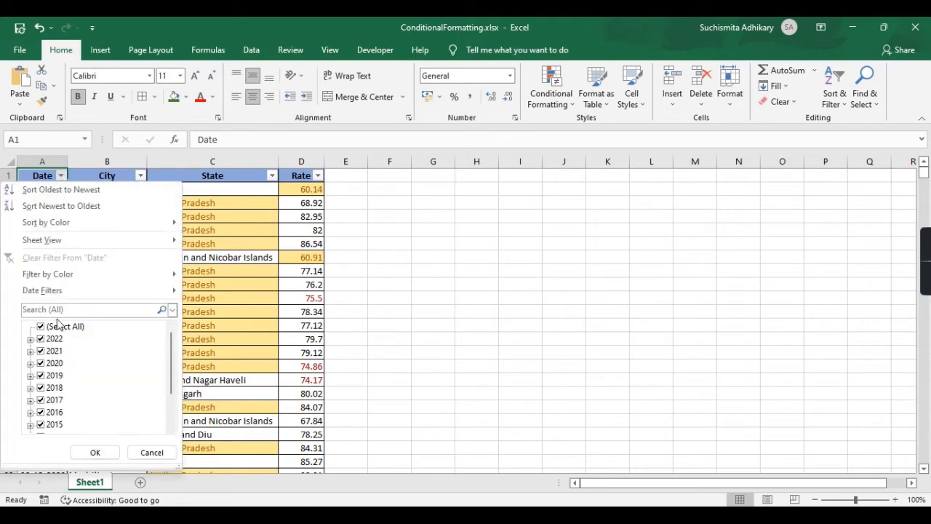
pyautogui.moveTo(83, 282)
pyautogui.click(226, 292)
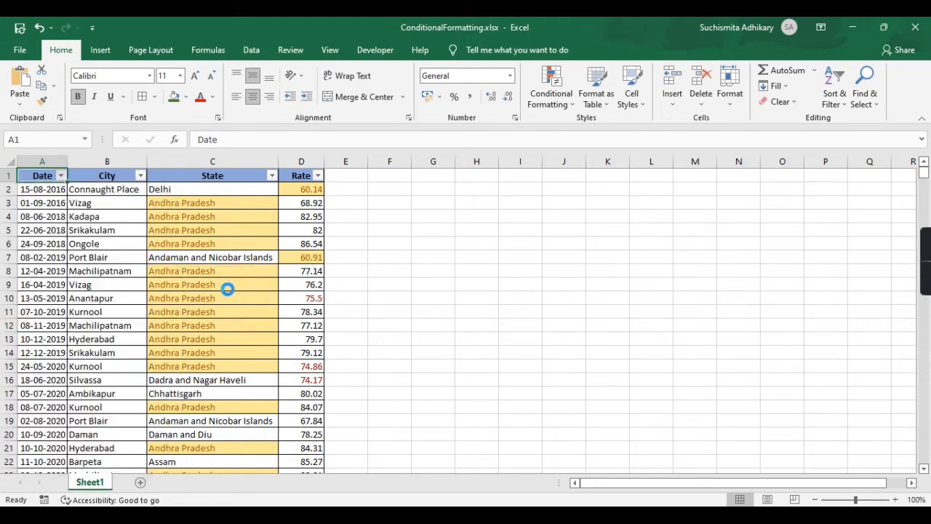
pyautogui.click(227, 289)
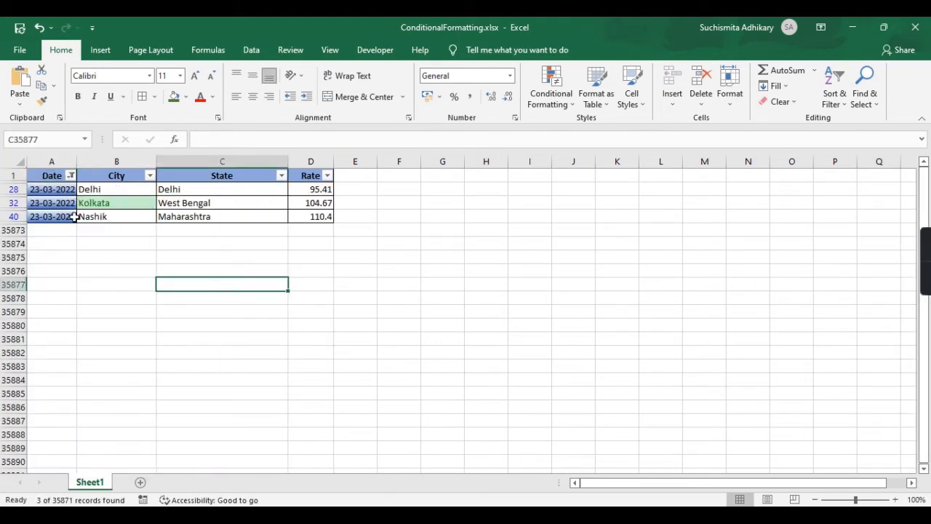
pyautogui.click(63, 189)
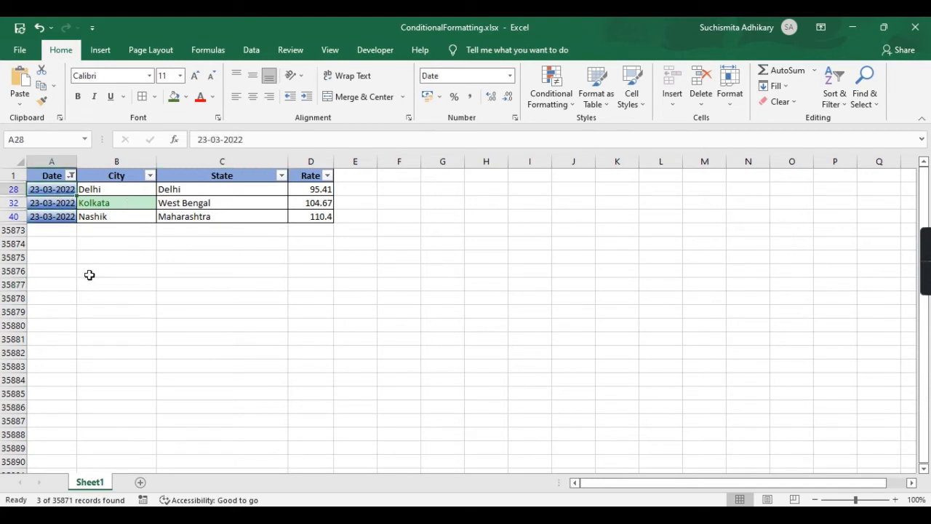
pyautogui.click(72, 175)
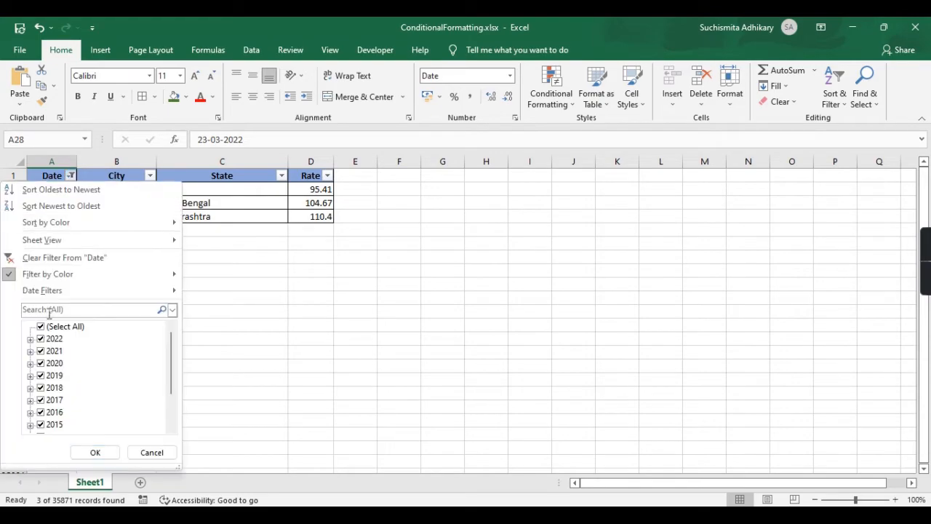
pyautogui.click(64, 260)
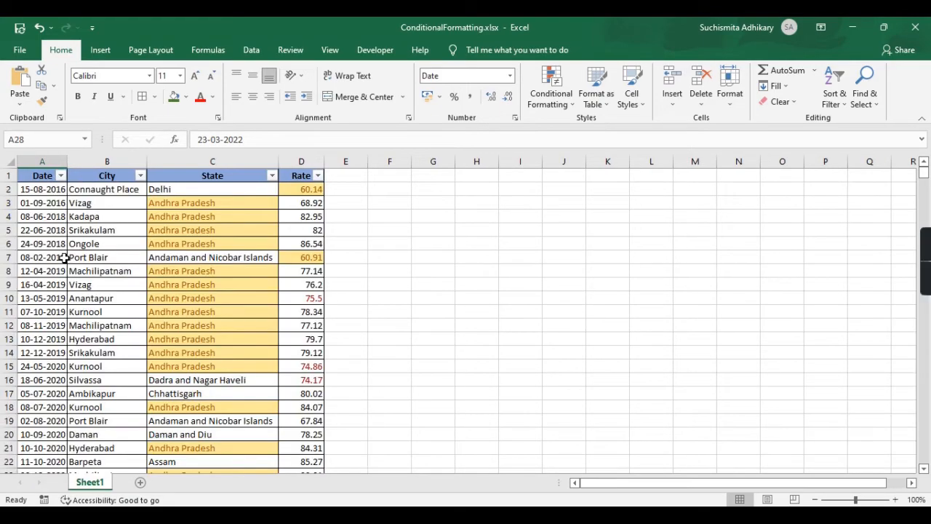
# - Examine the unfiltered Date column for cells highlighted by the Today rule, and return to the header row
pyautogui.scroll(-20, 458, 248)
pyautogui.scroll(-20, 457, 248)
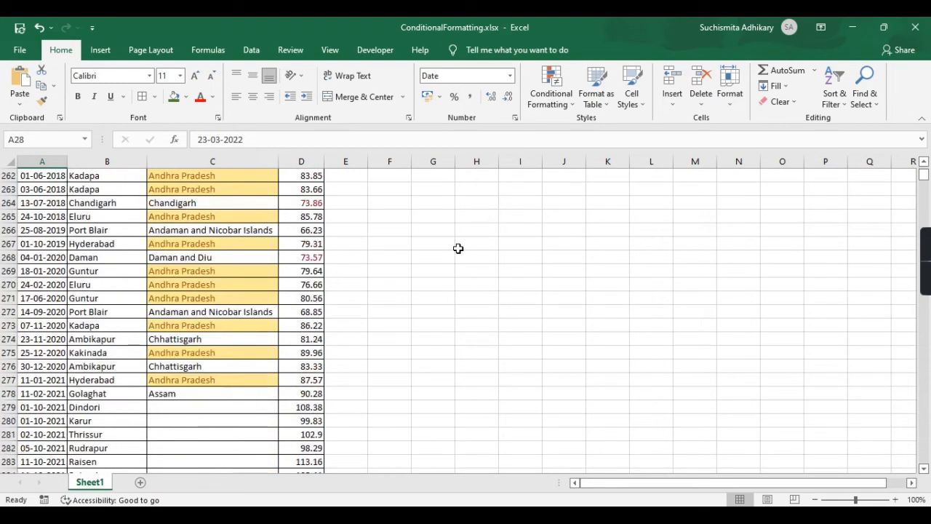
pyautogui.scroll(-5, 458, 248)
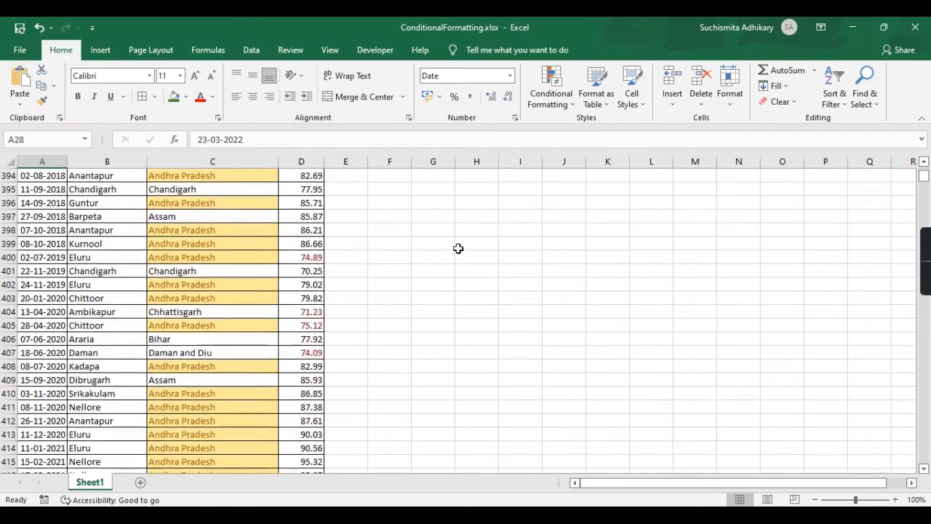
pyautogui.scroll(20, 458, 248)
pyautogui.scroll(20, 457, 248)
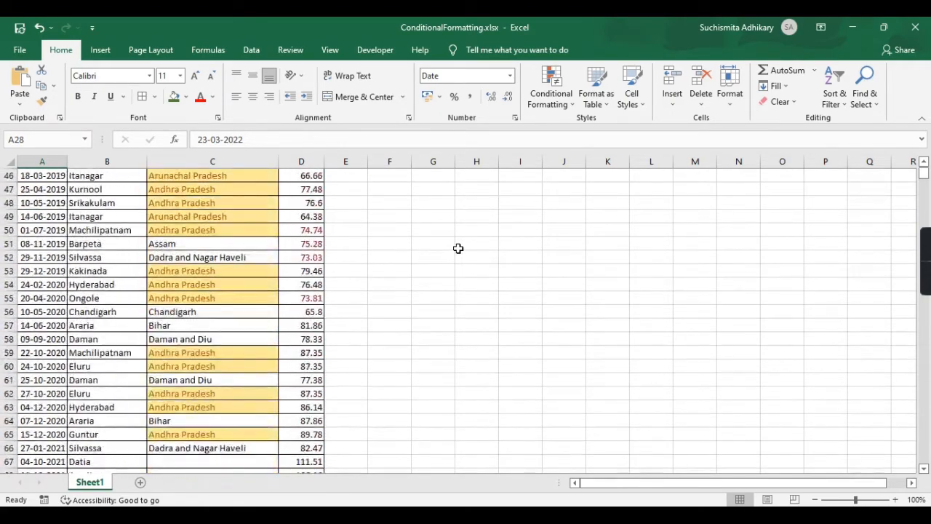
pyautogui.scroll(-4, 457, 248)
pyautogui.scroll(-2, 458, 248)
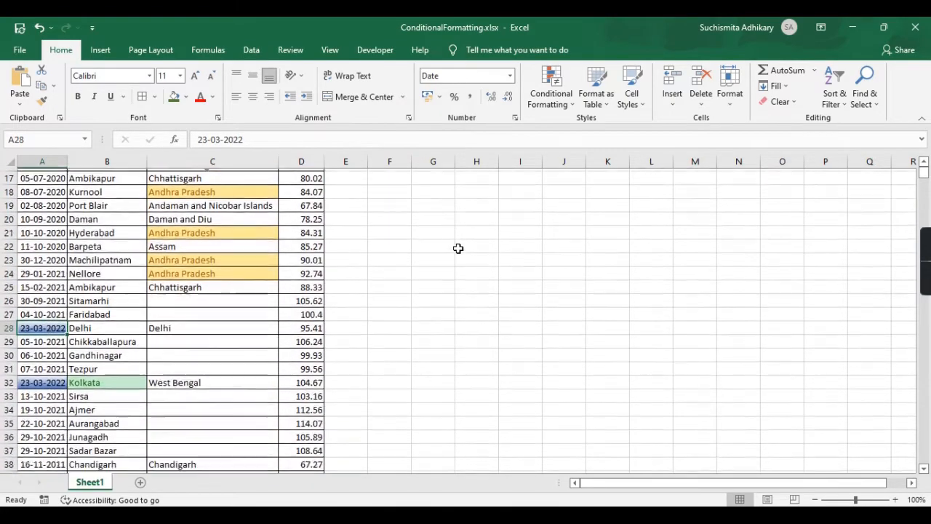
pyautogui.scroll(-5, 243, 357)
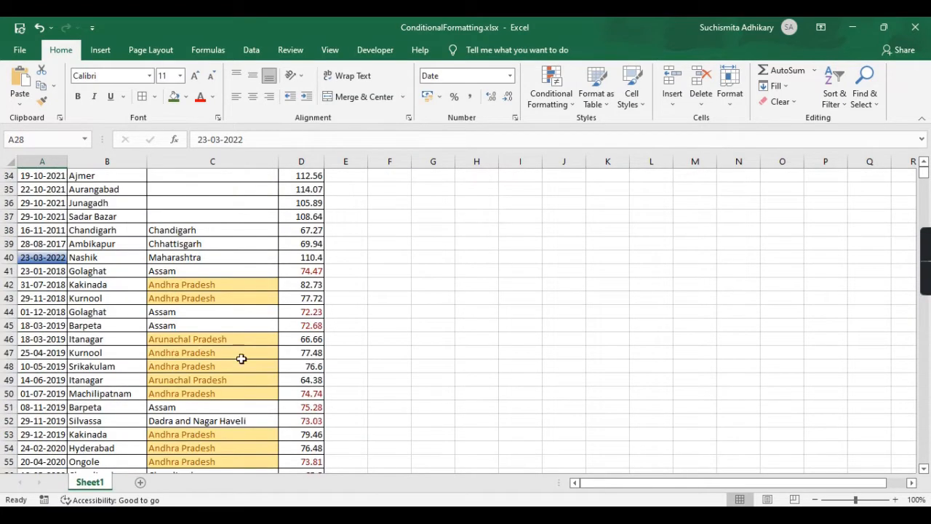
pyautogui.scroll(11, 346, 299)
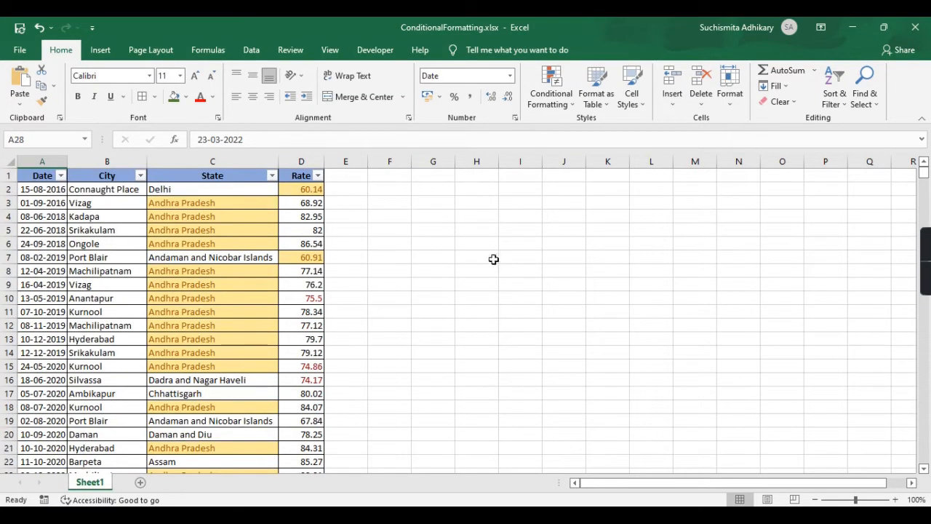
pyautogui.click(551, 91)
pyautogui.moveTo(595, 137)
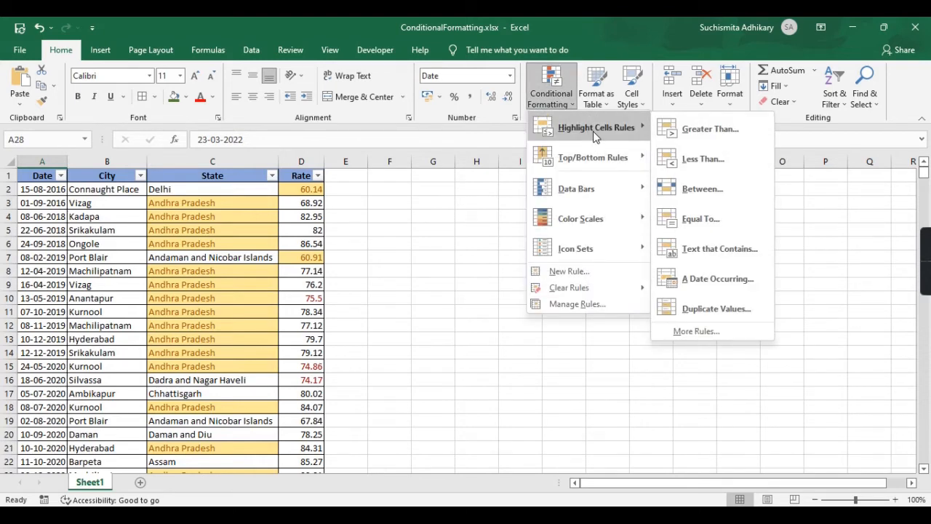
pyautogui.click(449, 218)
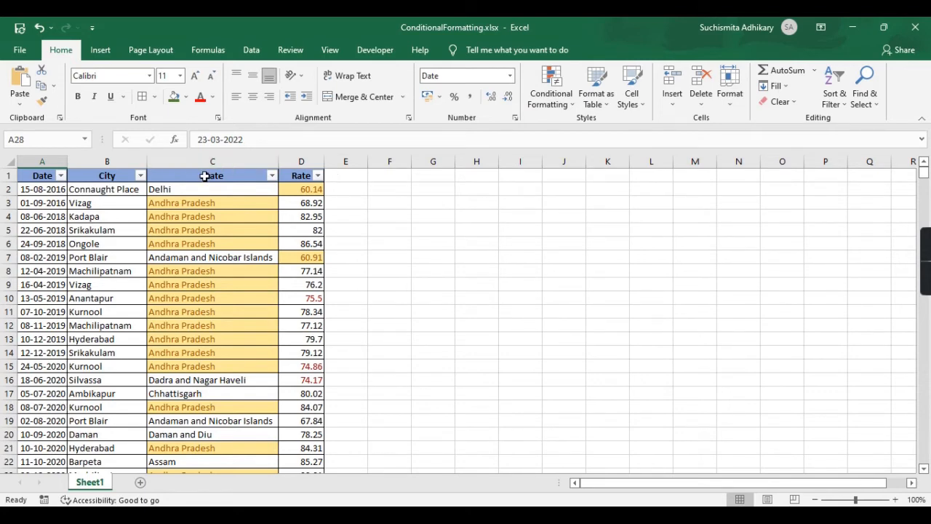
pyautogui.click(124, 187)
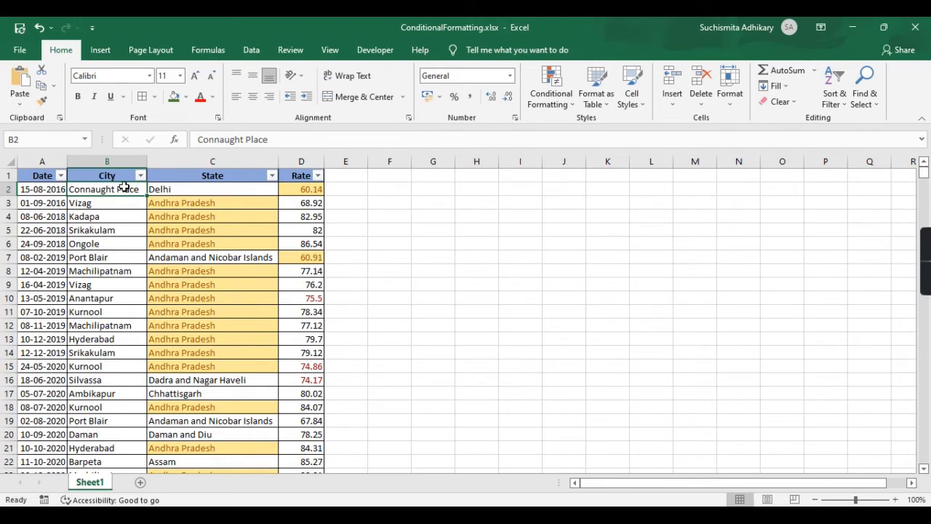
# - Set up a Duplicate Values highlight rule with a custom format on the Rate column from D2 to the last row
pyautogui.click(311, 190)
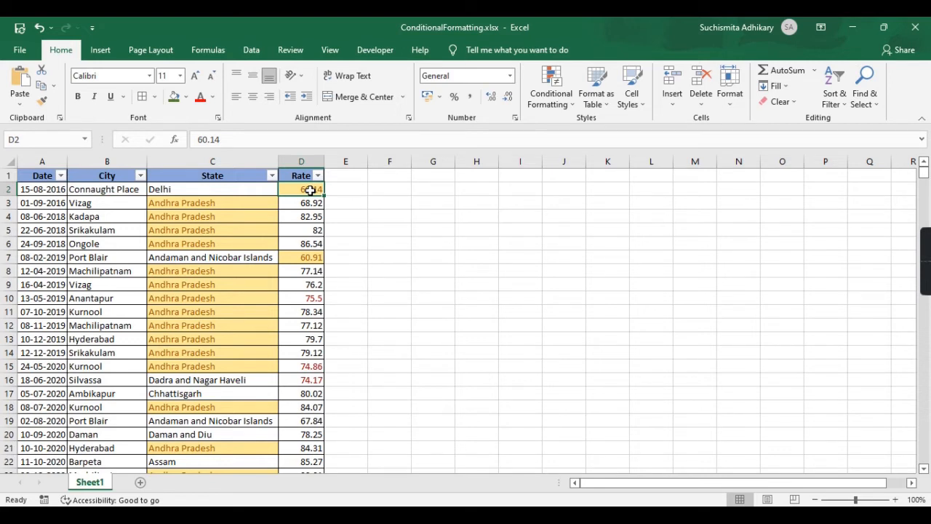
pyautogui.hotkey('ctrl', 'shift', 'Down')
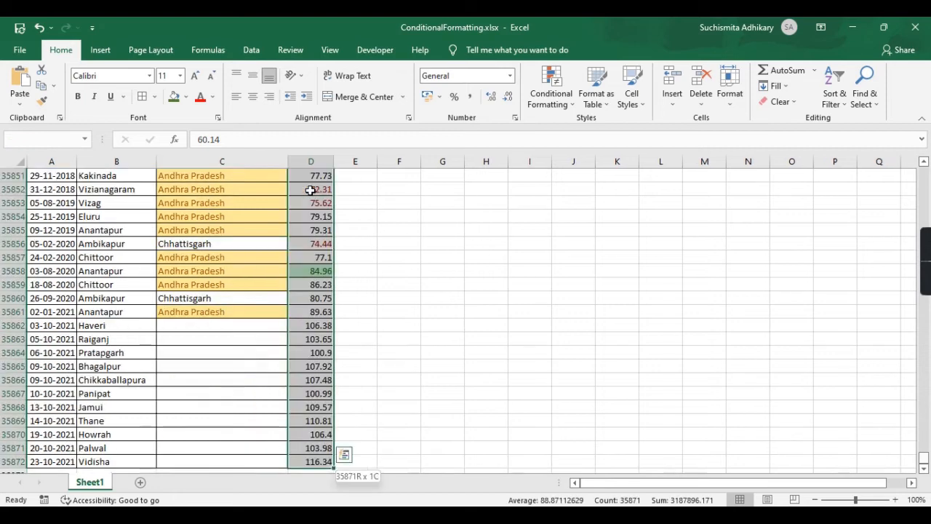
pyautogui.click(548, 102)
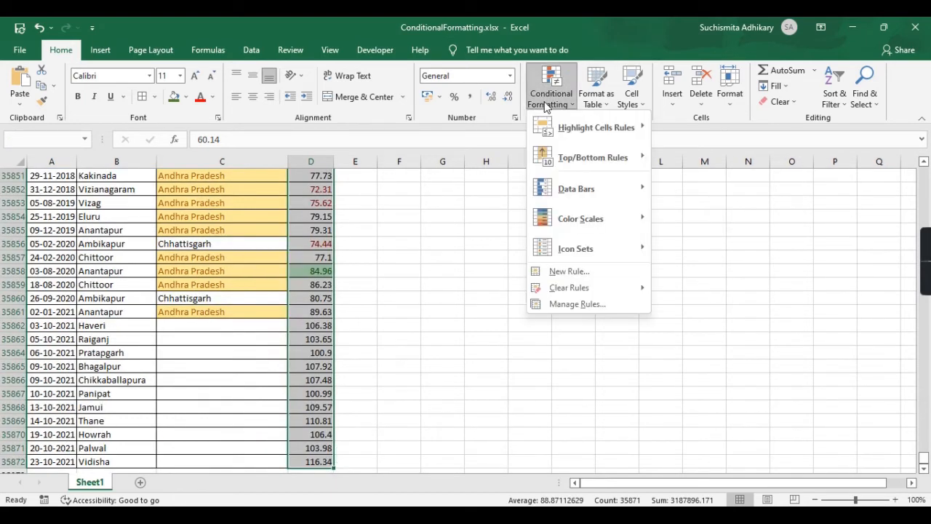
pyautogui.moveTo(575, 127)
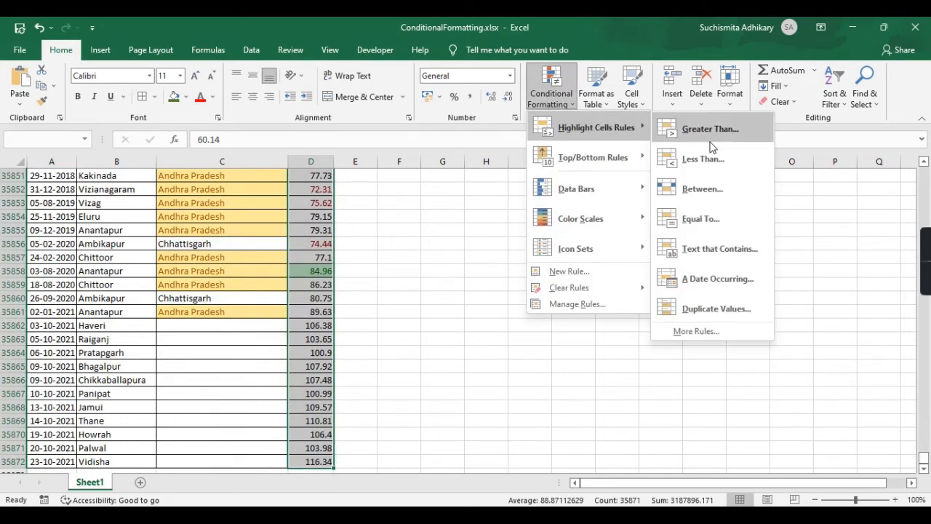
pyautogui.click(713, 312)
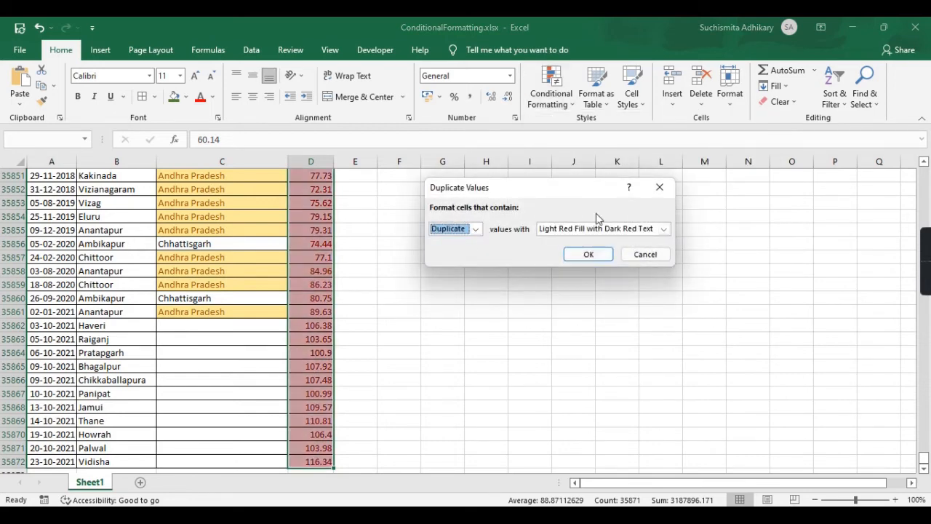
pyautogui.click(662, 229)
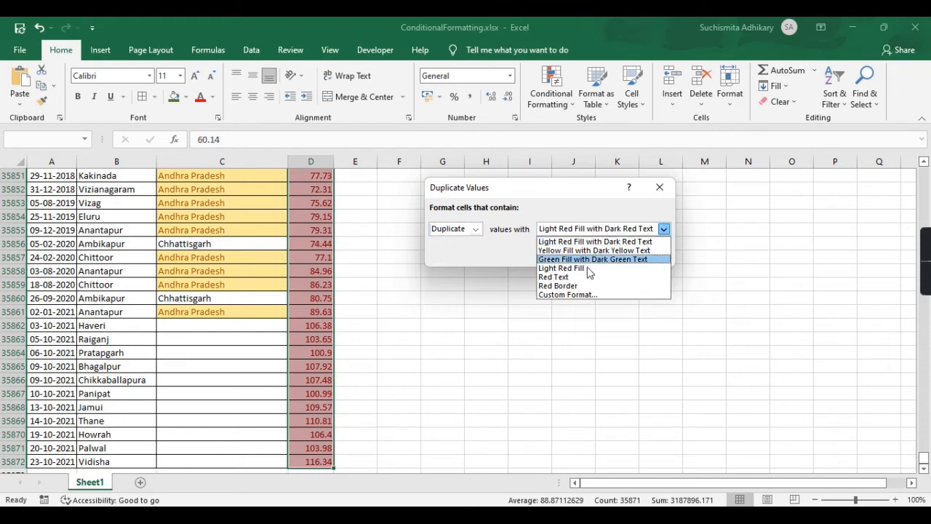
pyautogui.click(567, 295)
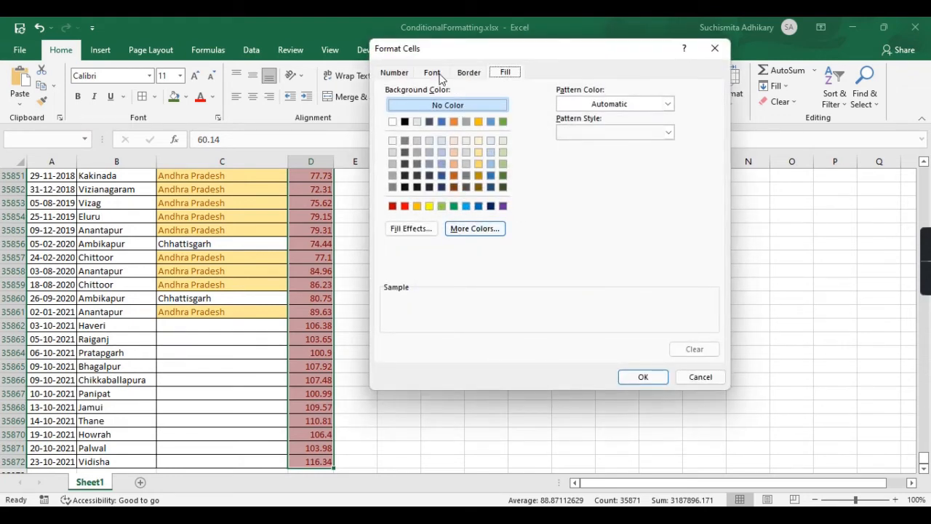
# - Set the duplicate rule's custom font to bold in dark blue
pyautogui.click(439, 75)
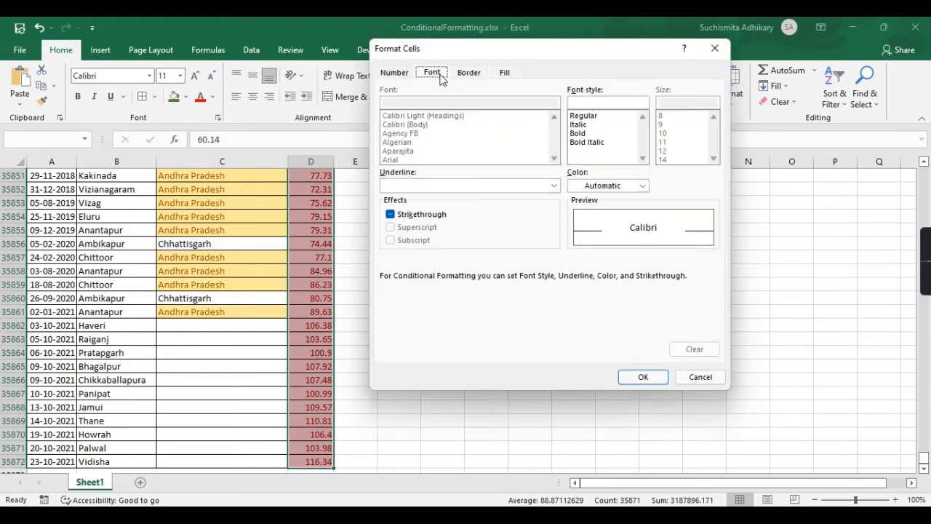
pyautogui.click(586, 134)
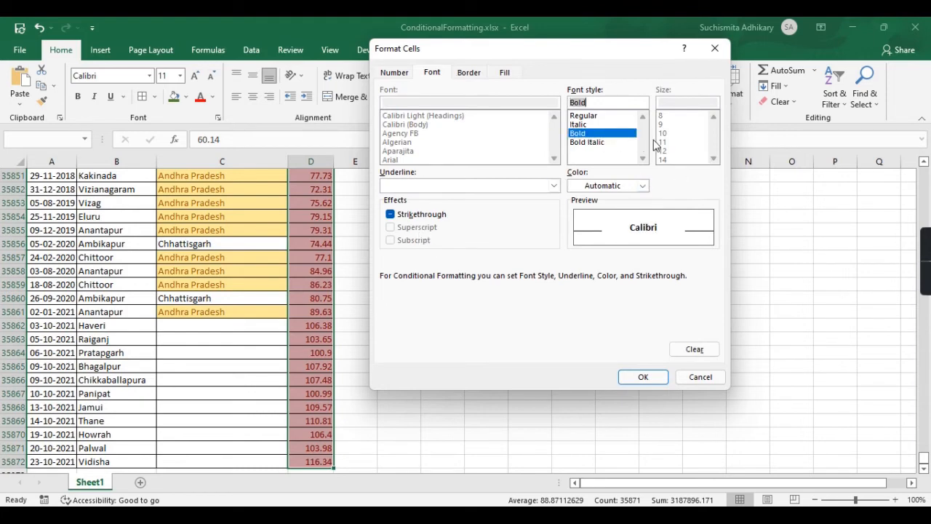
pyautogui.click(643, 186)
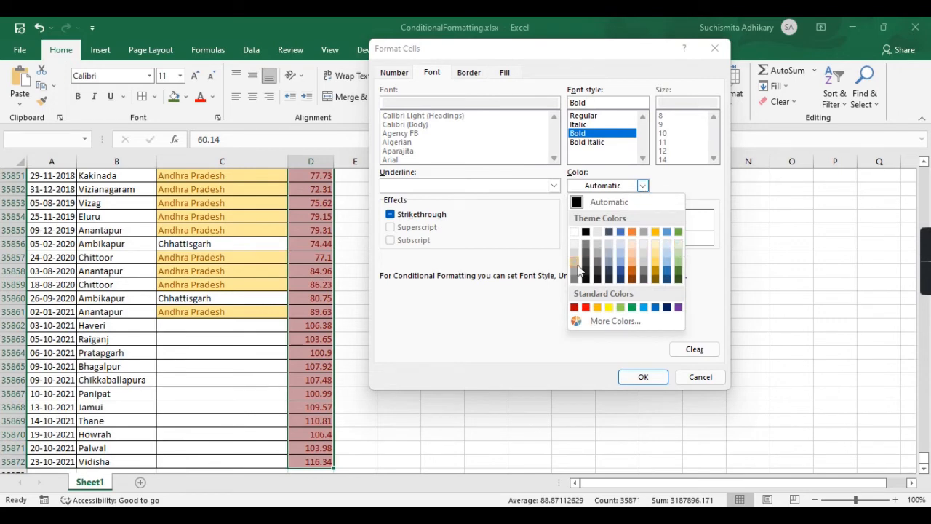
pyautogui.click(667, 280)
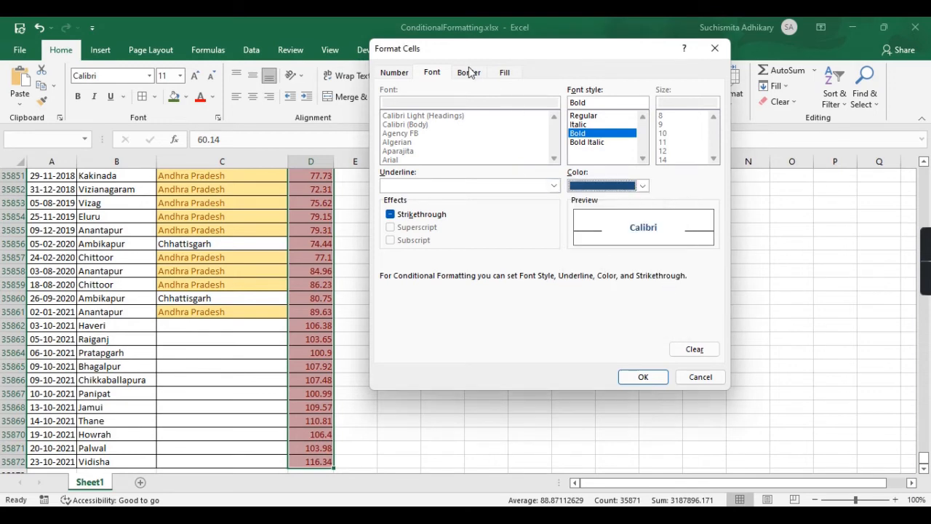
# - Give the duplicate rule a light gray background fill and apply it to the rates
pyautogui.click(507, 73)
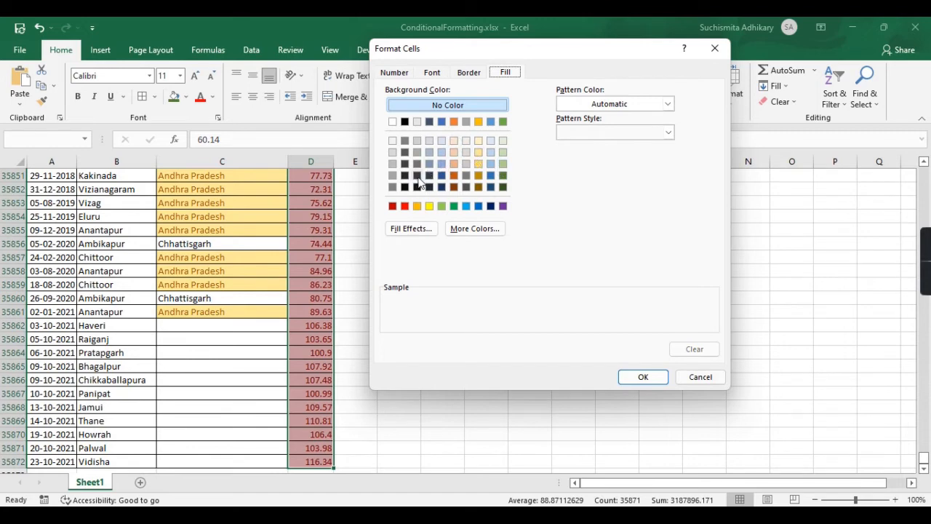
pyautogui.click(393, 152)
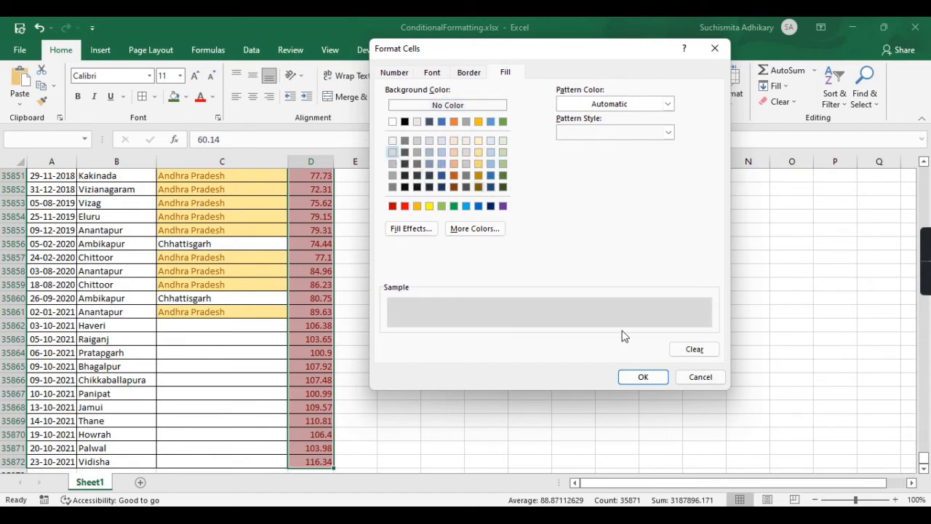
pyautogui.click(643, 376)
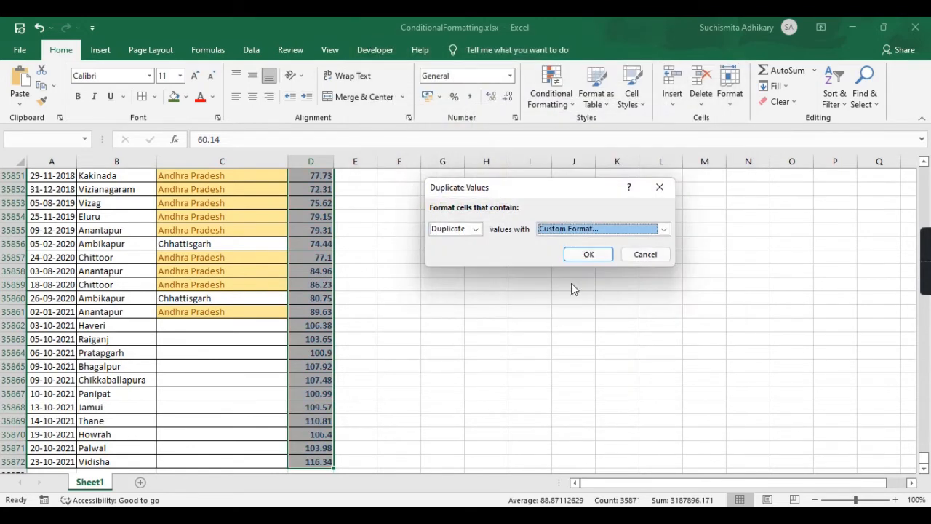
pyautogui.click(589, 255)
# - Examine the Rate column for the duplicate and unique rates under the new rule, and return to the header row
pyautogui.scroll(20, 395, 238)
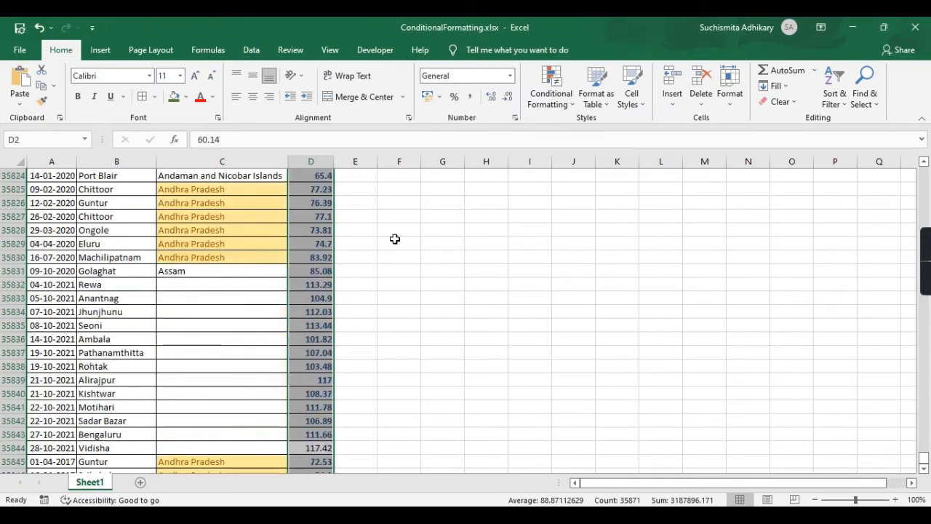
pyautogui.scroll(20, 395, 238)
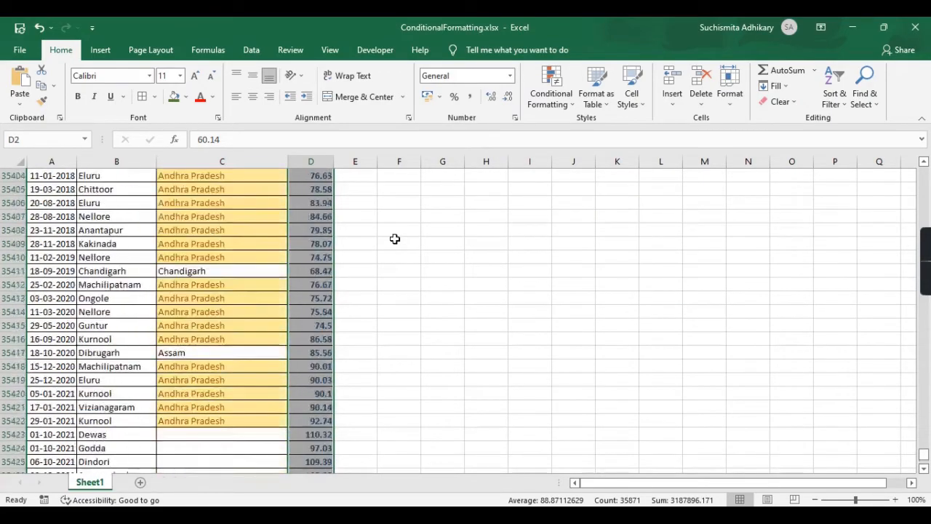
pyautogui.scroll(20, 395, 238)
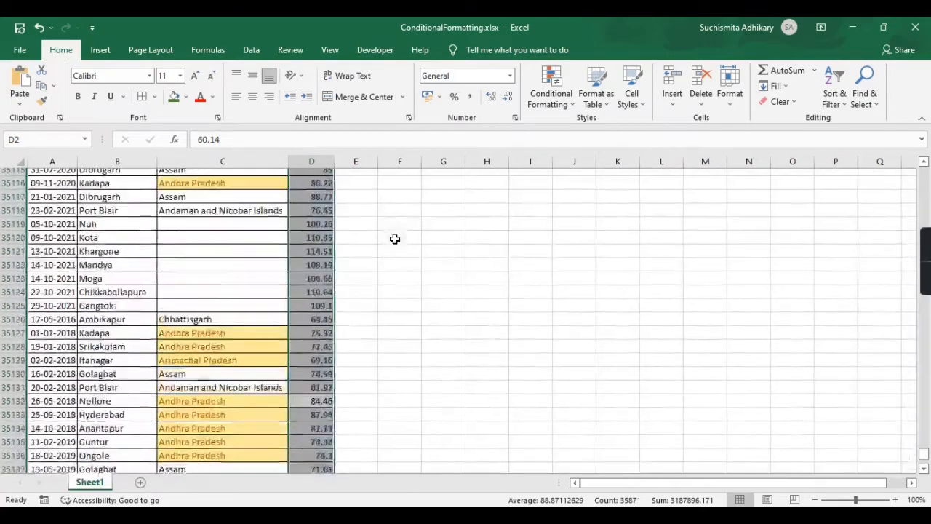
pyautogui.click(564, 293)
pyautogui.scroll(20, 344, 186)
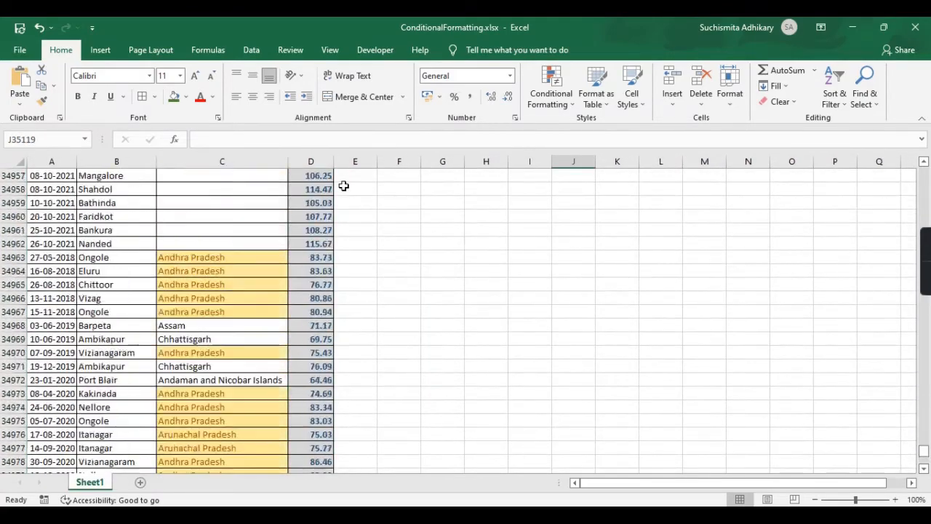
pyautogui.scroll(20, 344, 186)
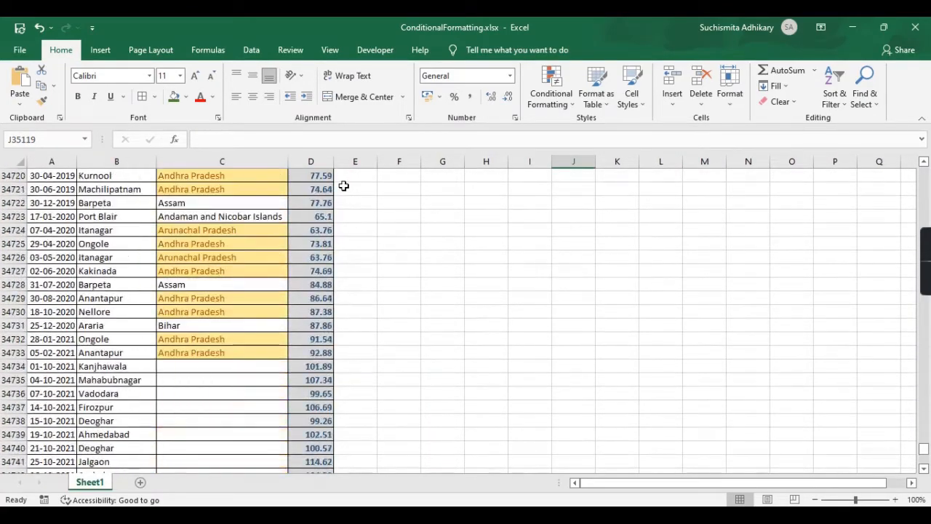
pyautogui.scroll(20, 343, 186)
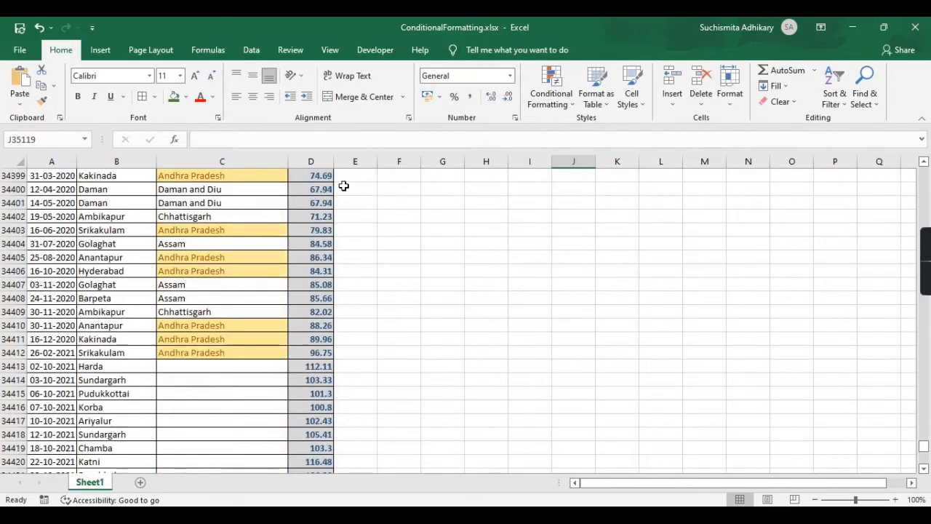
pyautogui.scroll(20, 343, 186)
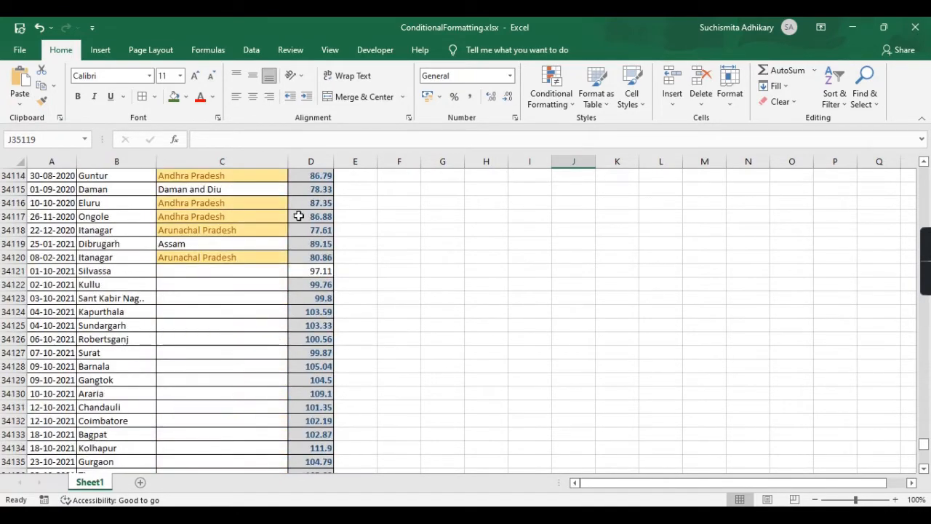
pyautogui.click(298, 216)
pyautogui.hotkey('ctrl', 'Up')
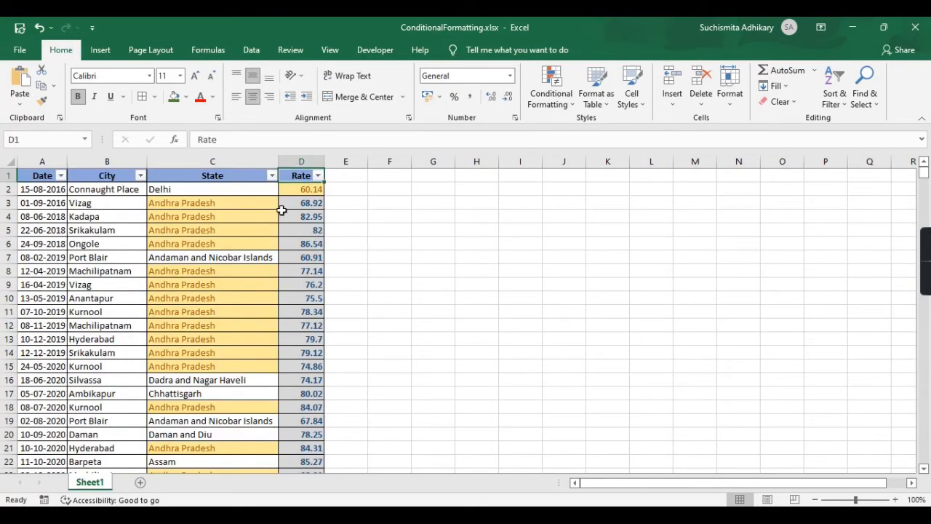
# - Set up a Duplicate Values highlight rule with a custom format on the City cells B2 to B17
pyautogui.click(108, 188)
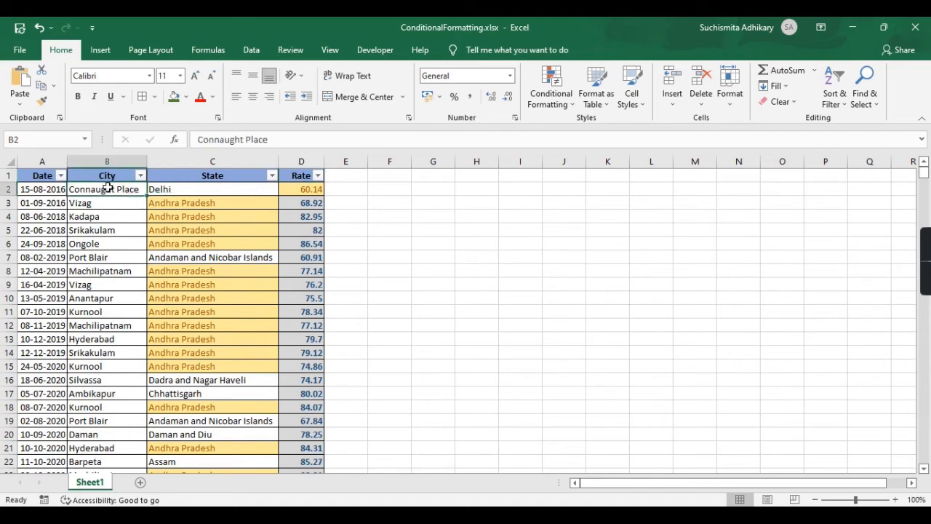
pyautogui.keyDown('shift'); pyautogui.click(95, 388); pyautogui.keyUp('shift')
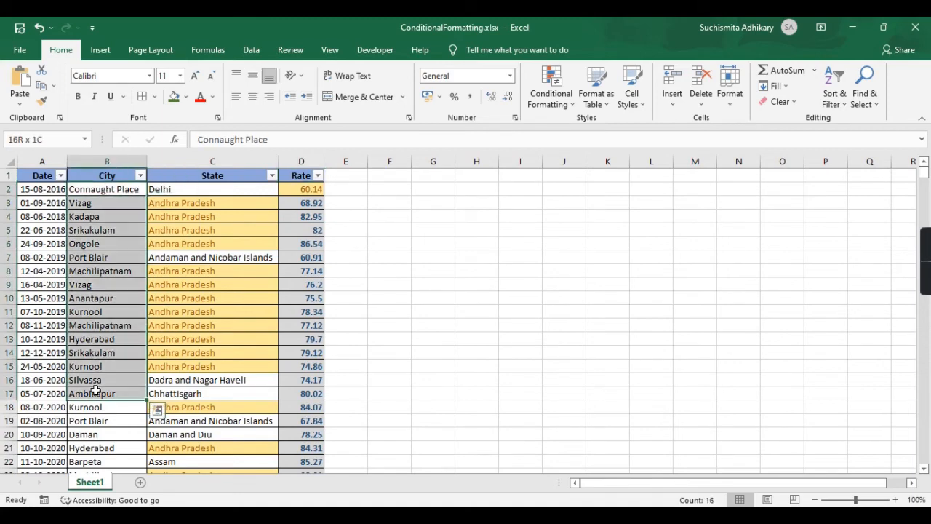
pyautogui.click(538, 93)
pyautogui.moveTo(613, 137)
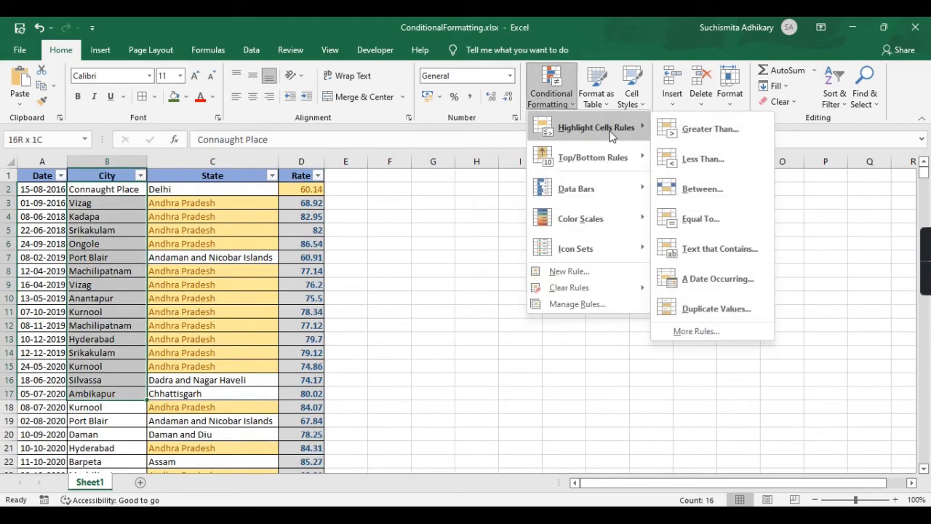
pyautogui.click(722, 308)
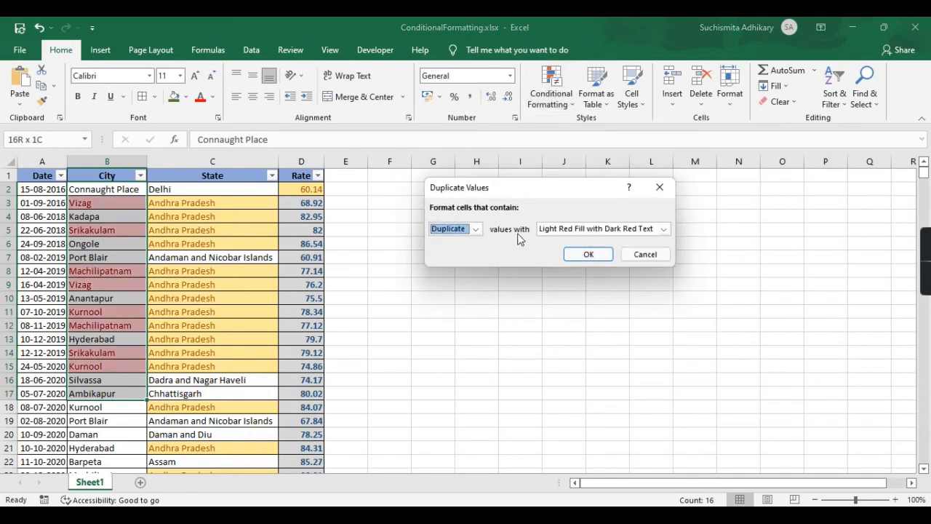
pyautogui.click(663, 229)
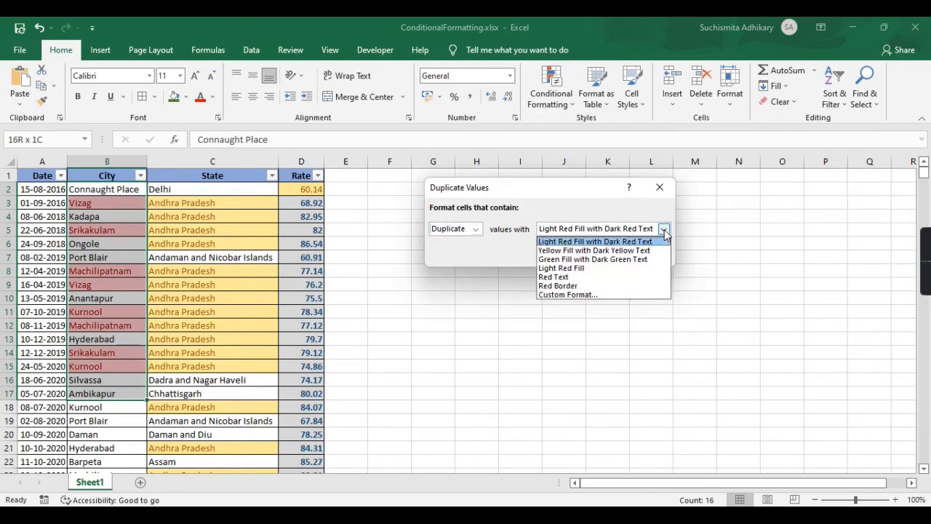
pyautogui.click(579, 296)
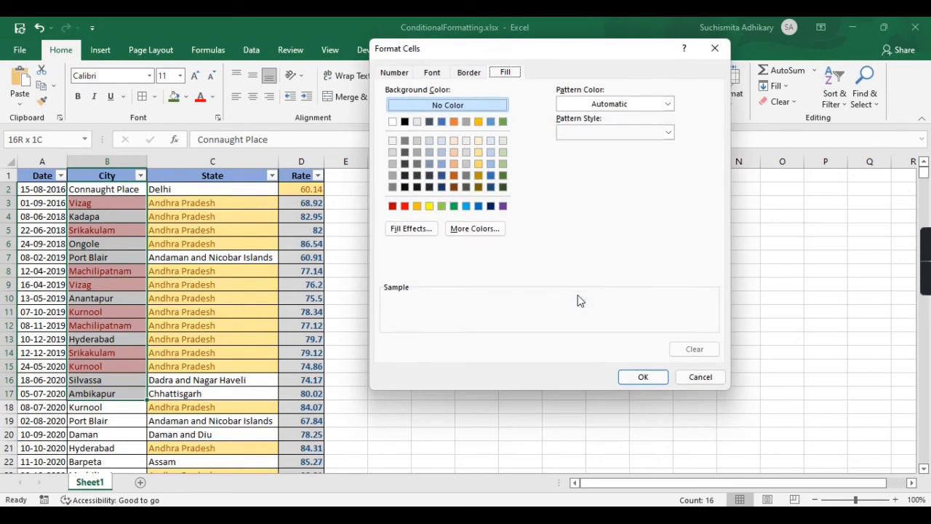
# - Apply a two-color diagonal-up gradient fill with light gold as Color 2 to the duplicate cities, and check the matching Kurnool and Srikakulam cells
pyautogui.click(409, 230)
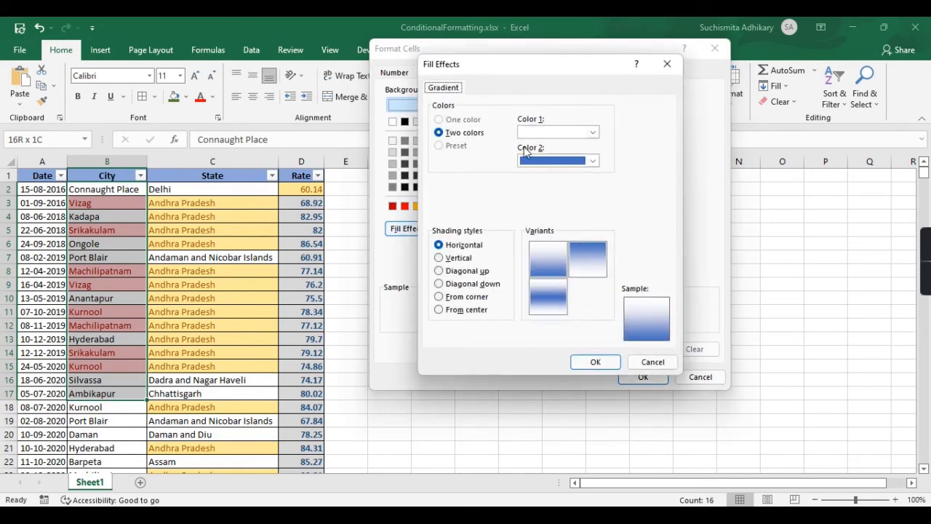
pyautogui.click(593, 161)
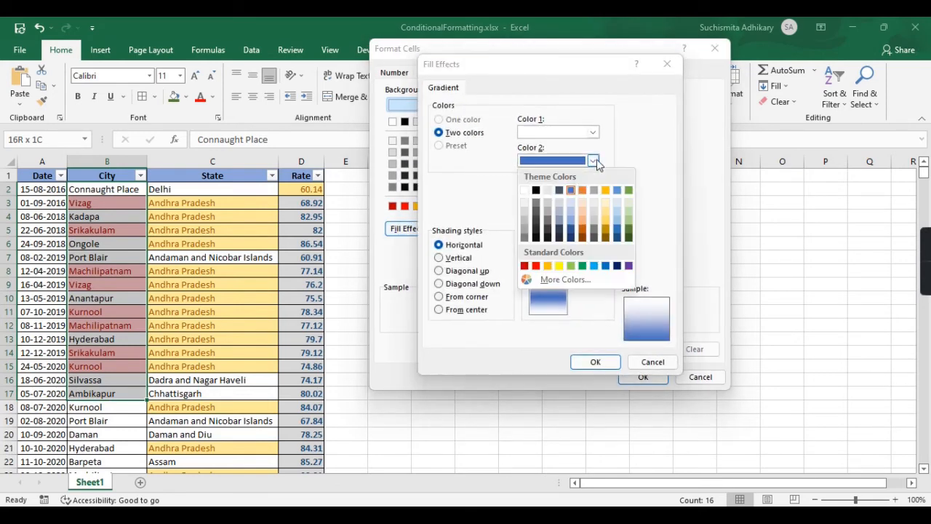
pyautogui.click(603, 220)
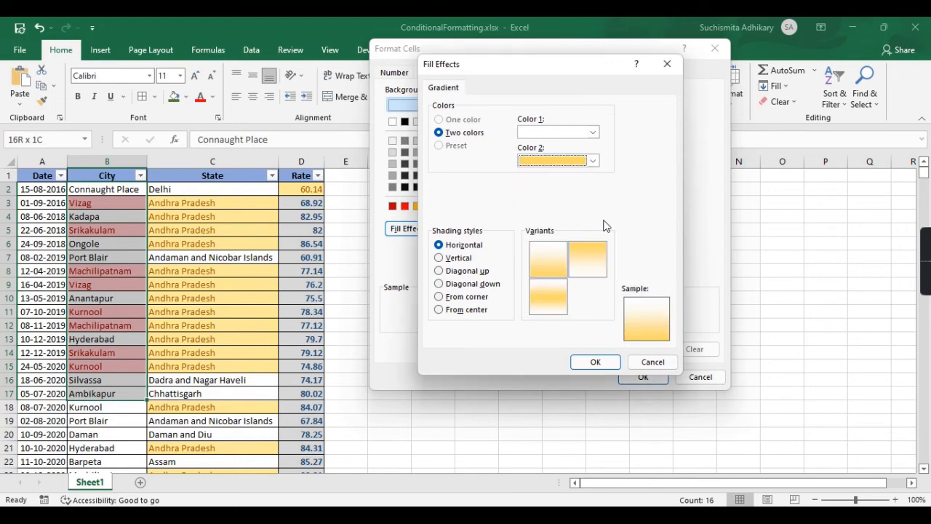
pyautogui.click(486, 273)
pyautogui.click(594, 361)
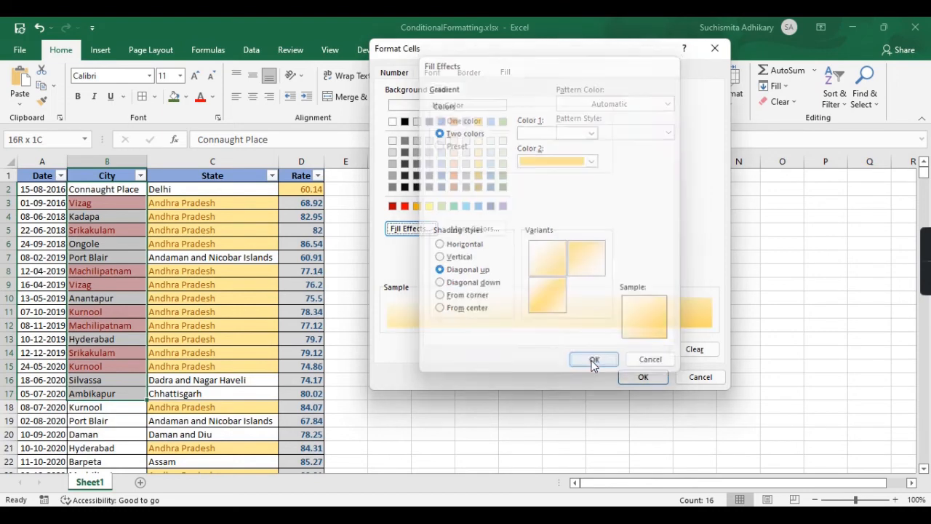
pyautogui.click(643, 377)
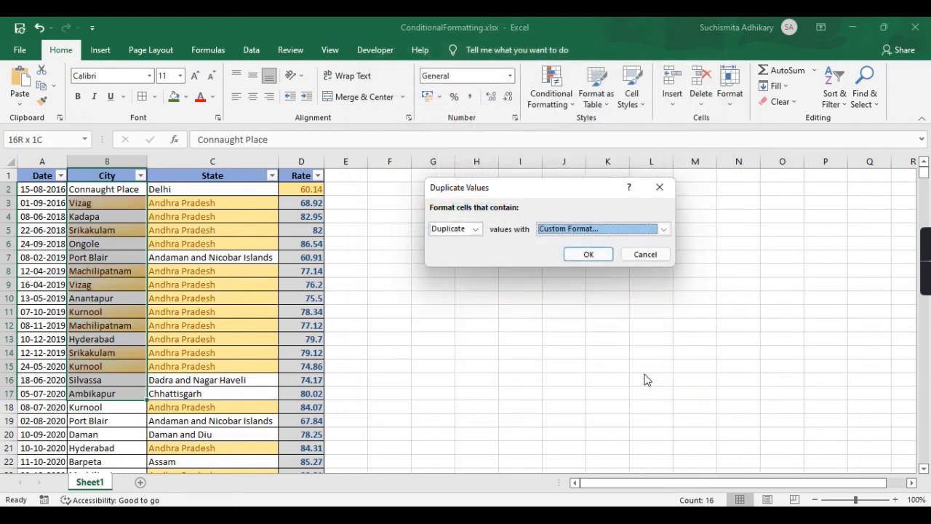
pyautogui.click(591, 256)
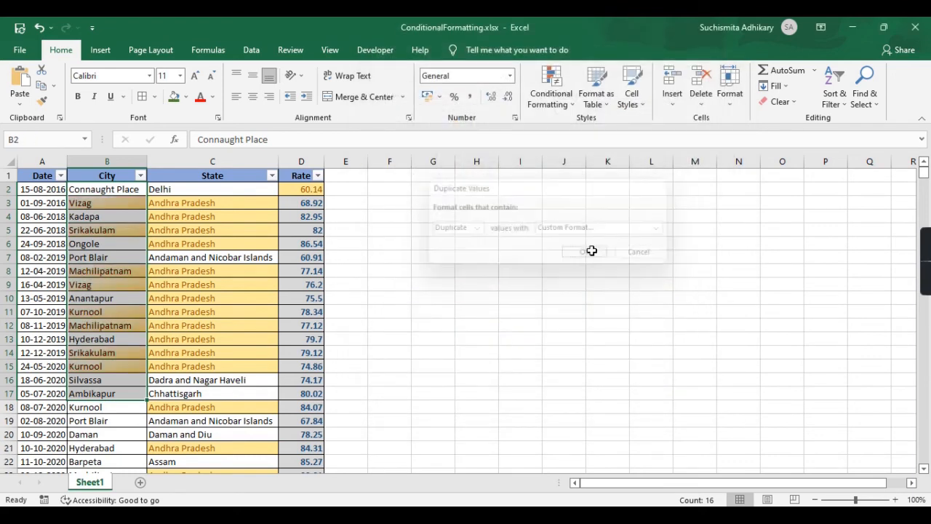
pyautogui.click(372, 254)
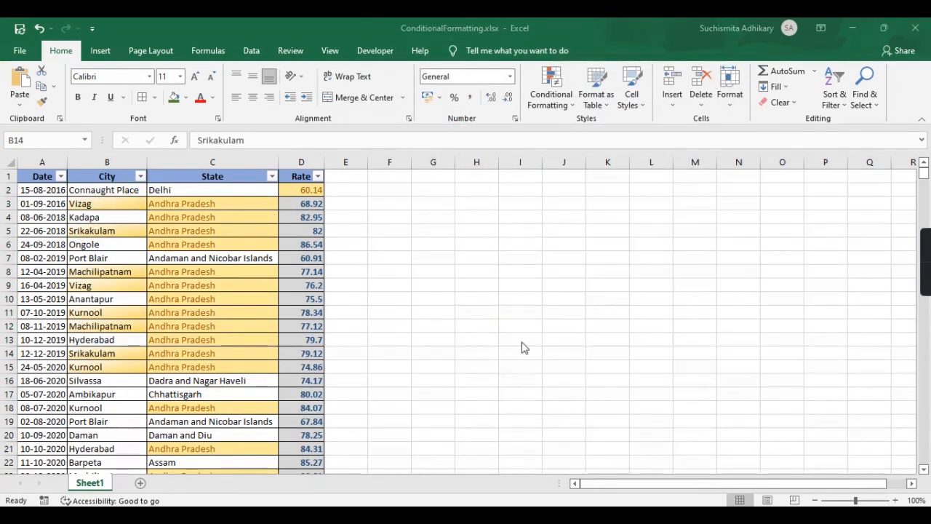
pyautogui.click(86, 311)
pyautogui.click(106, 367)
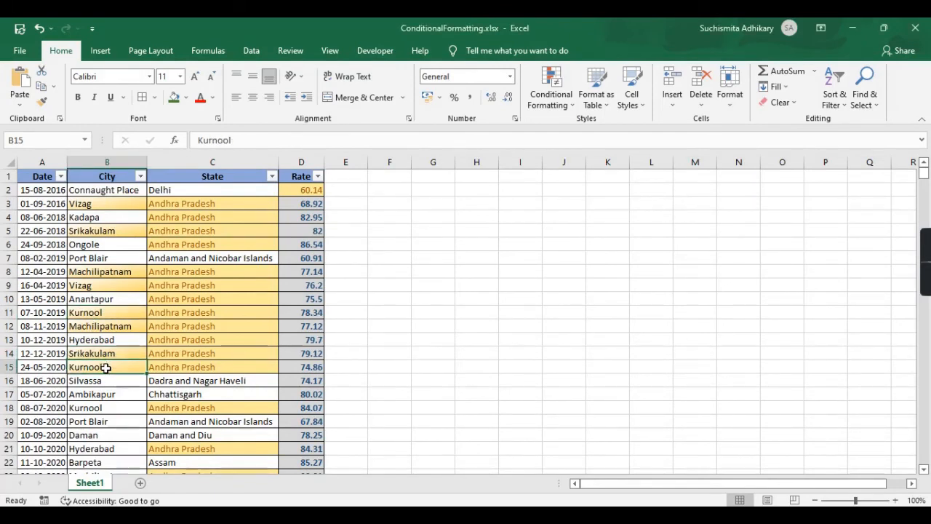
pyautogui.click(112, 353)
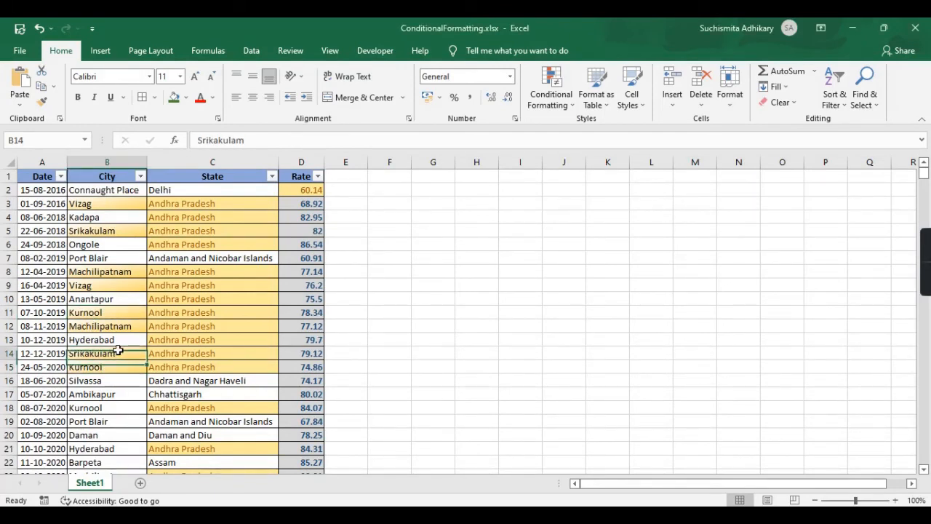
pyautogui.click(131, 231)
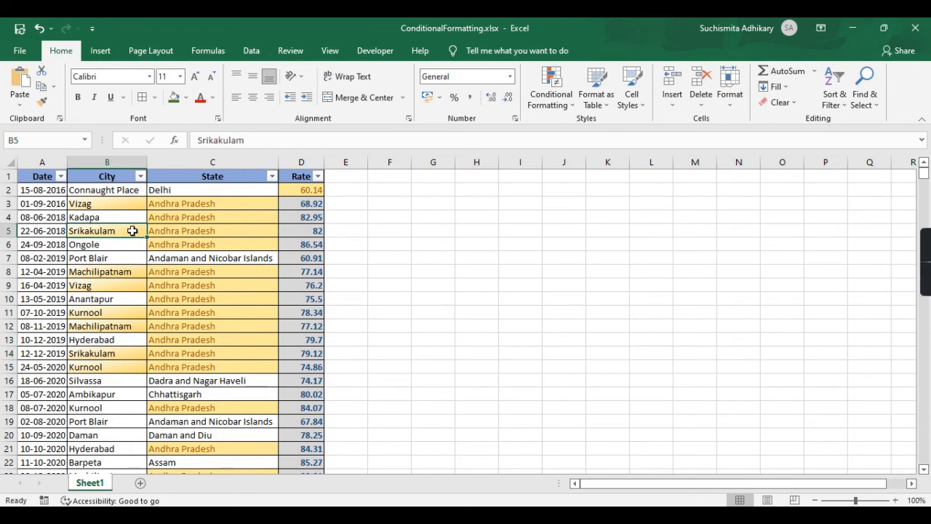
# - Clear the conditional formatting rules from the entire sheet and check the data rows for leftover highlights
pyautogui.click(559, 90)
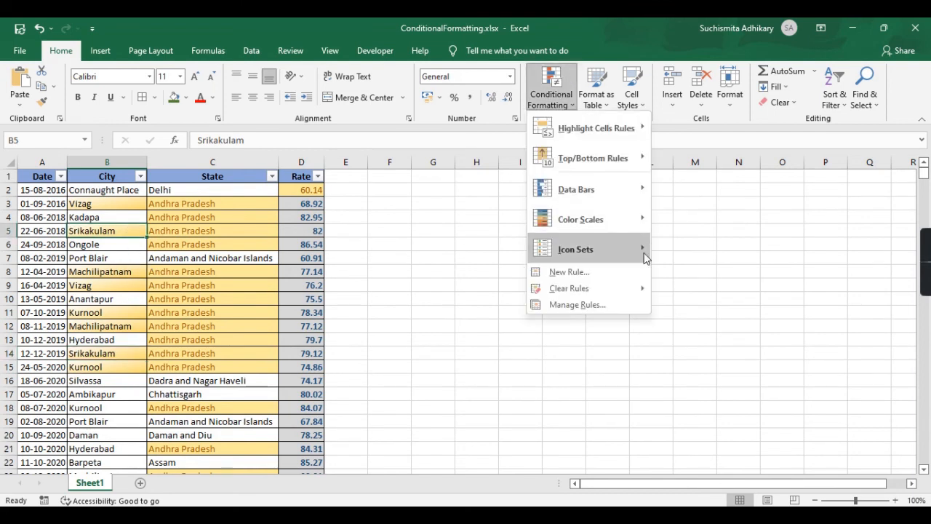
pyautogui.moveTo(646, 262)
pyautogui.moveTo(648, 285)
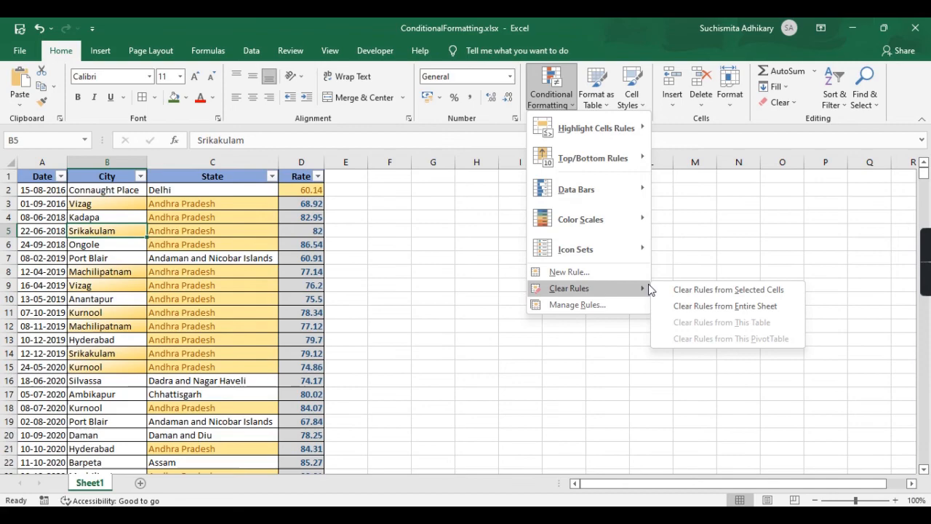
pyautogui.click(689, 309)
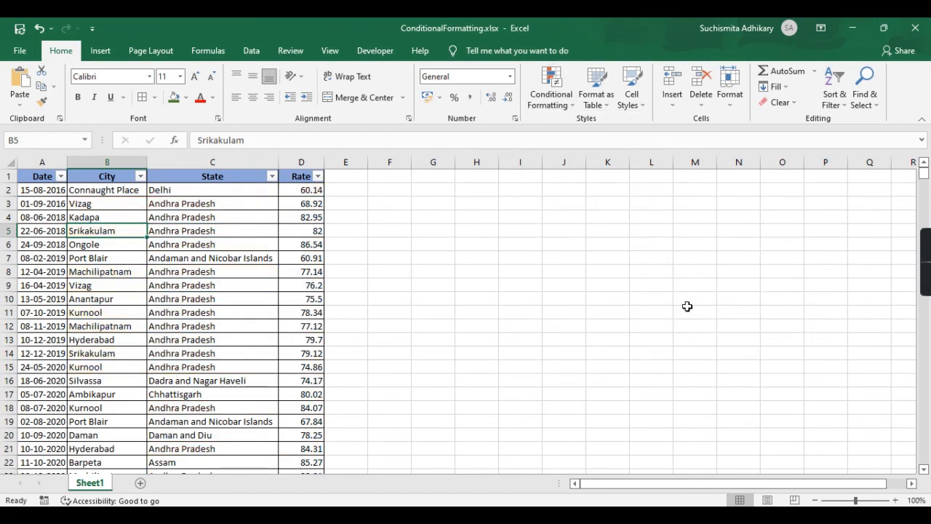
pyautogui.click(337, 269)
pyautogui.scroll(-20, 296, 299)
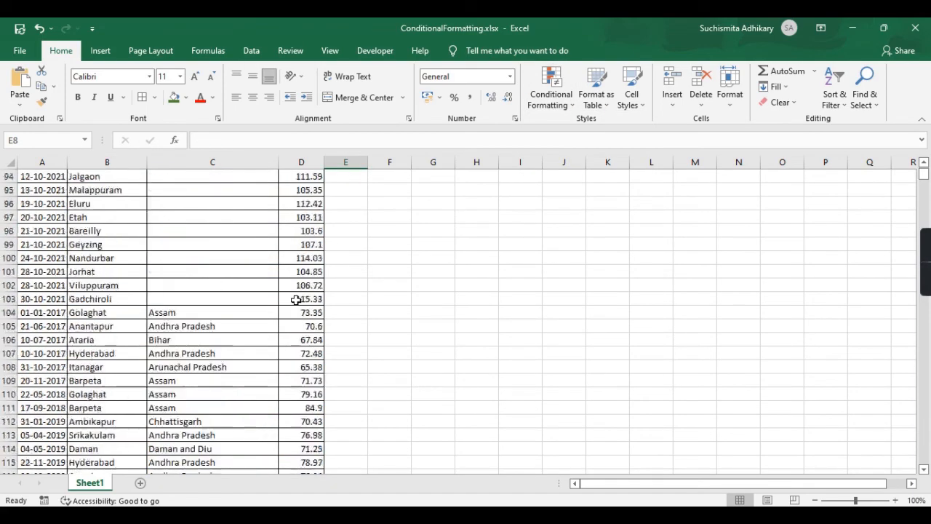
pyautogui.scroll(-20, 296, 300)
pyautogui.scroll(20, 296, 300)
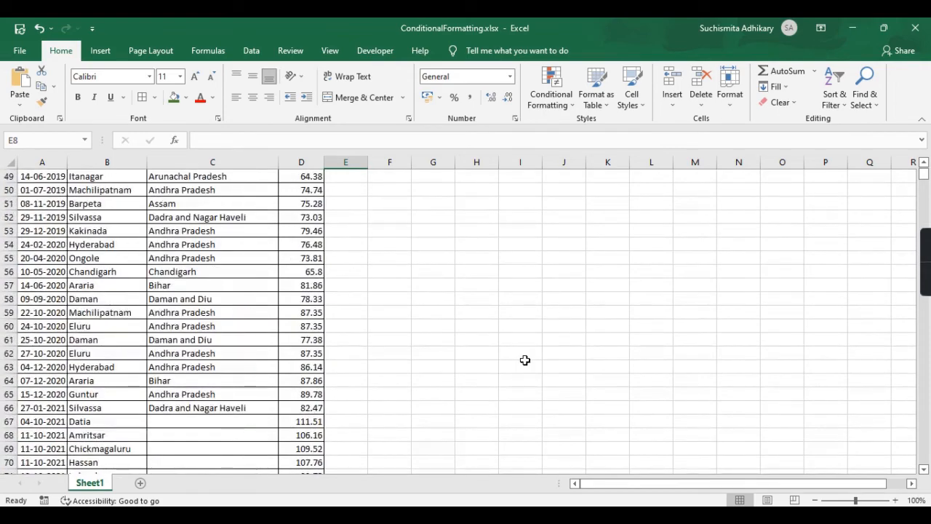
pyautogui.scroll(16, 524, 360)
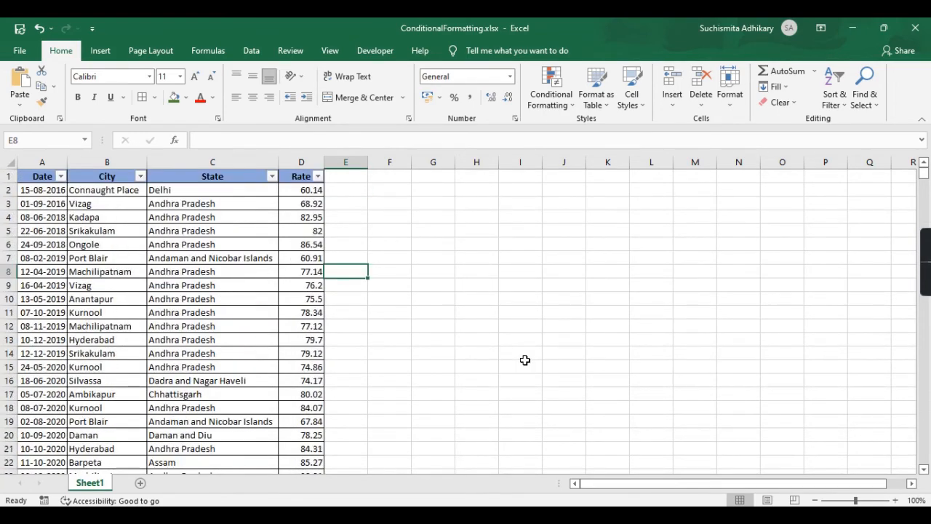